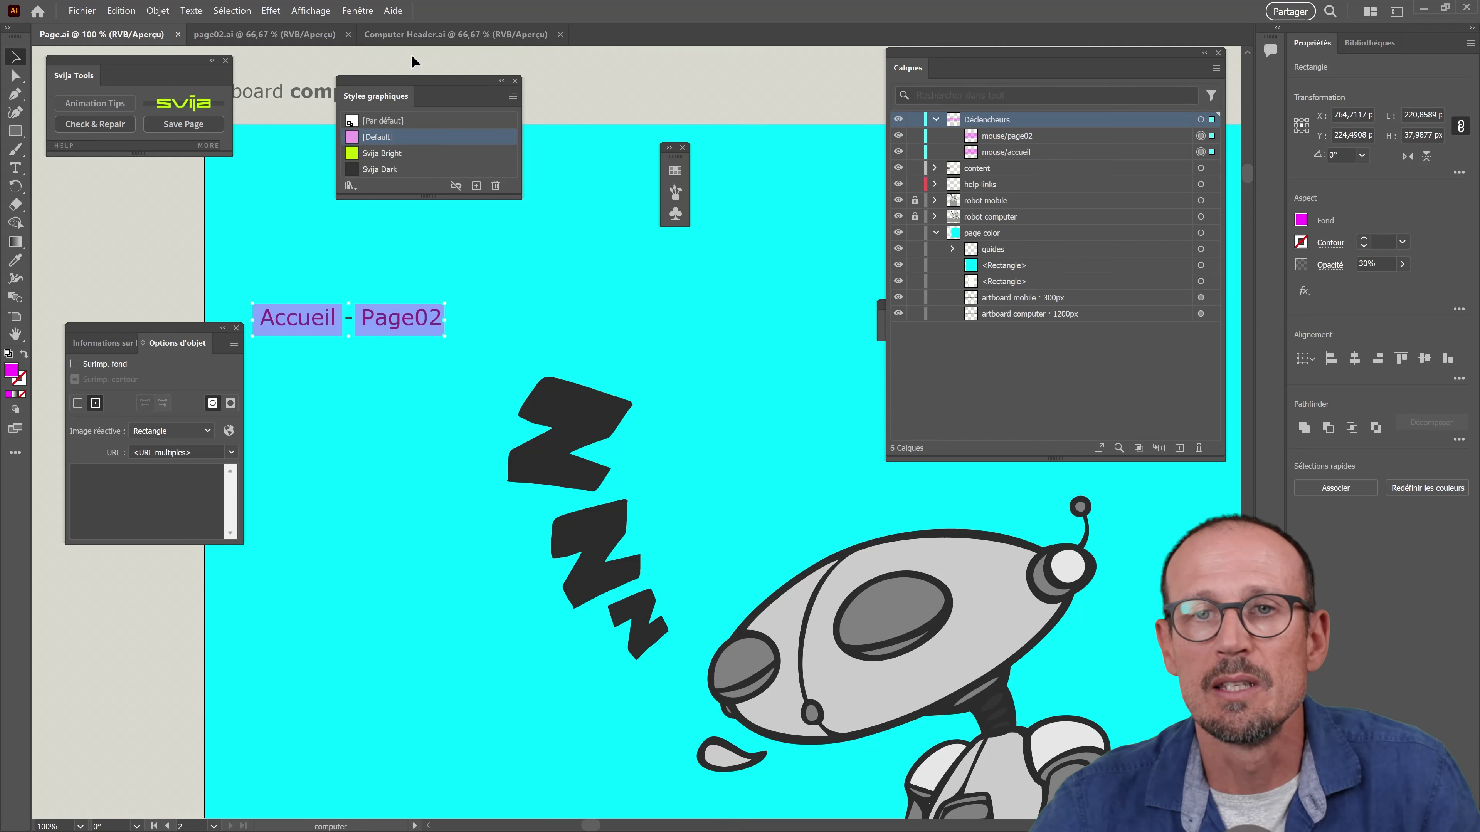
Make Computer Header.ai the active document via its tab
{"action": "left_click", "coordinate": [406, 36]}
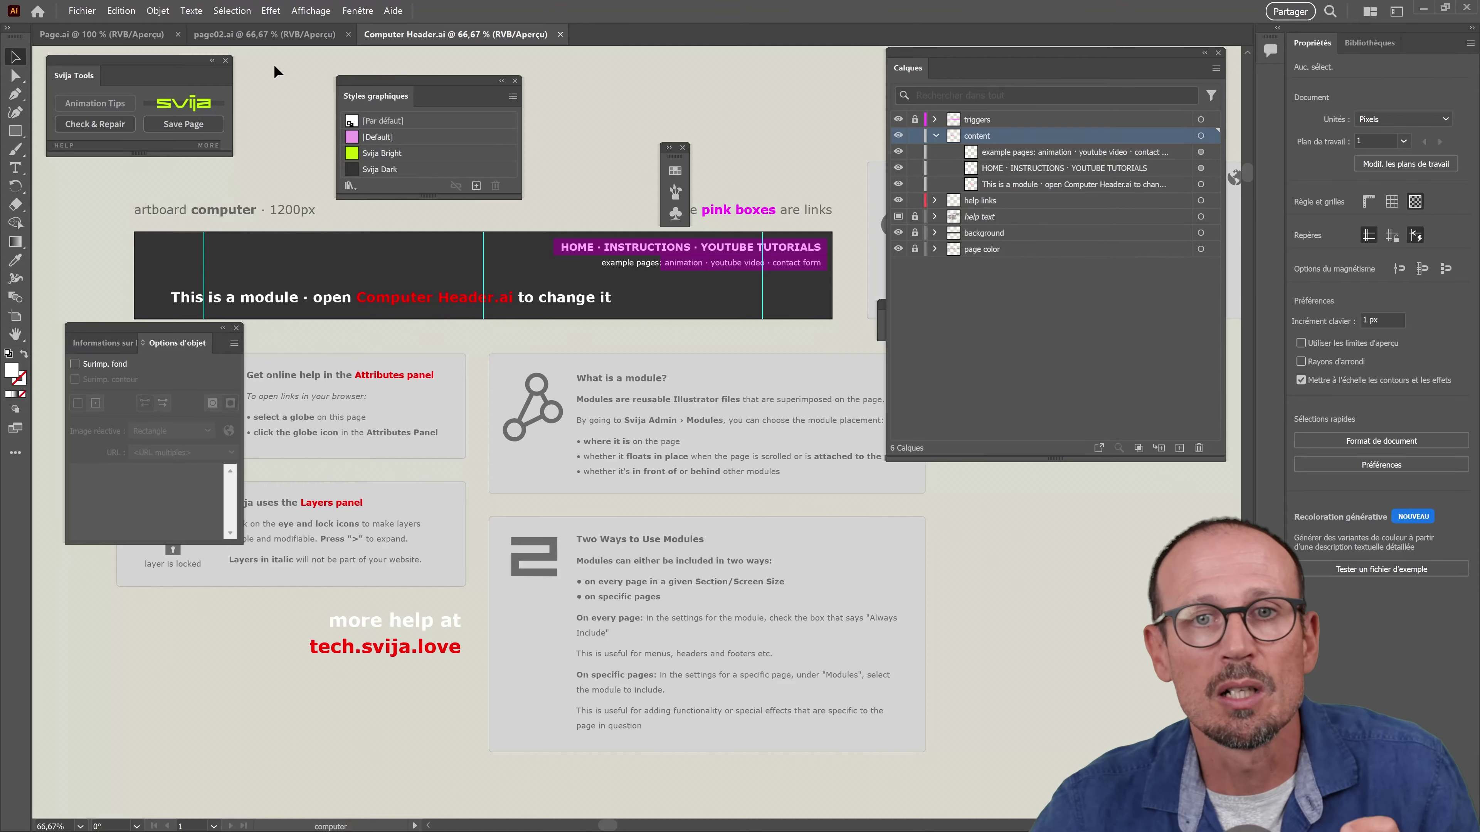
Glance at page02.ai, return to Computer Header.ai, and cancel the File > Open dialog
{"action": "left_click", "coordinate": [263, 34]}
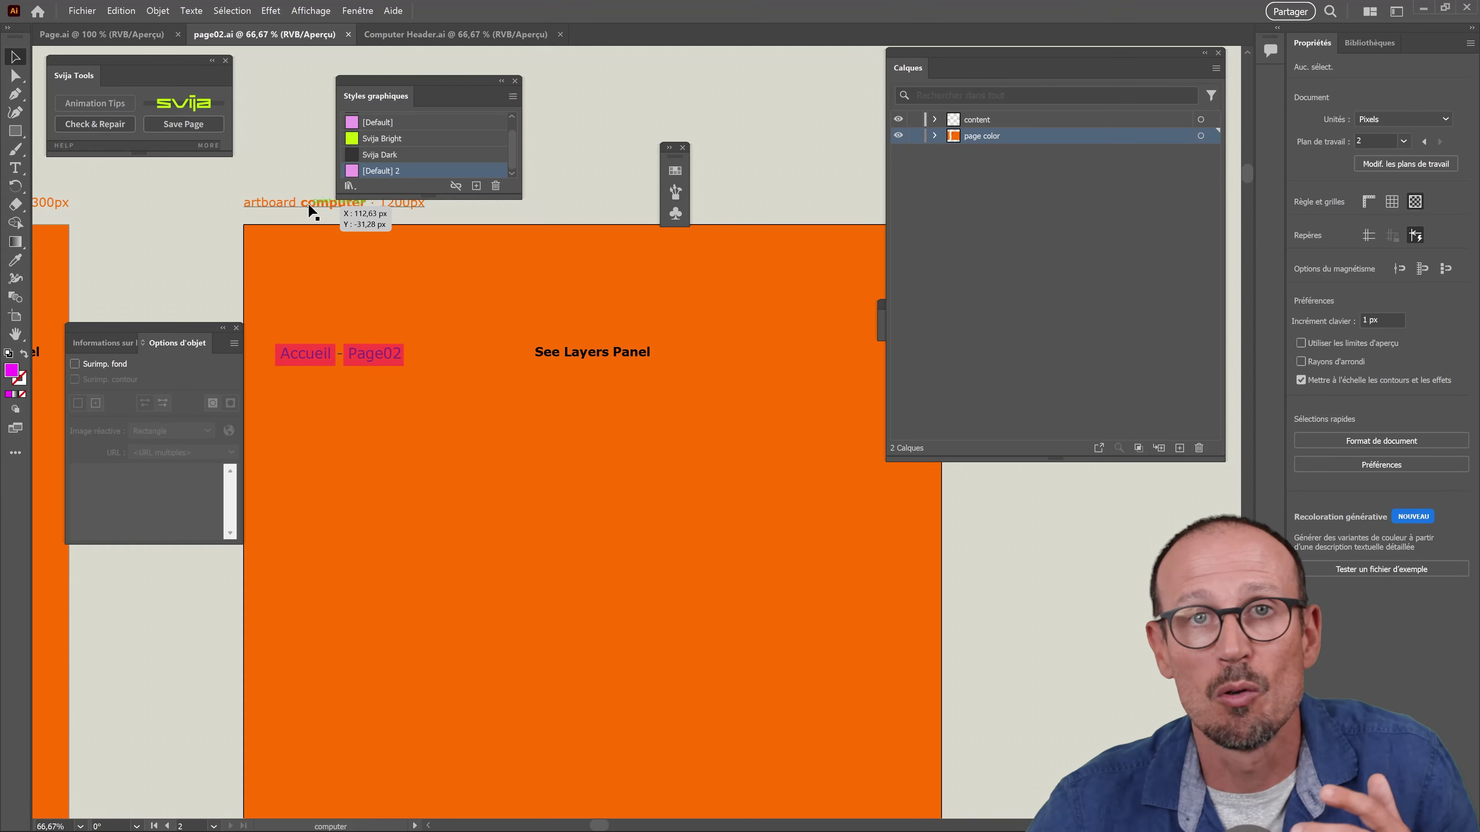
{"action": "left_click", "coordinate": [443, 34]}
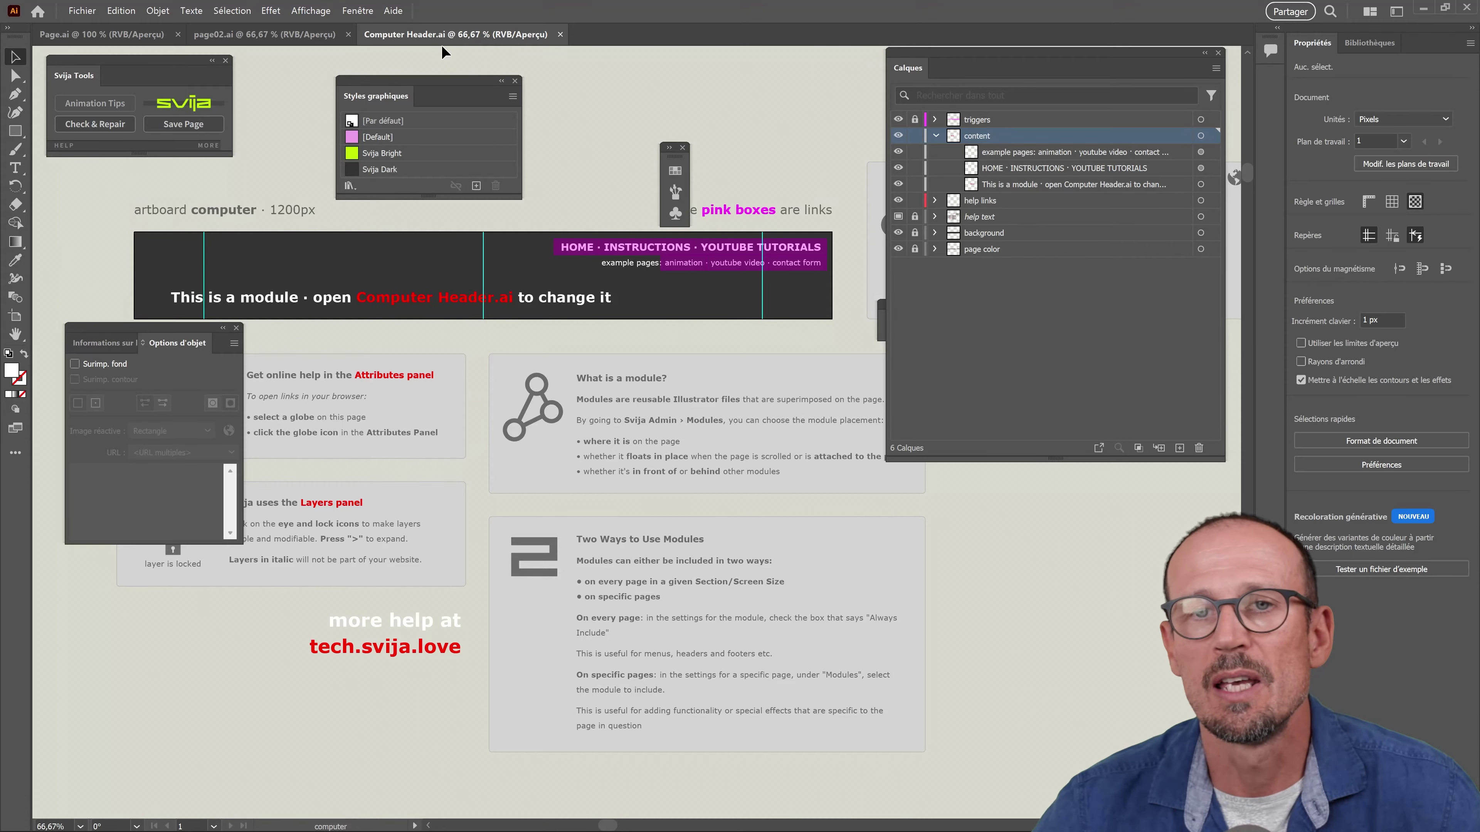
{"action": "left_click", "coordinate": [82, 11]}
{"action": "left_click", "coordinate": [320, 50]}
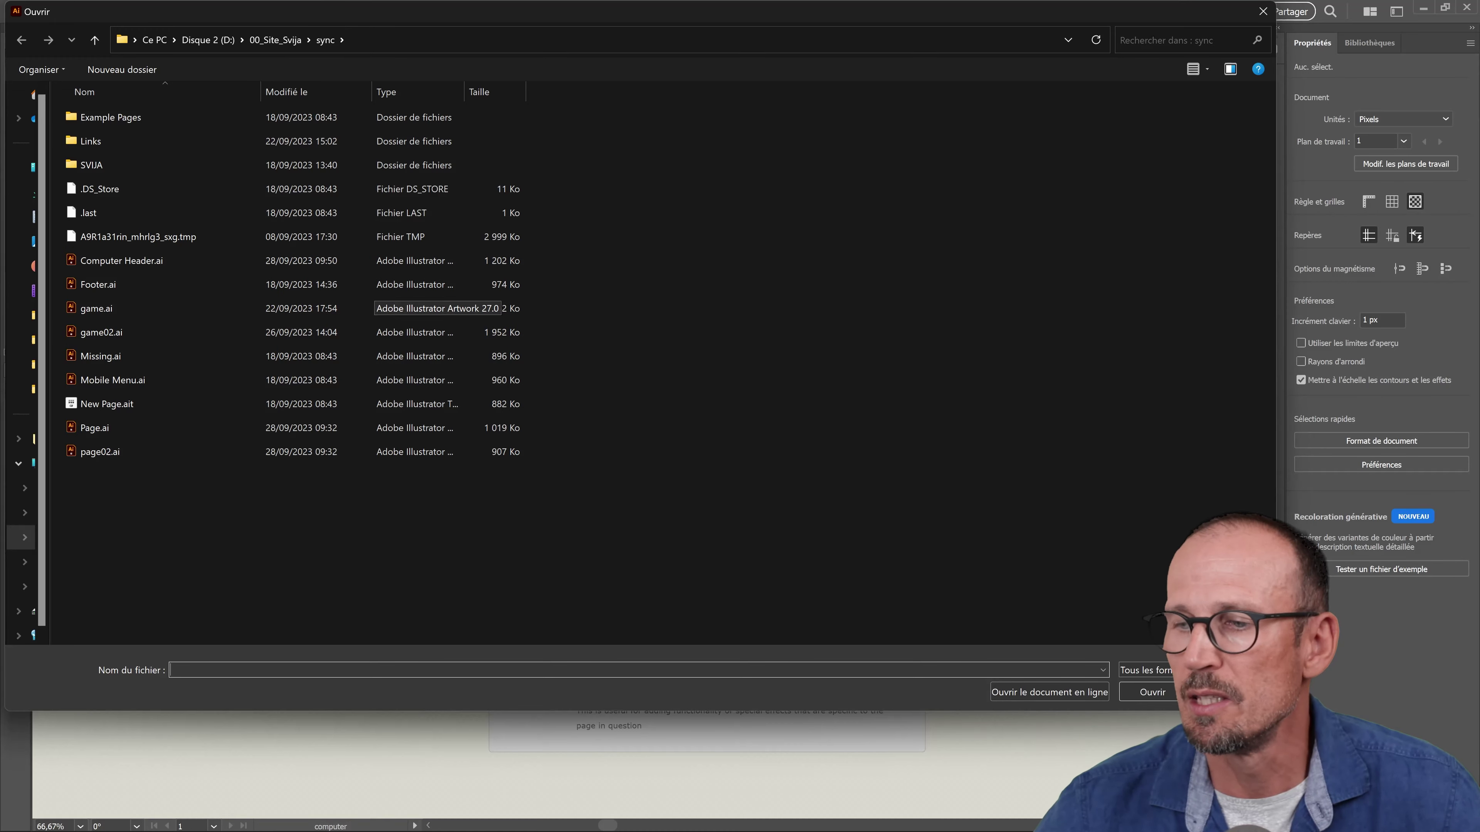
{"action": "key", "text": "Escape"}
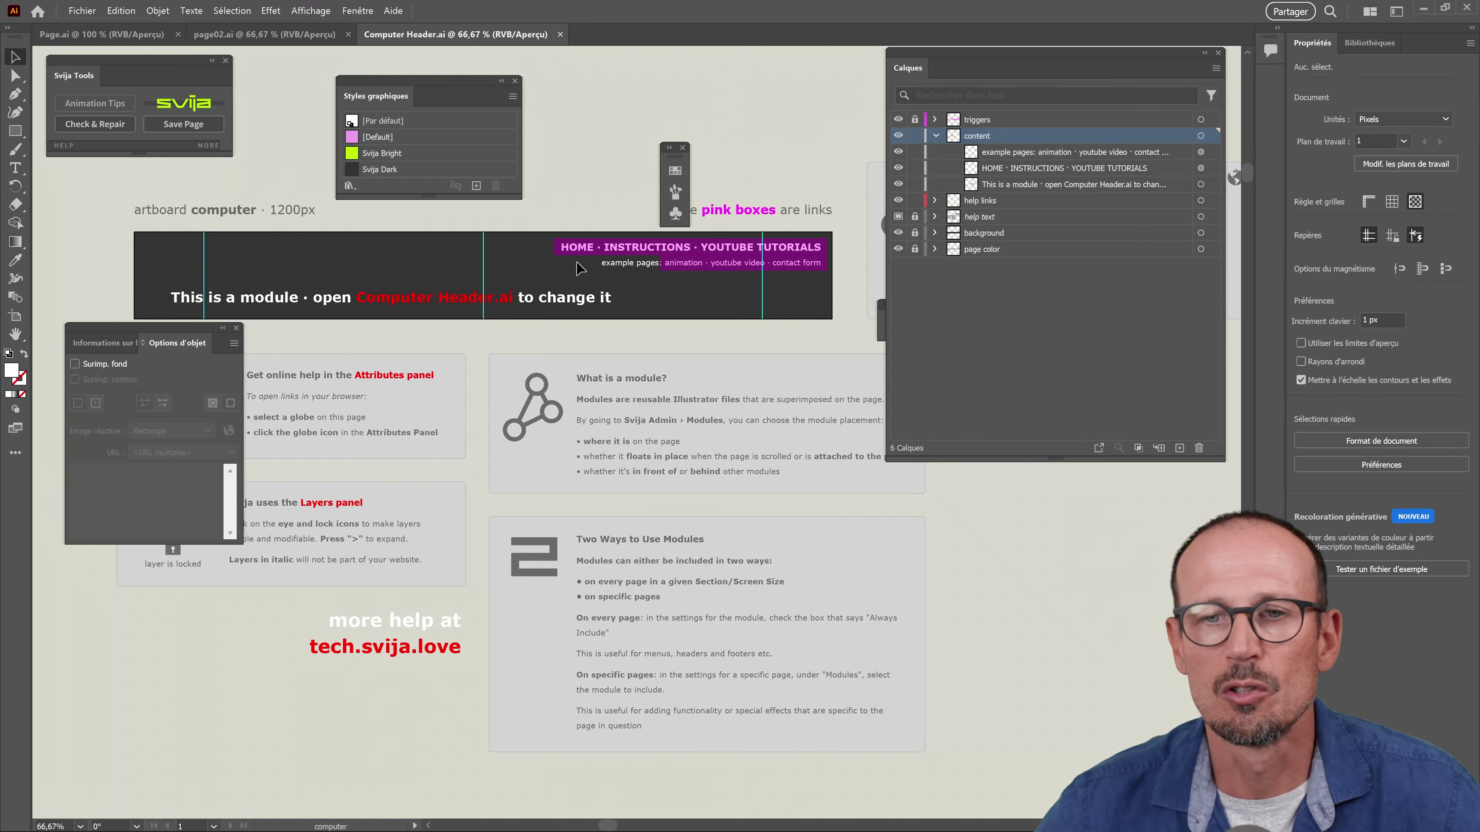
Unlock the triggers layer, delete its pink link boxes, and hide the help text layer
{"action": "left_click", "coordinate": [915, 120]}
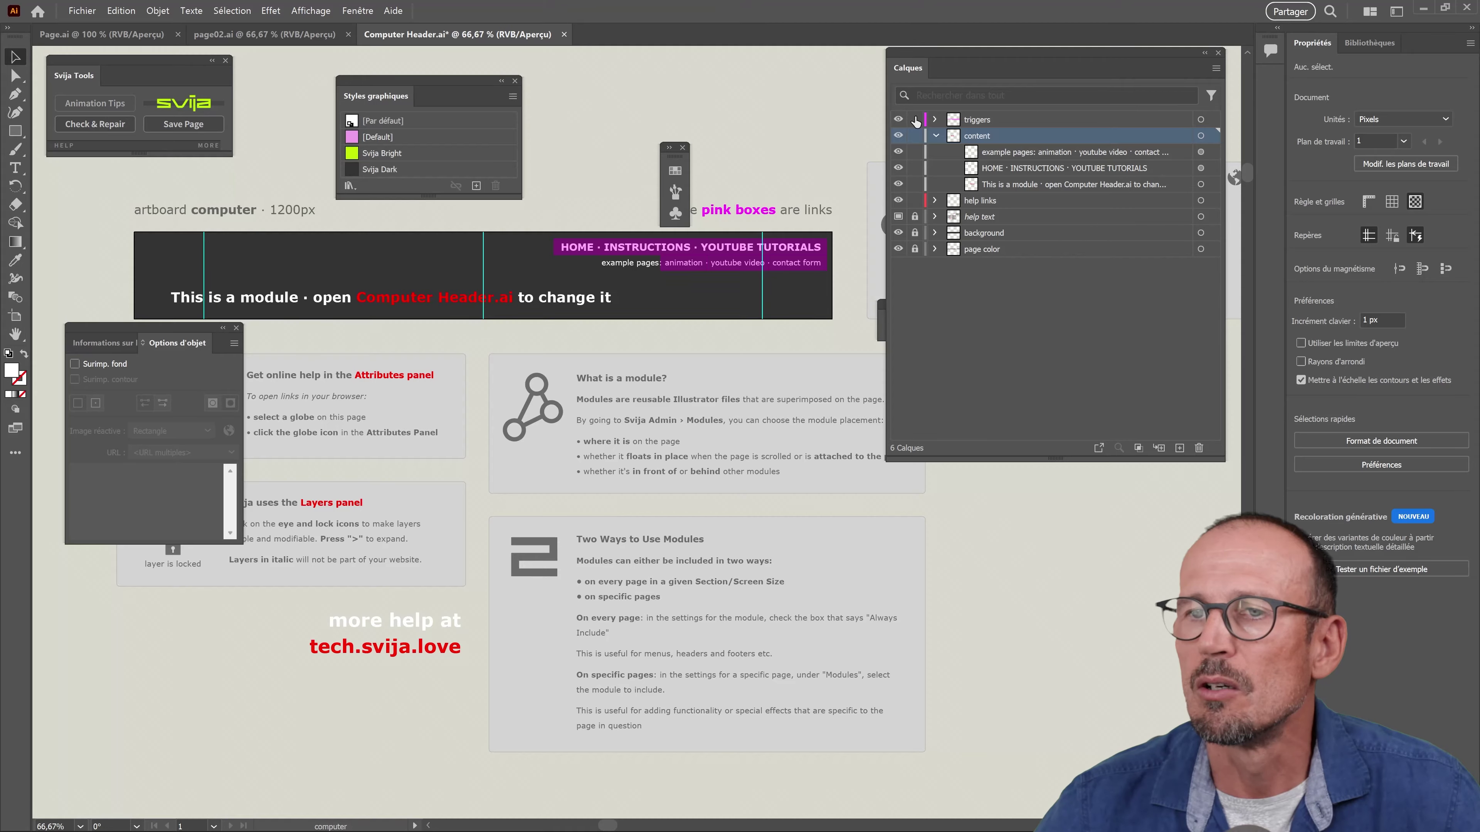
{"action": "left_click", "coordinate": [1209, 120]}
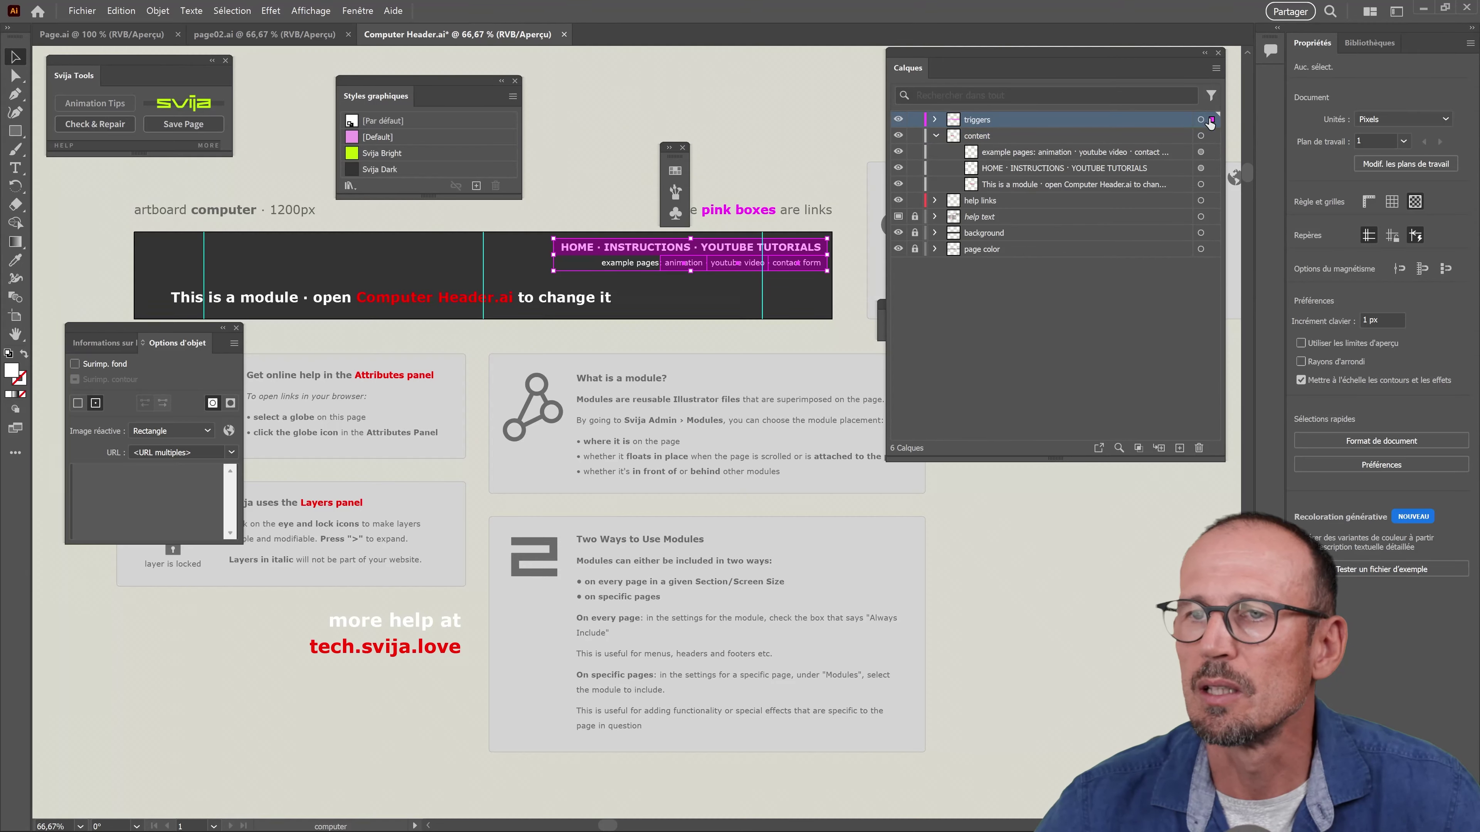
{"action": "key", "text": "Delete"}
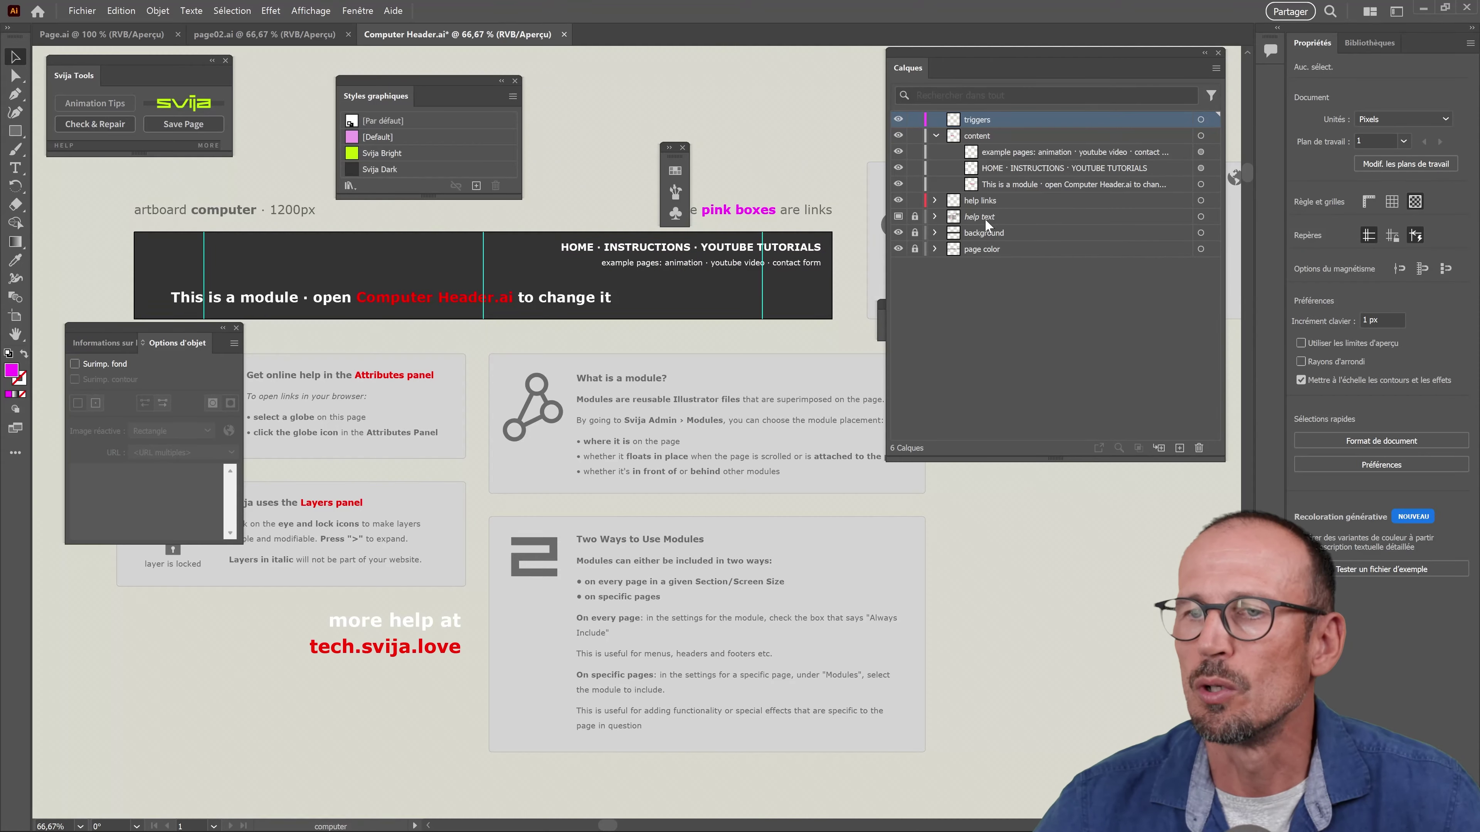
{"action": "left_click", "coordinate": [898, 217]}
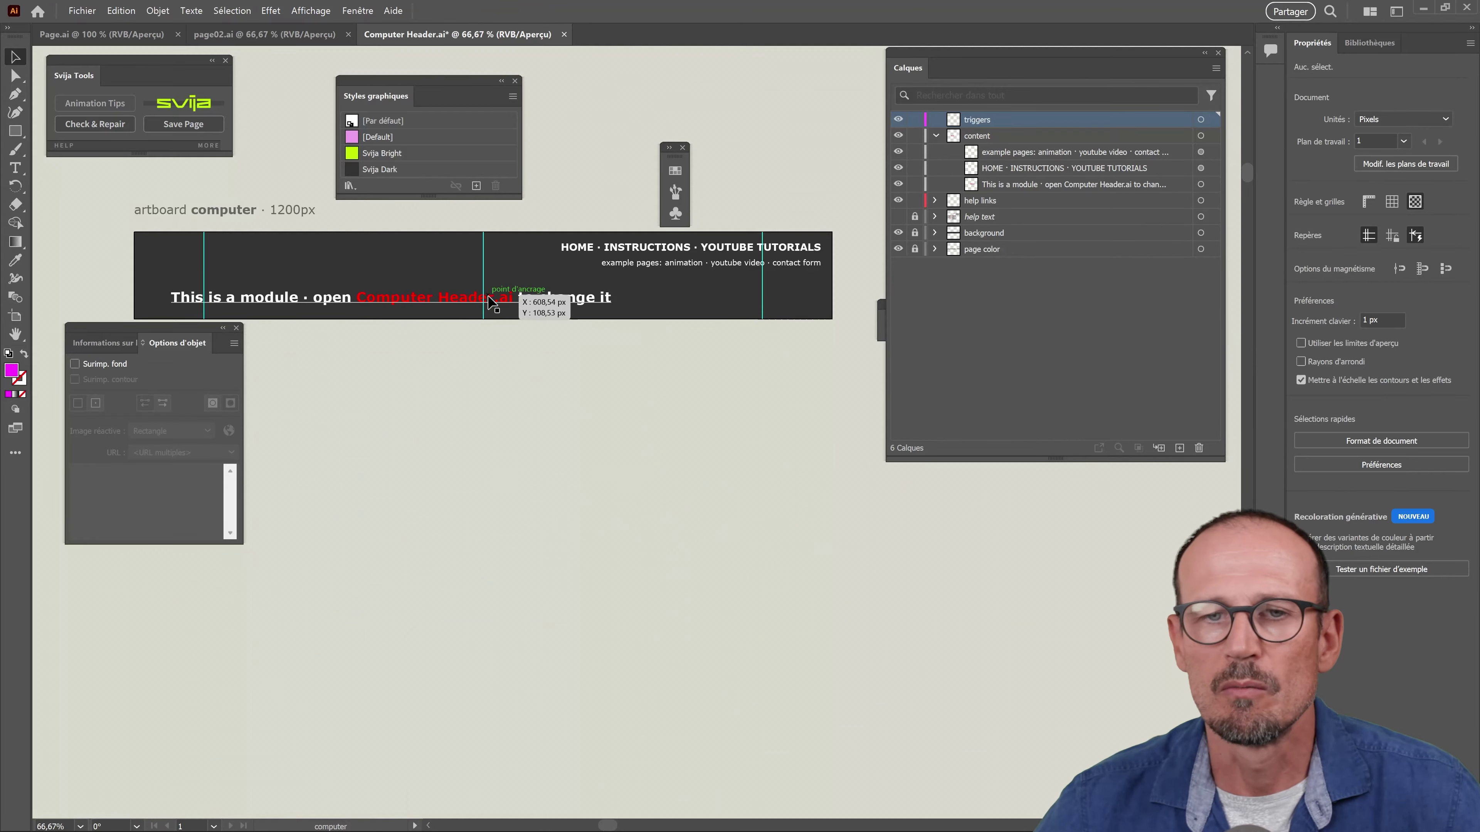
Delete the module note text line and select the example pages line
{"action": "left_click", "coordinate": [297, 298]}
{"action": "key", "text": "Delete"}
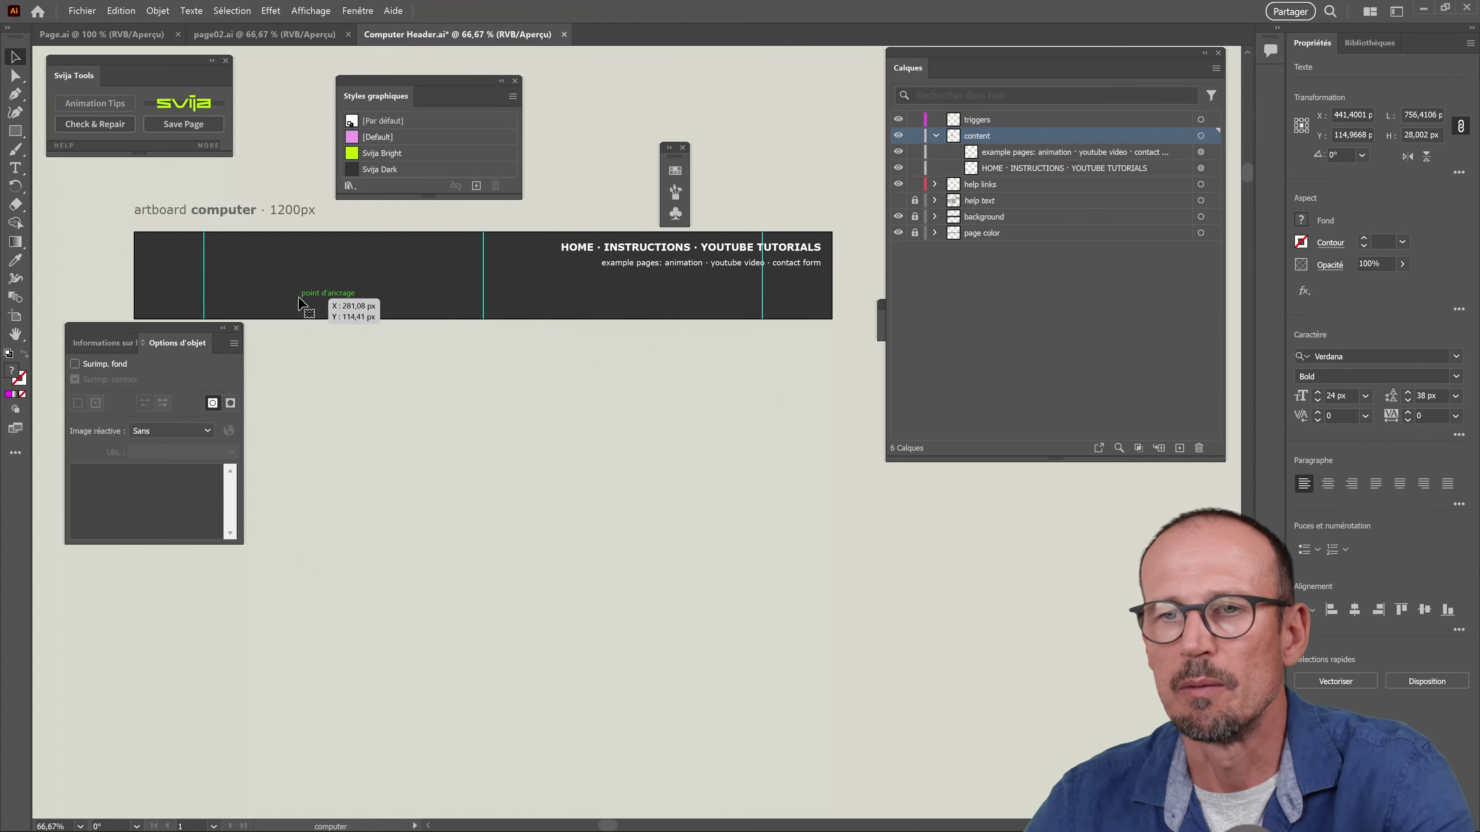
{"action": "scroll", "coordinate": [705, 290], "scroll_direction": "up", "scroll_amount": 2, "text": "alt"}
{"action": "mouse_move", "coordinate": [707, 297]}
{"action": "left_mouse_down"}
{"action": "mouse_move", "coordinate": [568, 403]}
{"action": "mouse_move", "coordinate": [561, 354]}
{"action": "left_mouse_up"}
{"action": "left_click", "coordinate": [536, 313]}
Delete the example pages line and replace the HOME menu text with 'Accueil', removing the remainder
{"action": "key", "text": "Delete"}
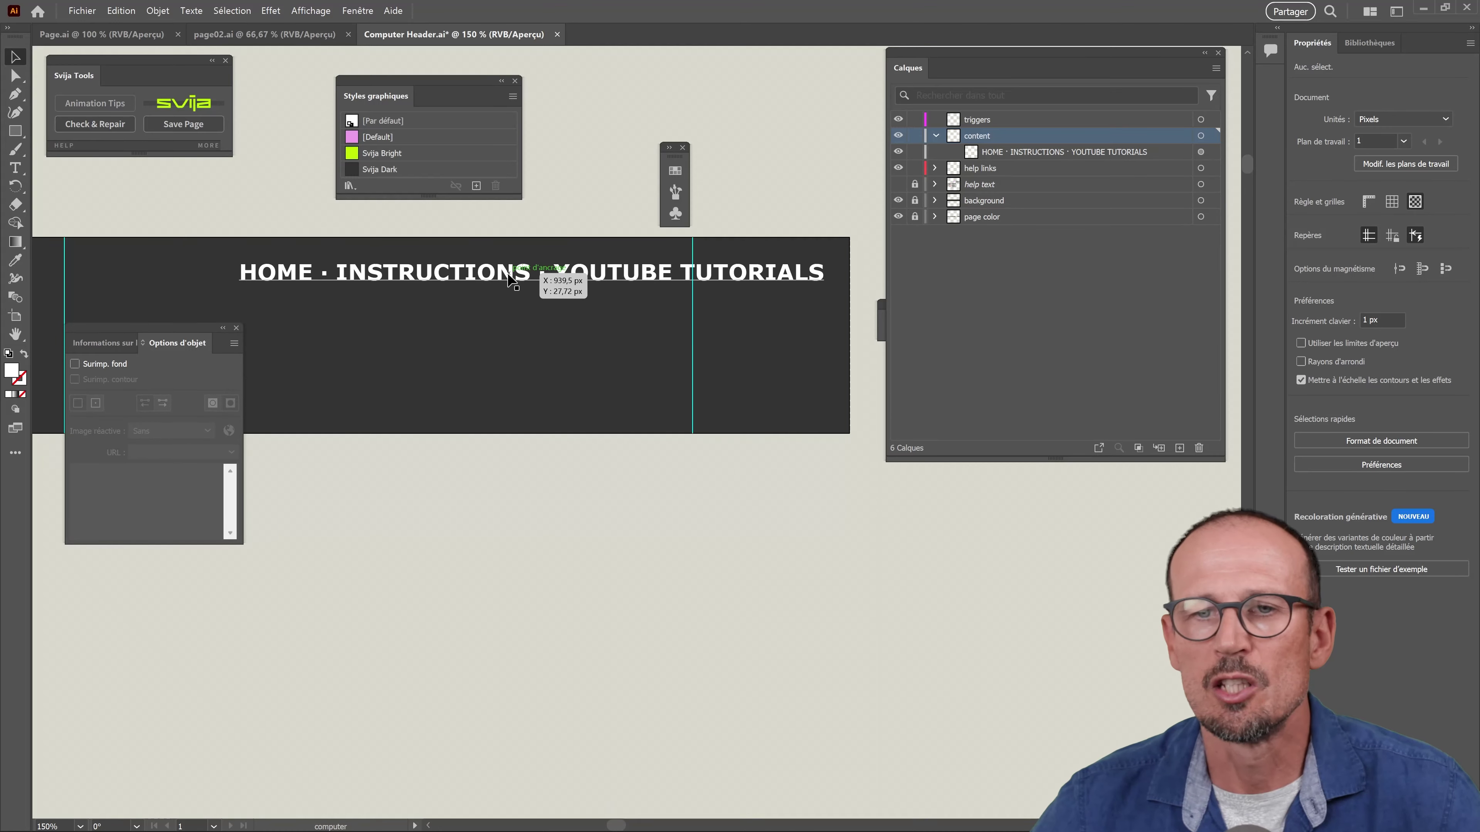
{"action": "left_click", "coordinate": [536, 278]}
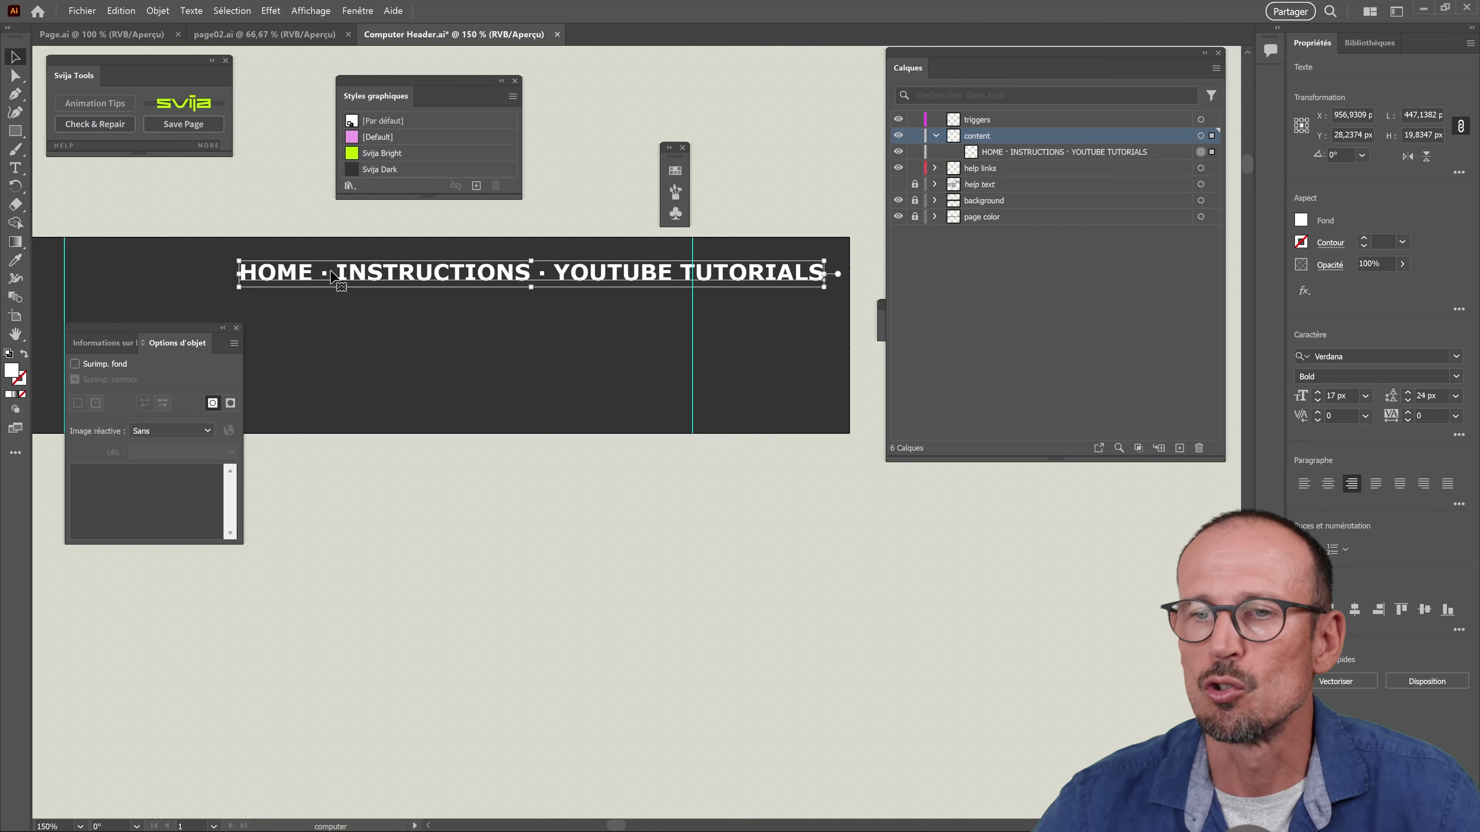
{"action": "double_click", "coordinate": [340, 272]}
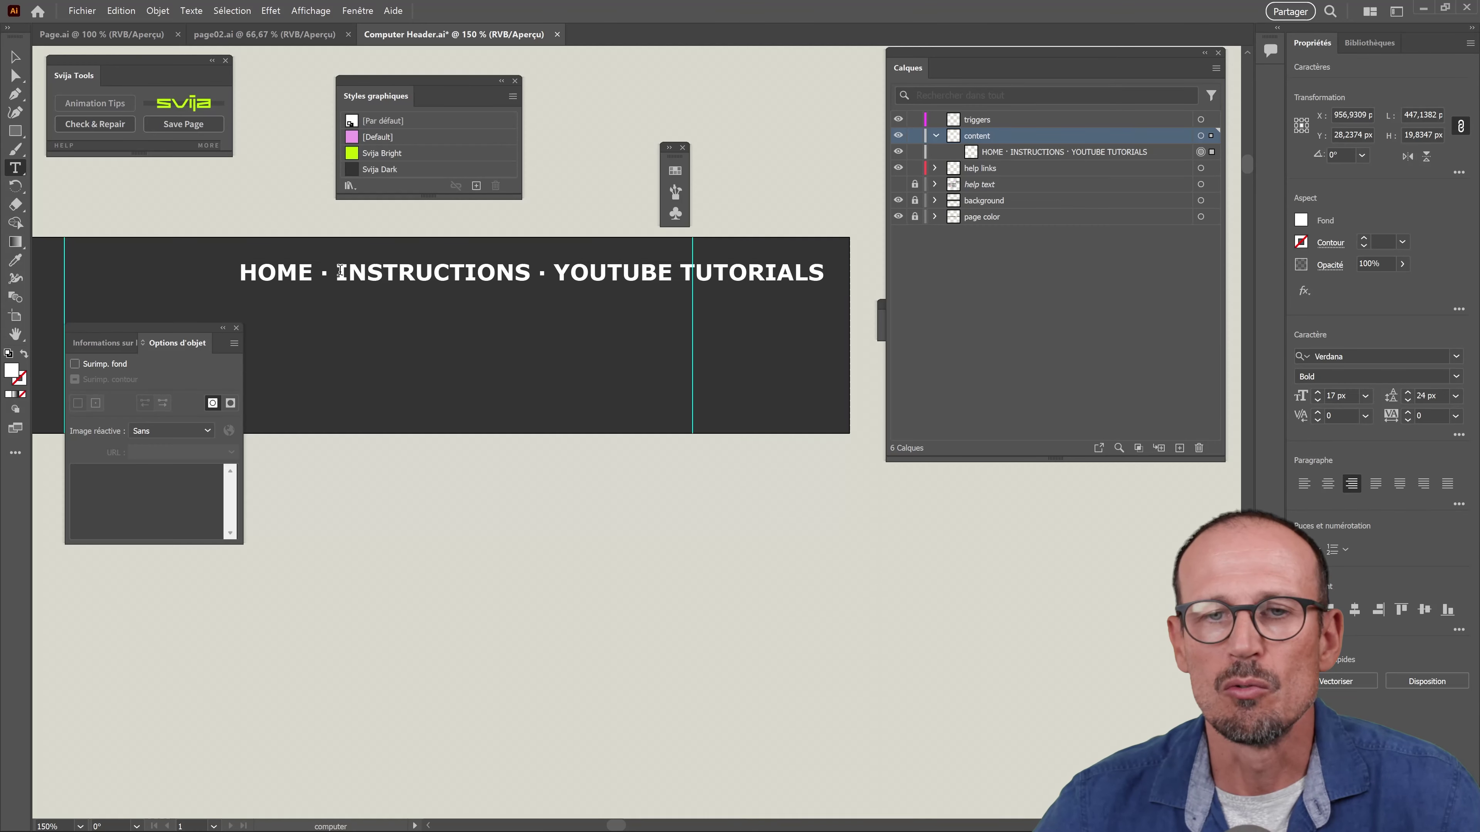
{"action": "left_click_drag", "start_coordinate": [313, 273], "coordinate": [248, 277]}
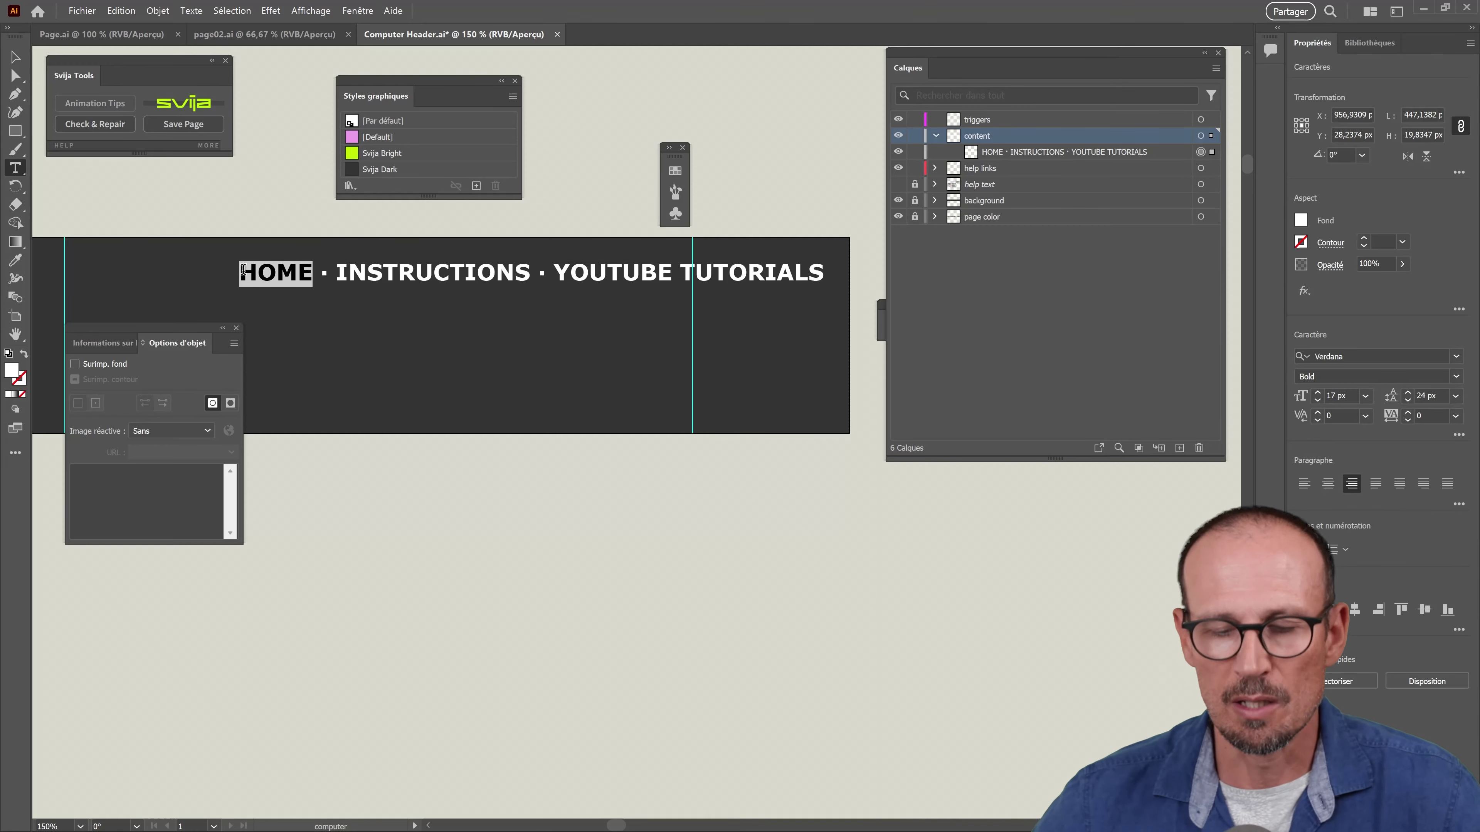
{"action": "type", "text": "Accueil"}
{"action": "key", "text": "Delete"}
{"action": "key", "text": "Delete"}
{"action": "key", "text": "Delete"}
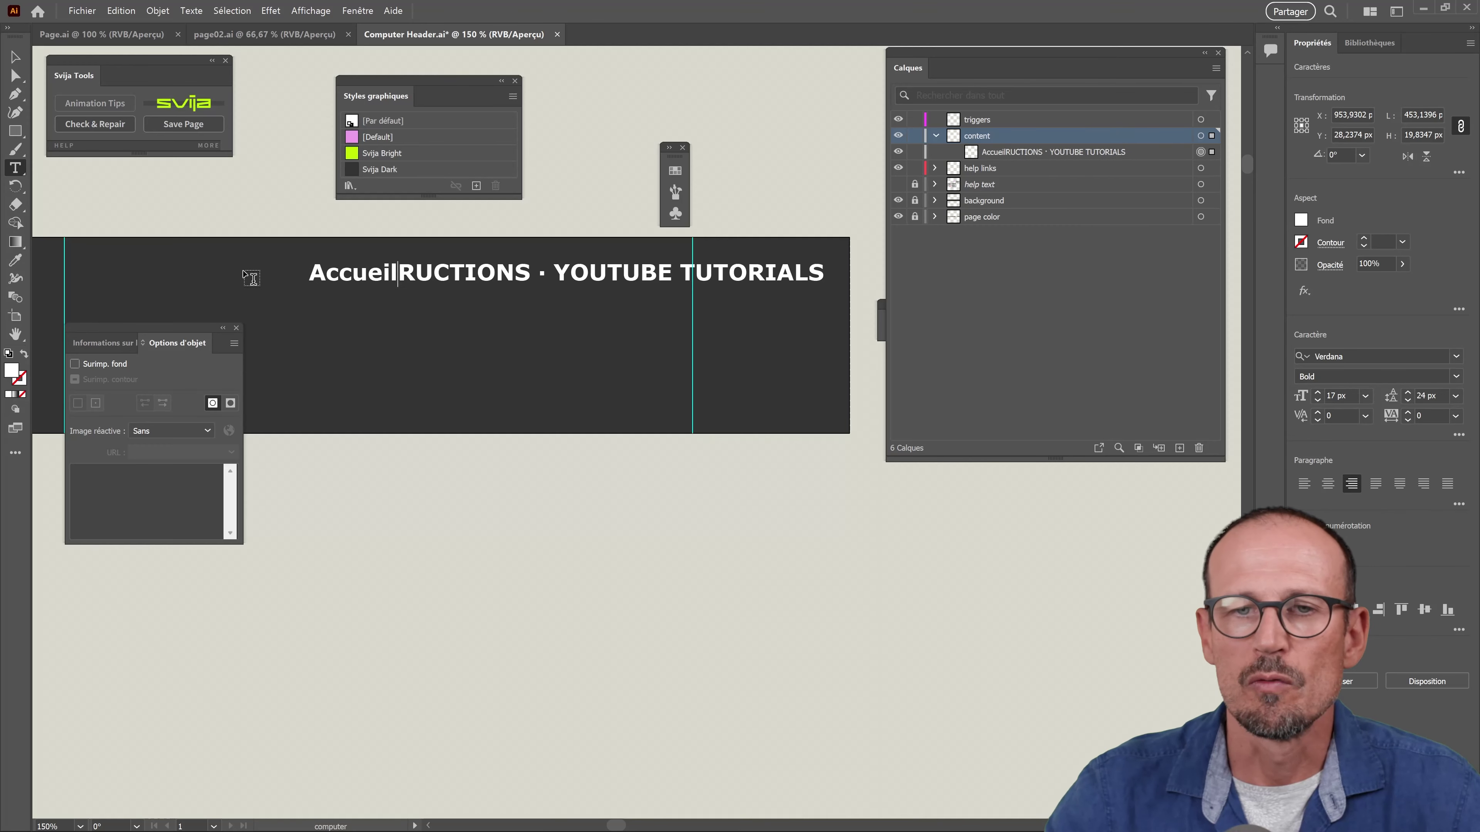
{"action": "key", "text": "Delete"}
{"action": "key", "text": "Delete"}
{"action": "key", "text": "Delete"}
{"action": "key", "text": "Delete"}
{"action": "key", "text": "Delete"}
{"action": "key", "text": "Delete"}
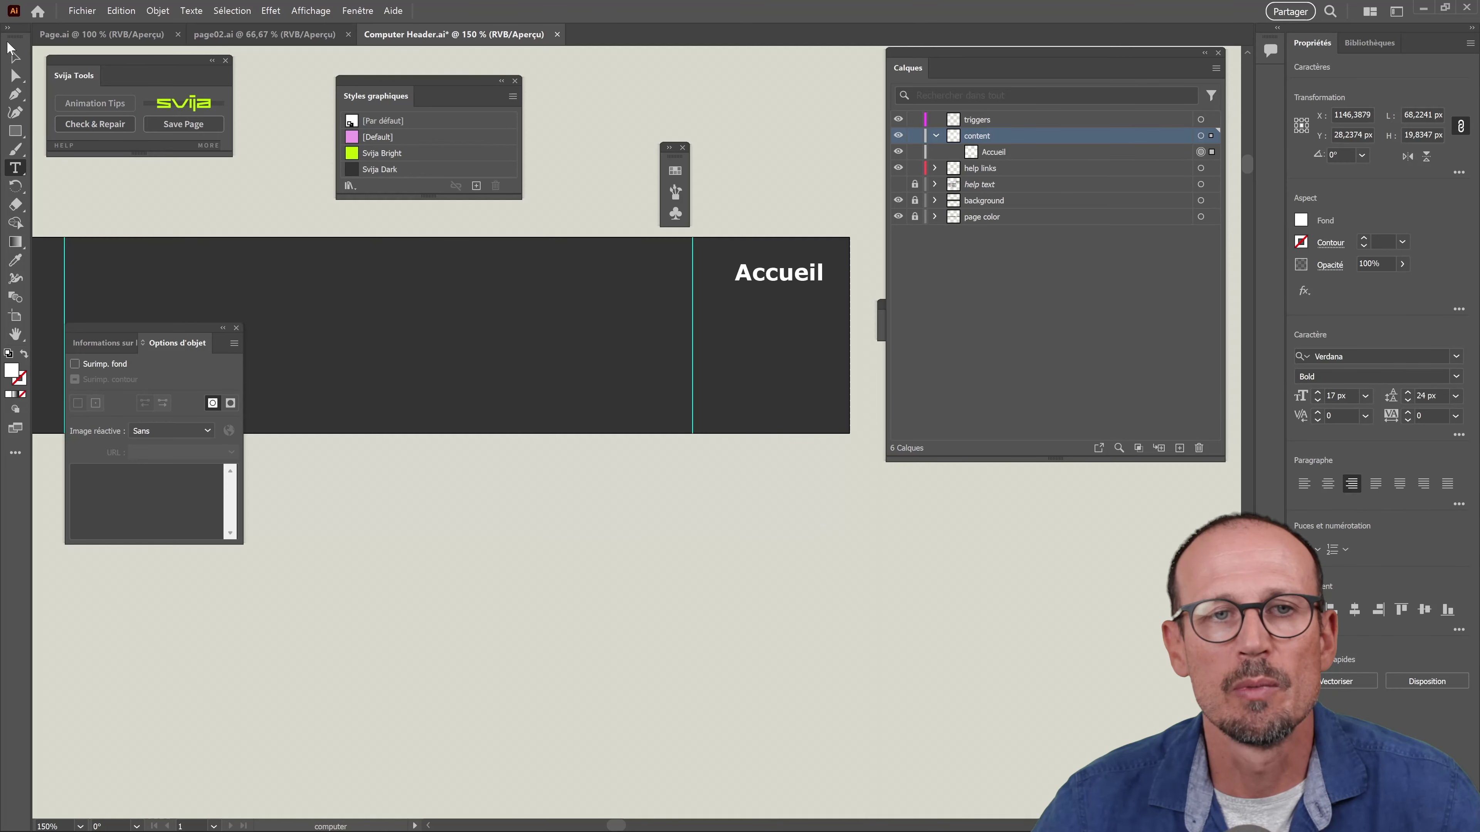
Move the Accueil label left toward the centre and retype it as ACCUEIL
{"action": "left_click", "coordinate": [15, 57]}
{"action": "mouse_move", "coordinate": [753, 274]}
{"action": "left_mouse_down"}
{"action": "mouse_move", "coordinate": [407, 274]}
{"action": "mouse_move", "coordinate": [489, 274]}
{"action": "left_mouse_up"}
{"action": "key", "text": "t"}
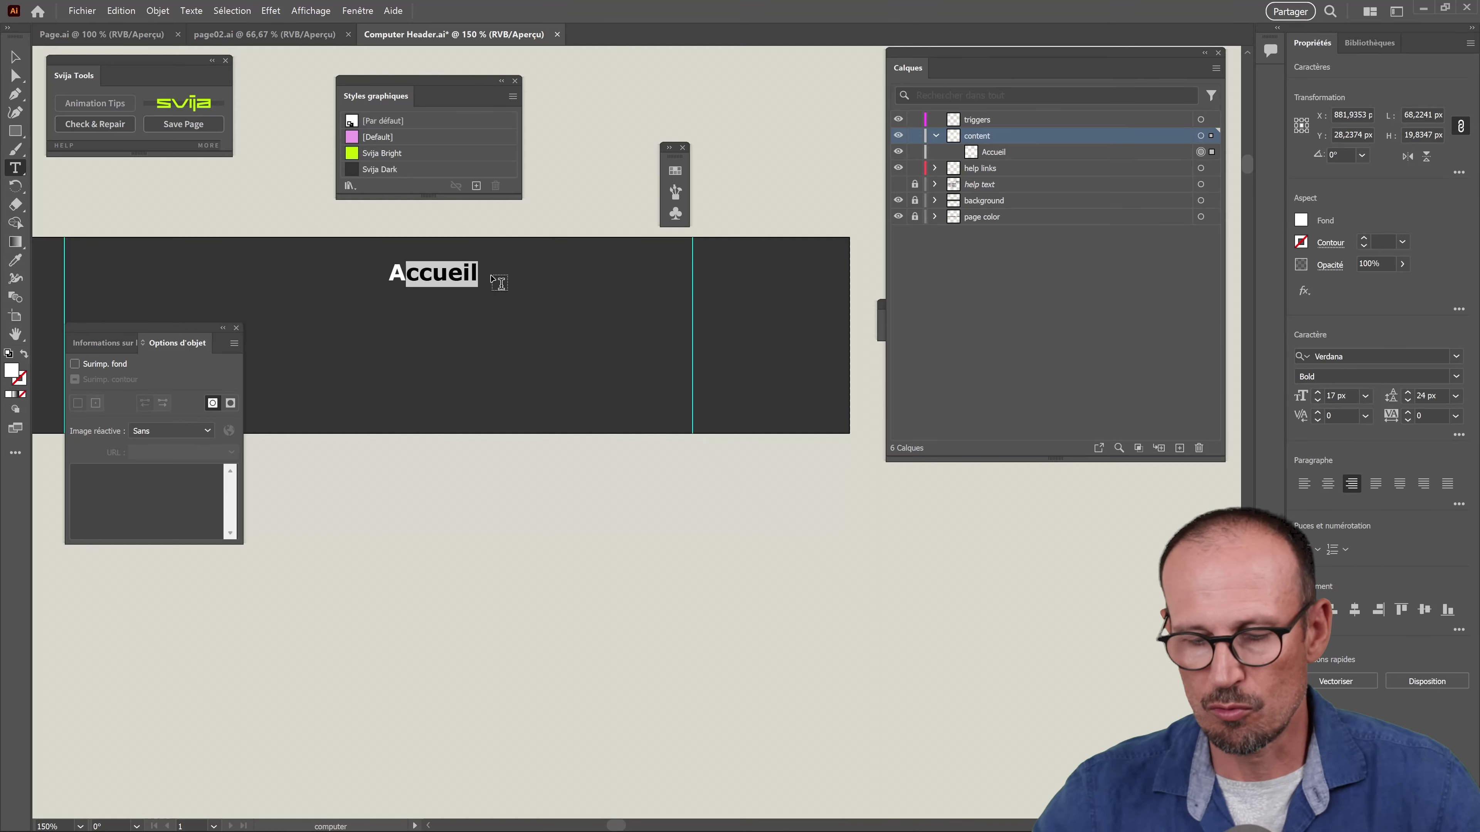
{"action": "type", "text": "CCUEIL"}
{"action": "key", "text": "Escape"}
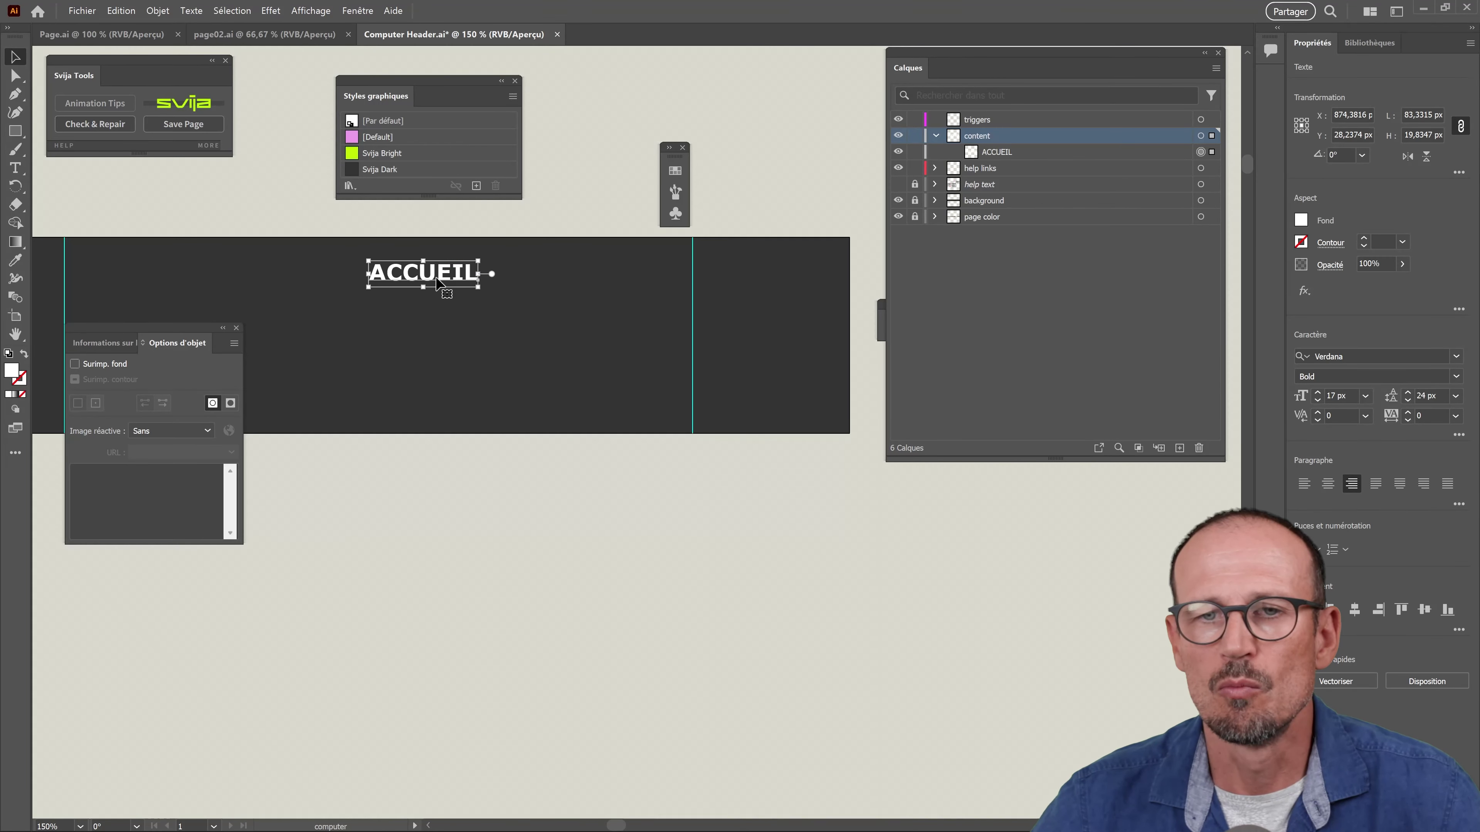
Duplicate ACCUEIL to its right, retype the copy as PAGE02, and nudge it closer
{"action": "left_click", "coordinate": [489, 287]}
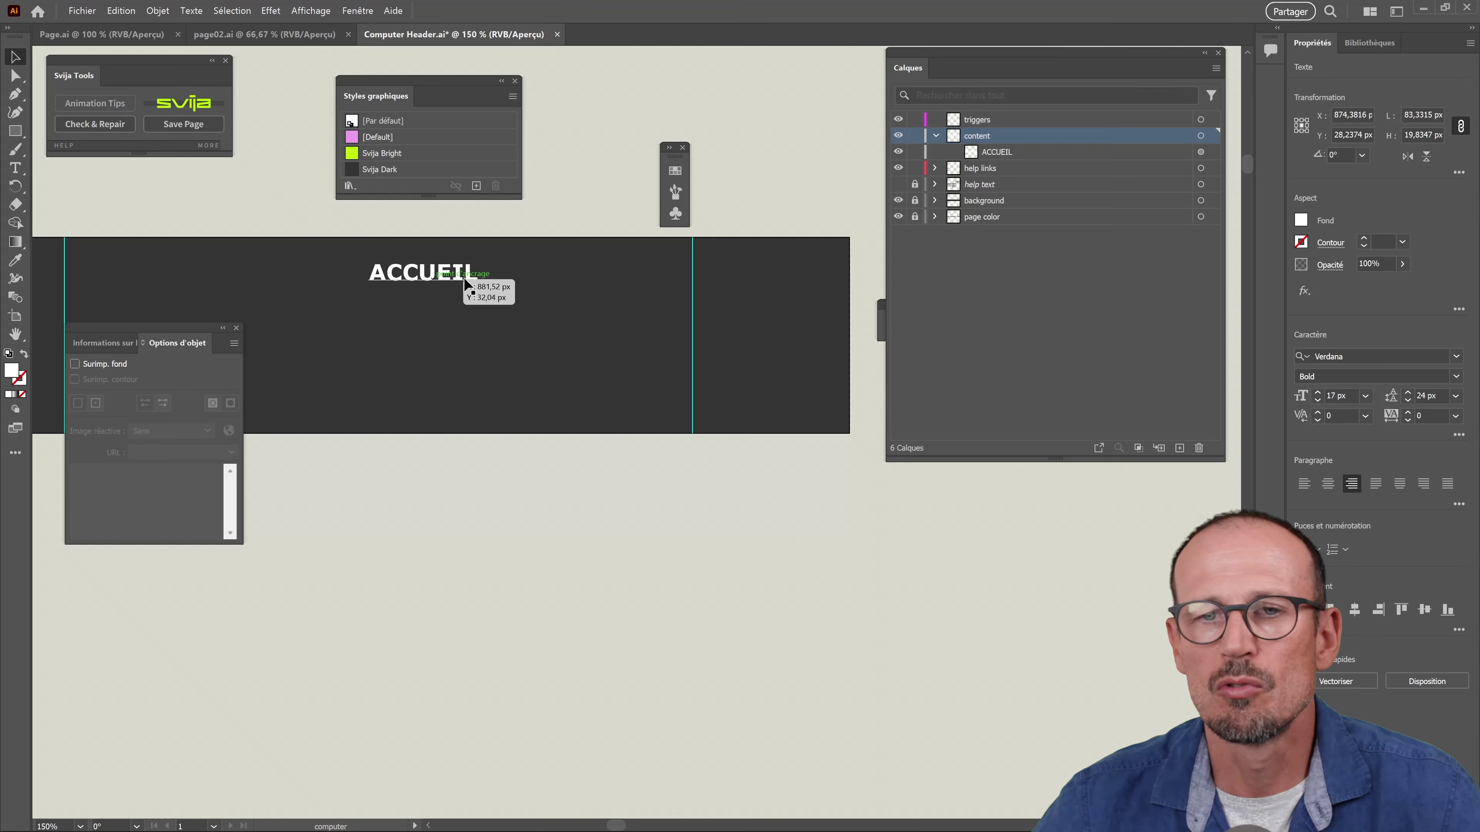
{"action": "mouse_move", "coordinate": [447, 272]}
{"action": "left_mouse_down"}
{"action": "mouse_move", "coordinate": [593, 276]}
{"action": "mouse_move", "coordinate": [498, 270]}
{"action": "left_mouse_up"}
{"action": "key", "text": "t"}
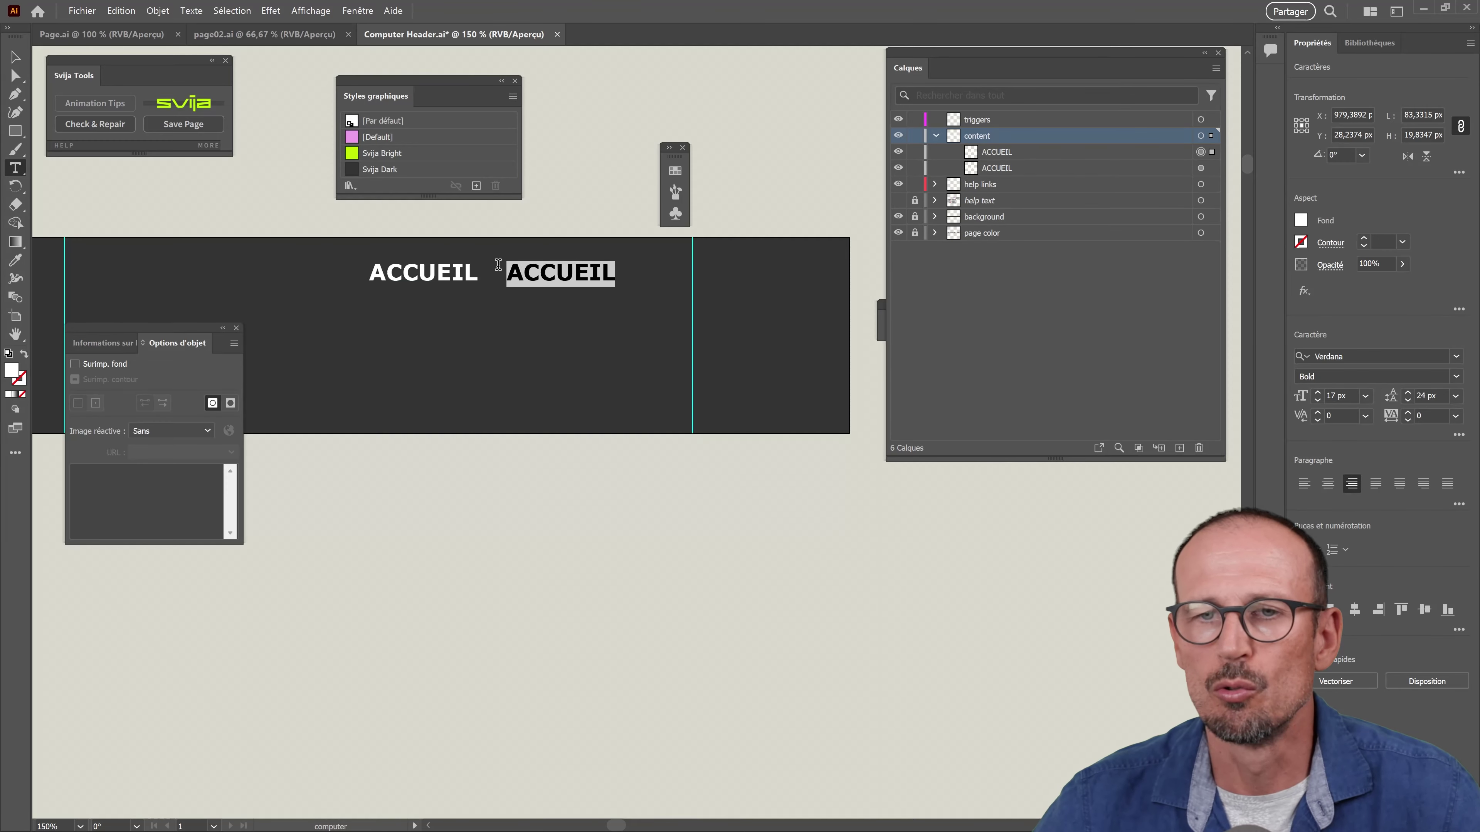
{"action": "type", "text": "PA"}
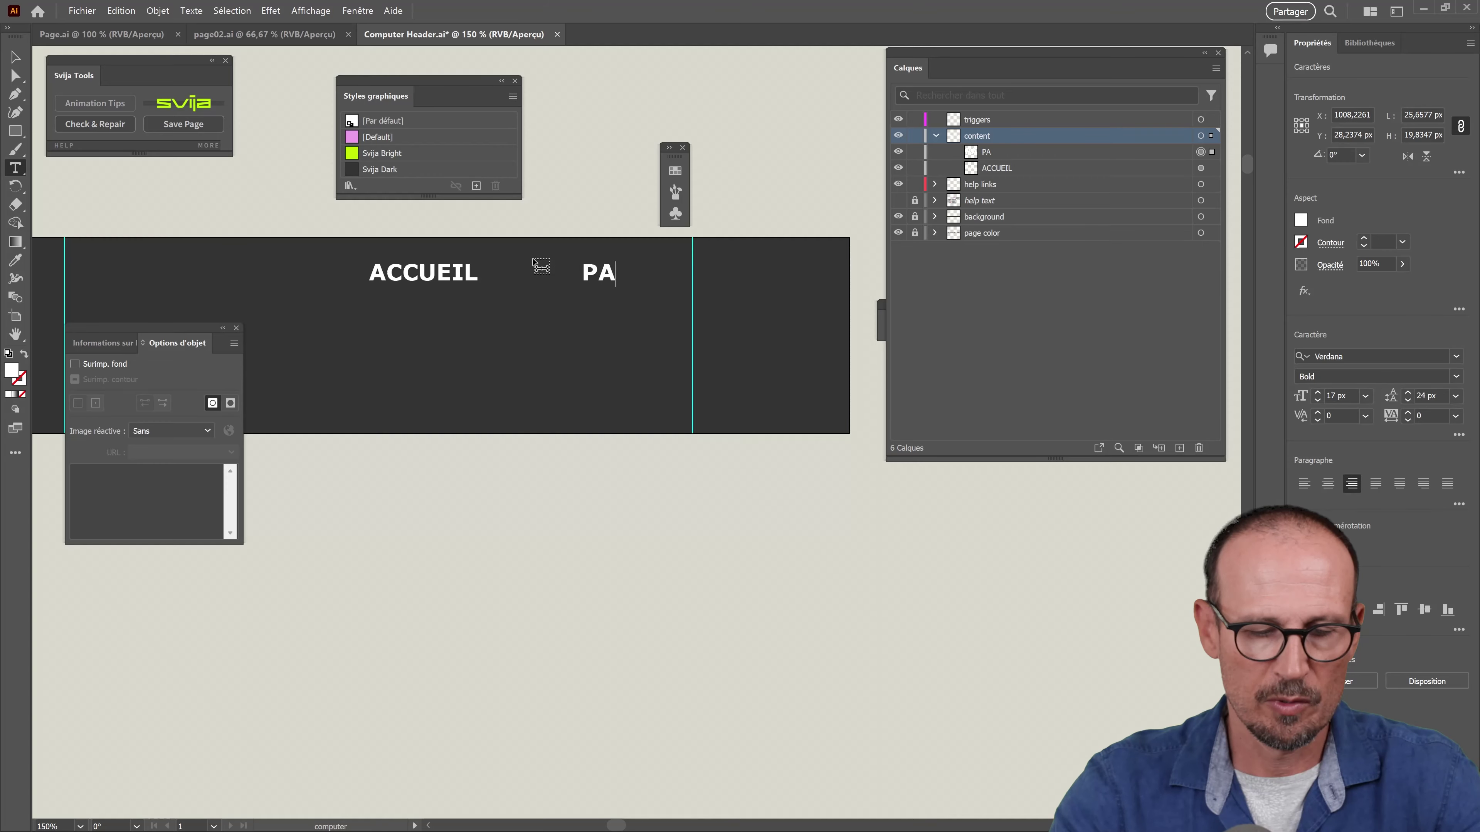
{"action": "type", "text": "GE02"}
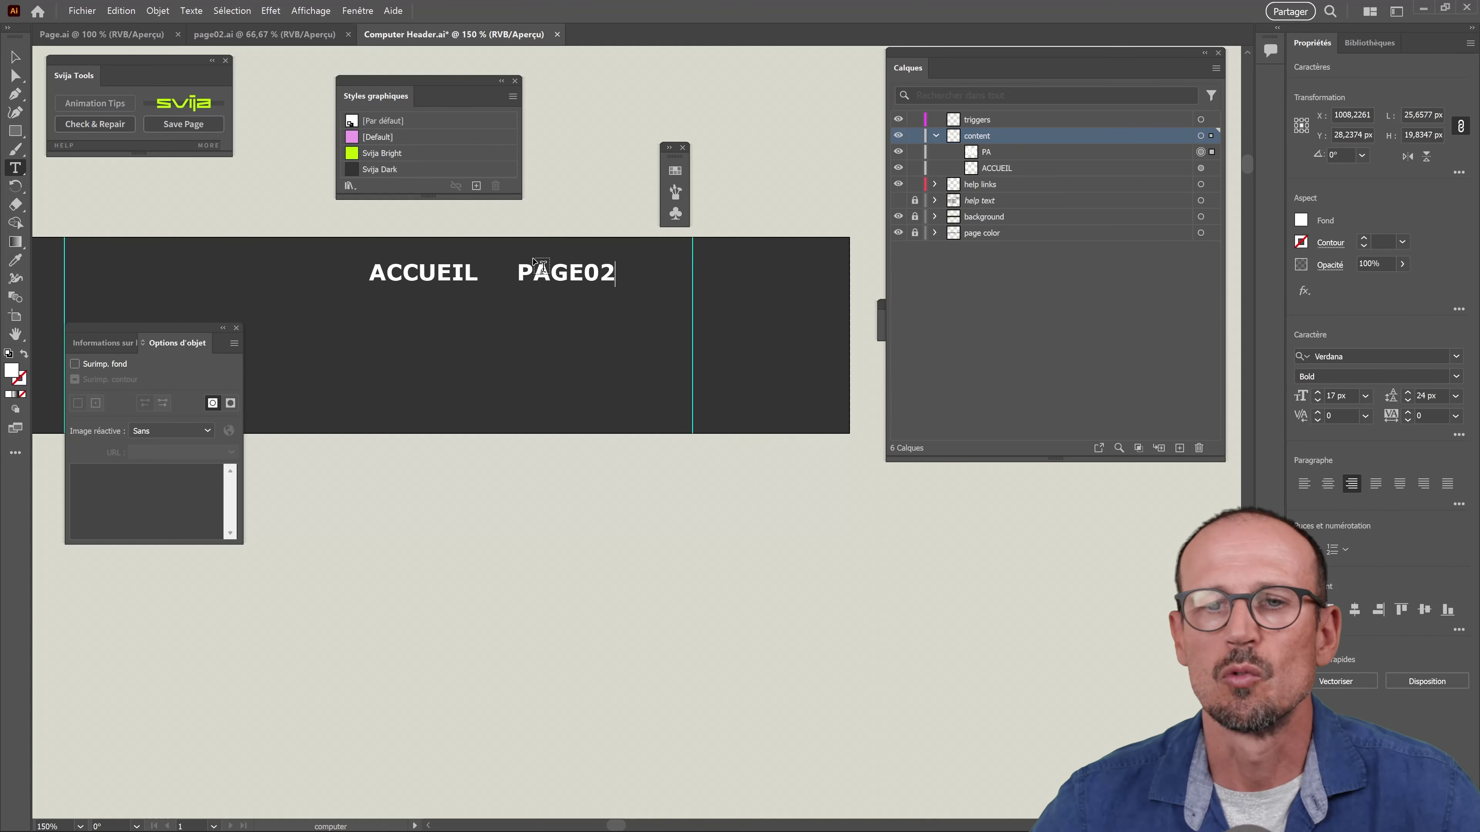
{"action": "left_click", "coordinate": [15, 57]}
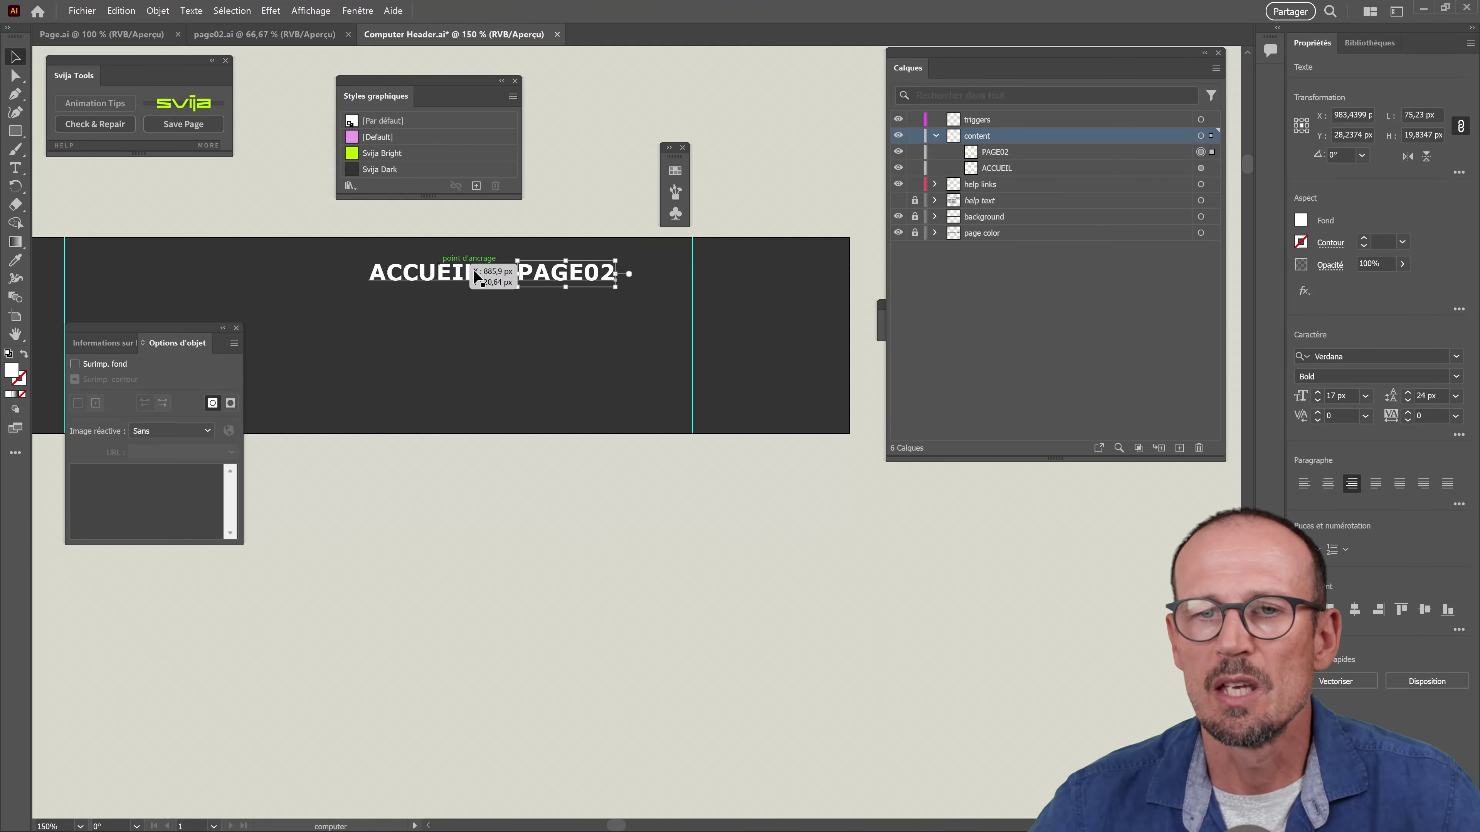
{"action": "left_click", "coordinate": [474, 274]}
{"action": "left_click_drag", "start_coordinate": [560, 286], "coordinate": [649, 337]}
{"action": "left_click", "coordinate": [581, 331]}
Draw a rectangle over ACCUEIL on the triggers layer and apply the [Default] pink graphic style
{"action": "scroll", "coordinate": [647, 331], "scroll_direction": "up", "scroll_amount": 1}
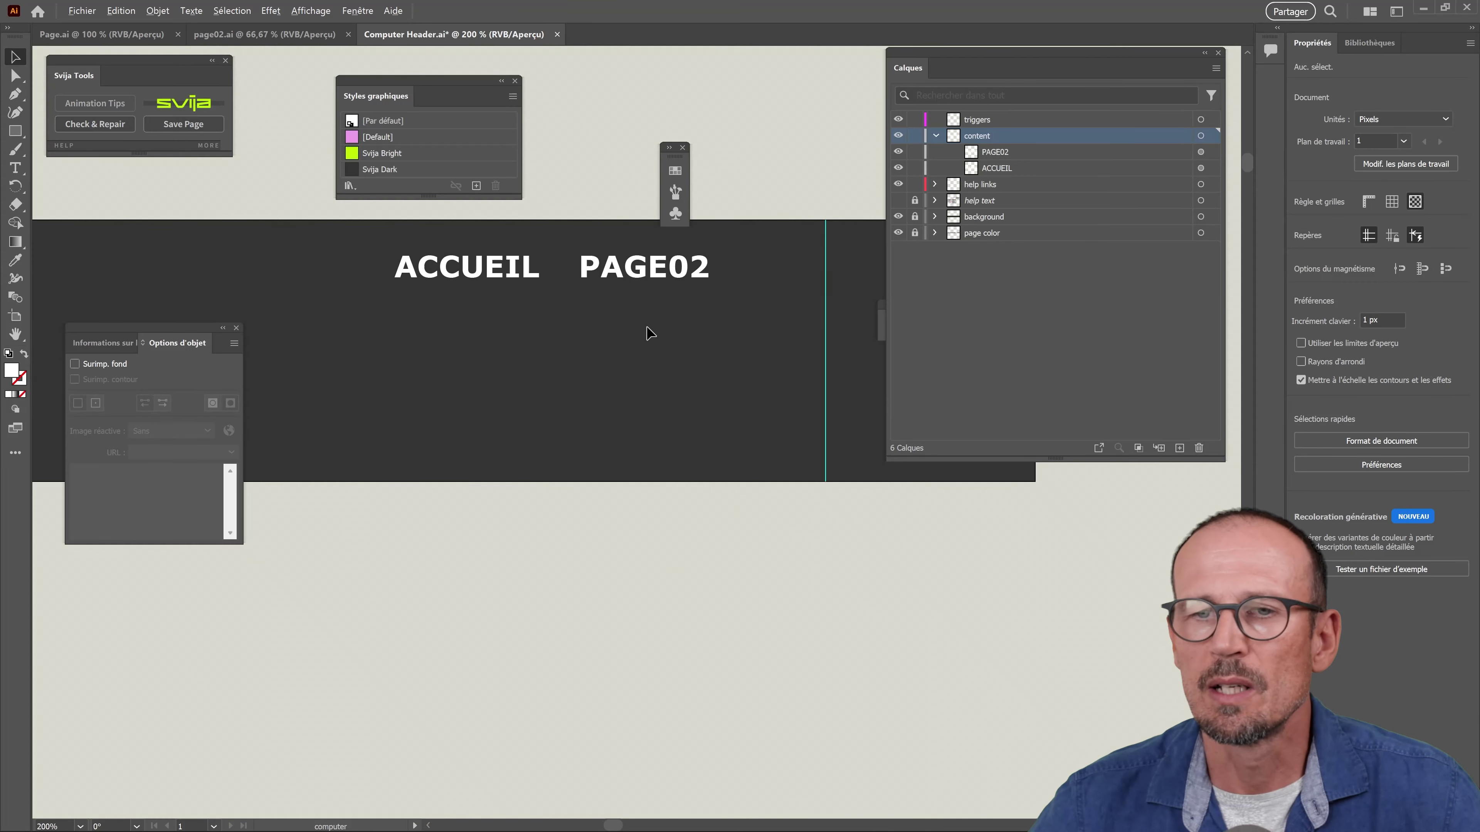
{"action": "scroll", "coordinate": [604, 367], "scroll_direction": "up", "scroll_amount": 2}
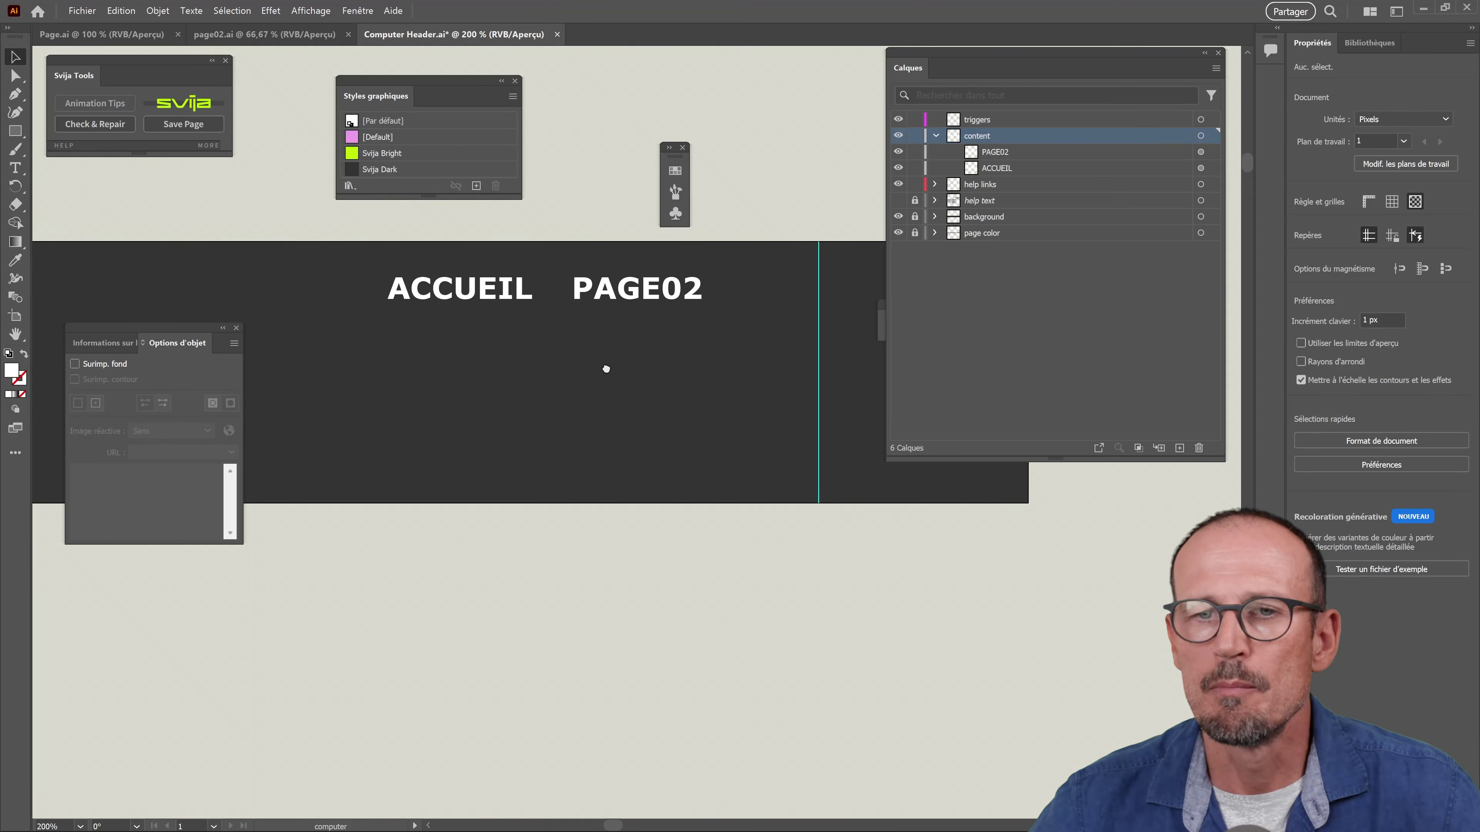
{"action": "left_click", "coordinate": [1030, 120]}
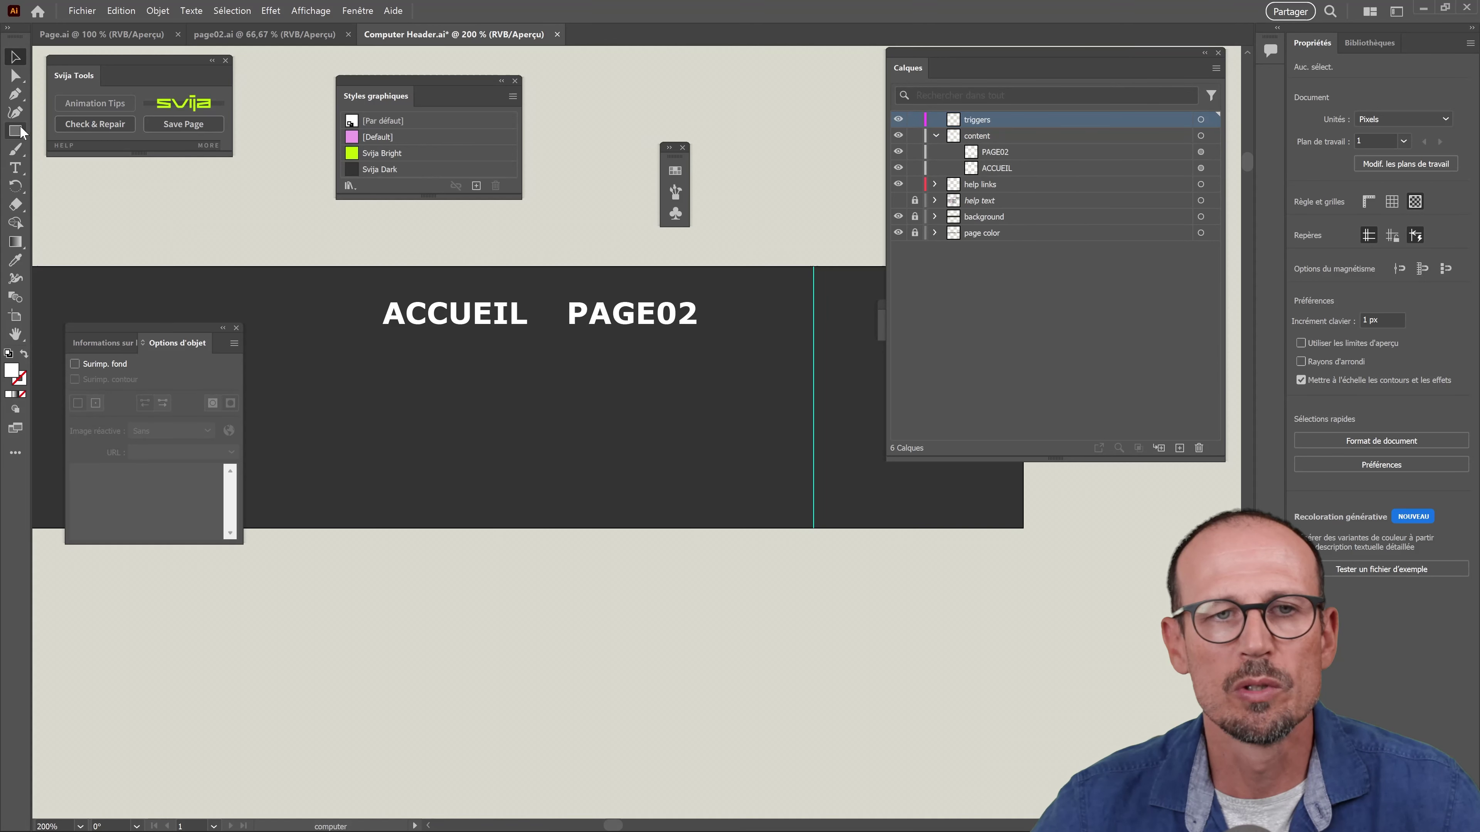
{"action": "key", "text": "m"}
{"action": "left_click_drag", "start_coordinate": [367, 290], "coordinate": [538, 334]}
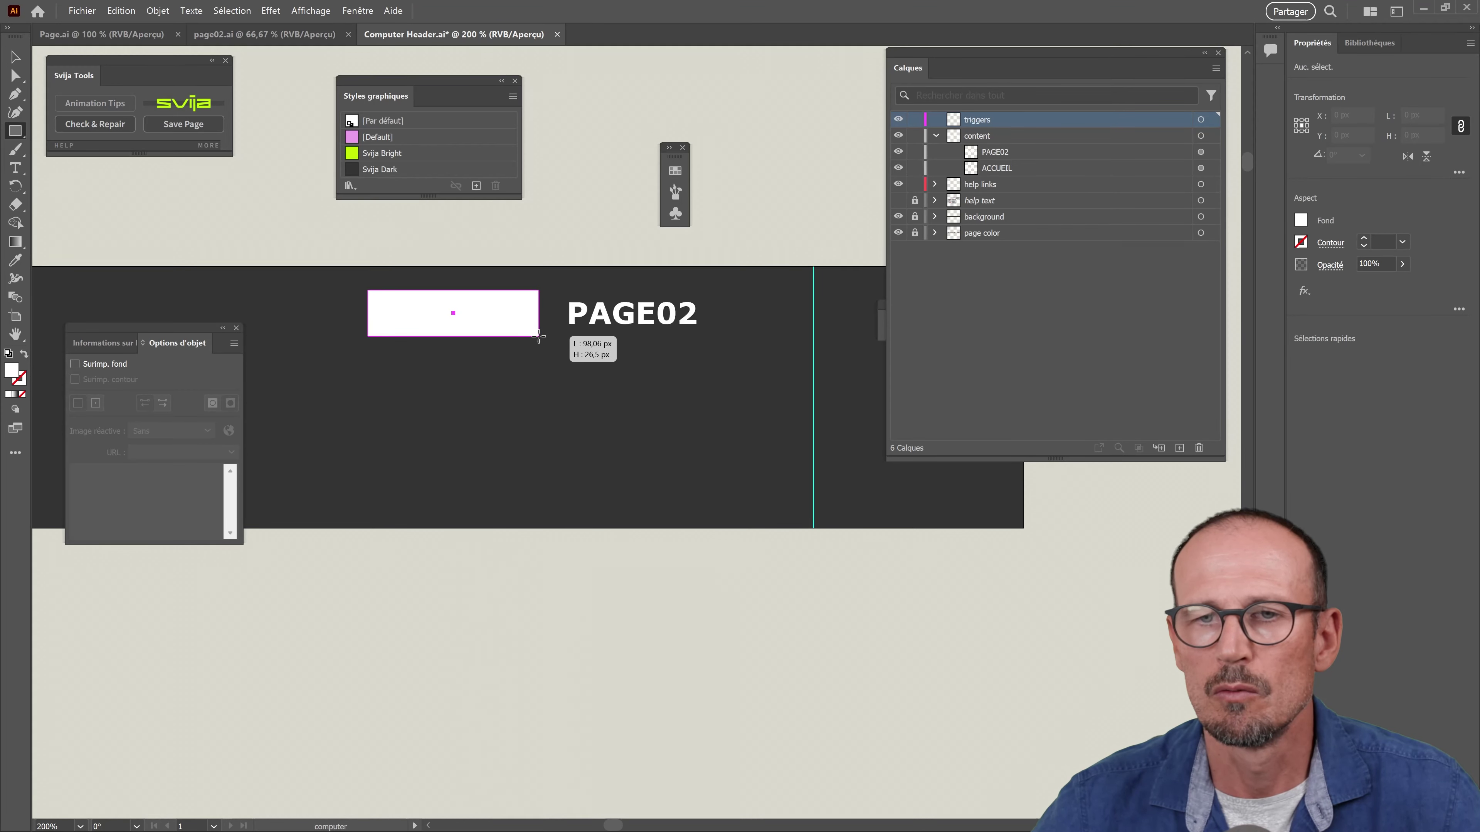
{"action": "left_click_drag", "start_coordinate": [537, 334], "coordinate": [538, 337]}
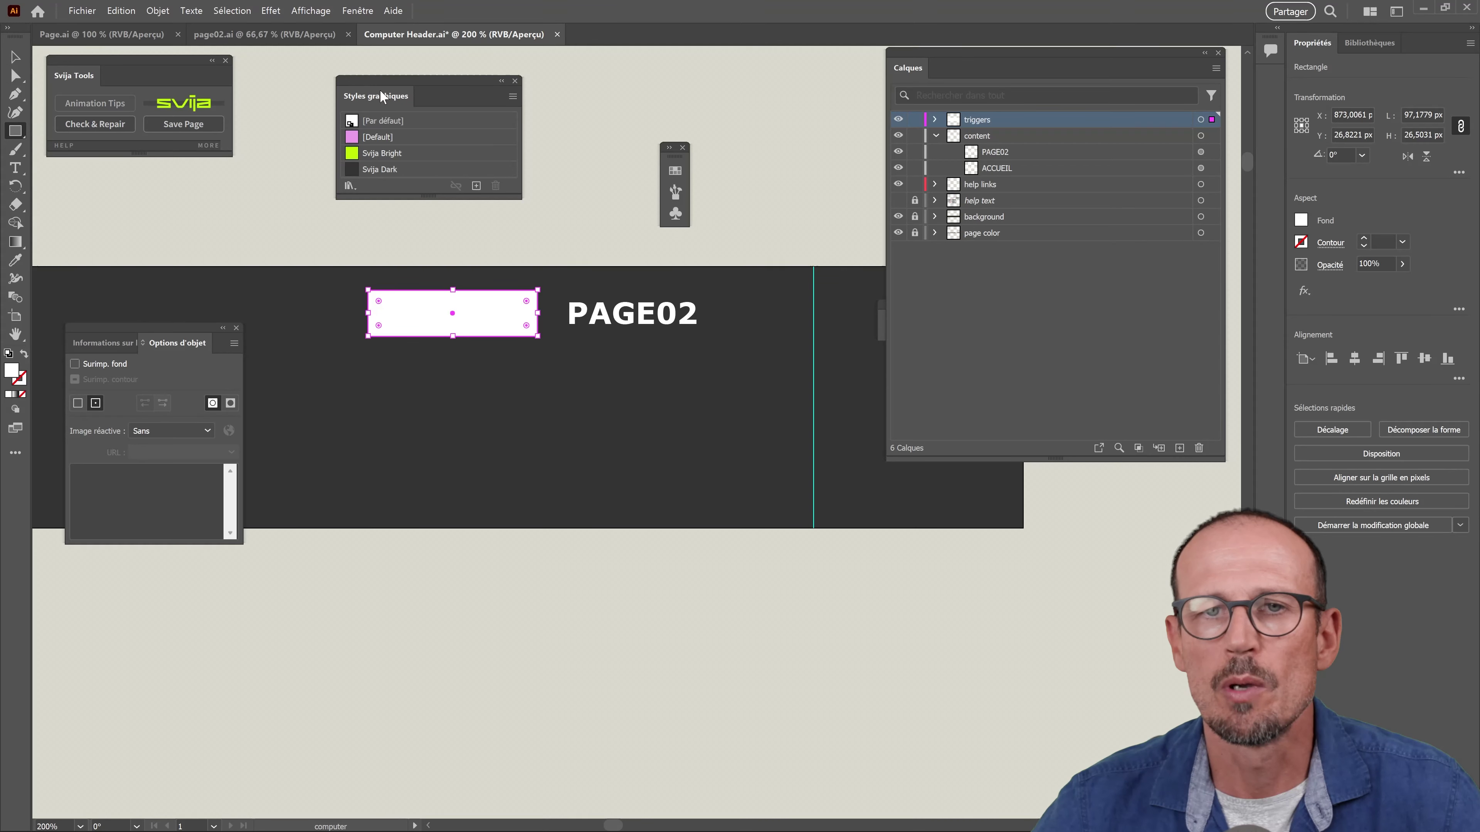
{"action": "left_click", "coordinate": [391, 138]}
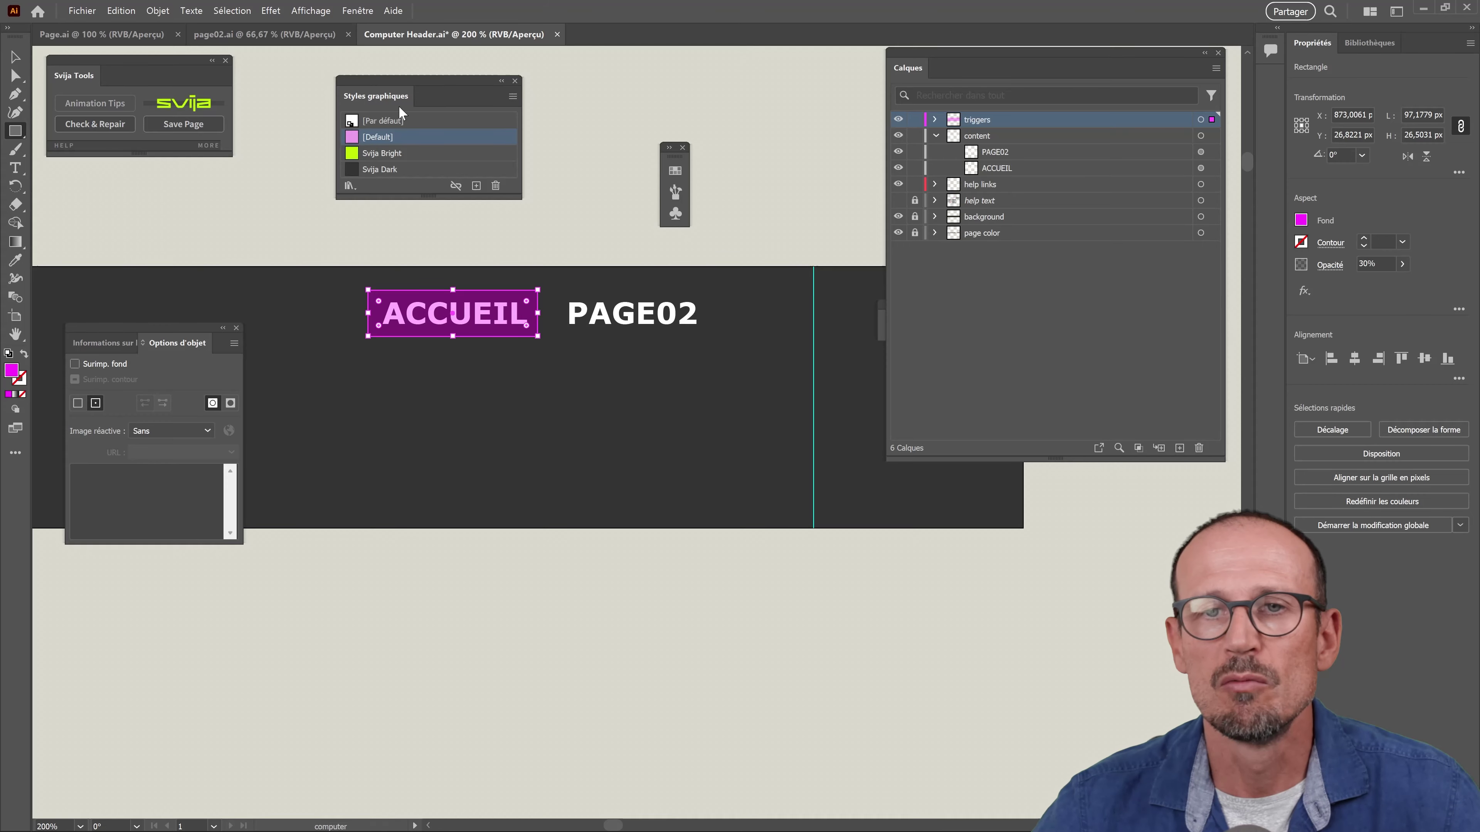
{"action": "left_click_drag", "start_coordinate": [433, 82], "coordinate": [428, 79]}
{"action": "left_click", "coordinate": [354, 10]}
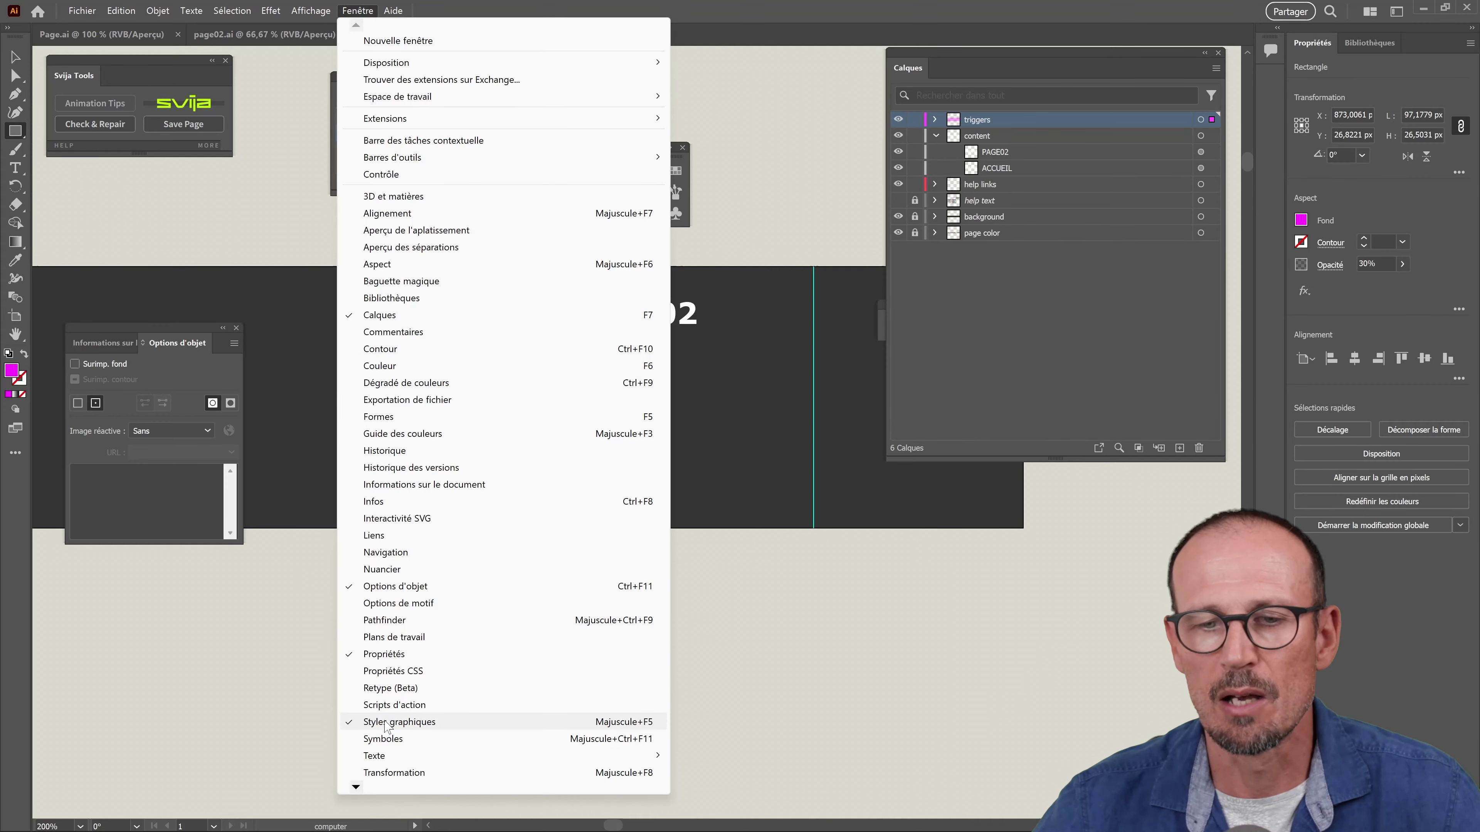
Expand the triggers layer and rename its <Rectangle> to mouse/accueil
{"action": "left_click", "coordinate": [326, 115]}
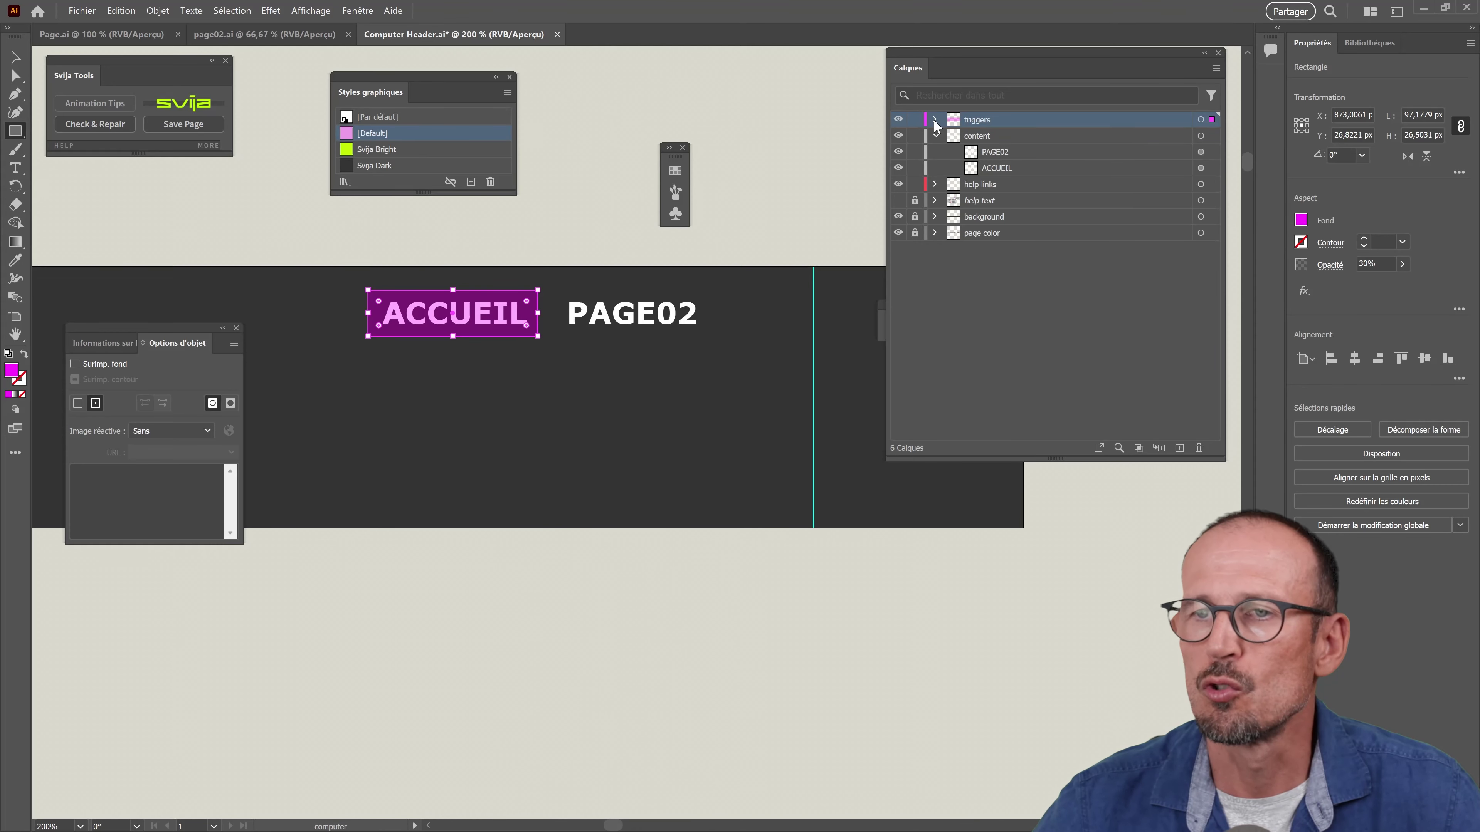
{"action": "left_click", "coordinate": [933, 120]}
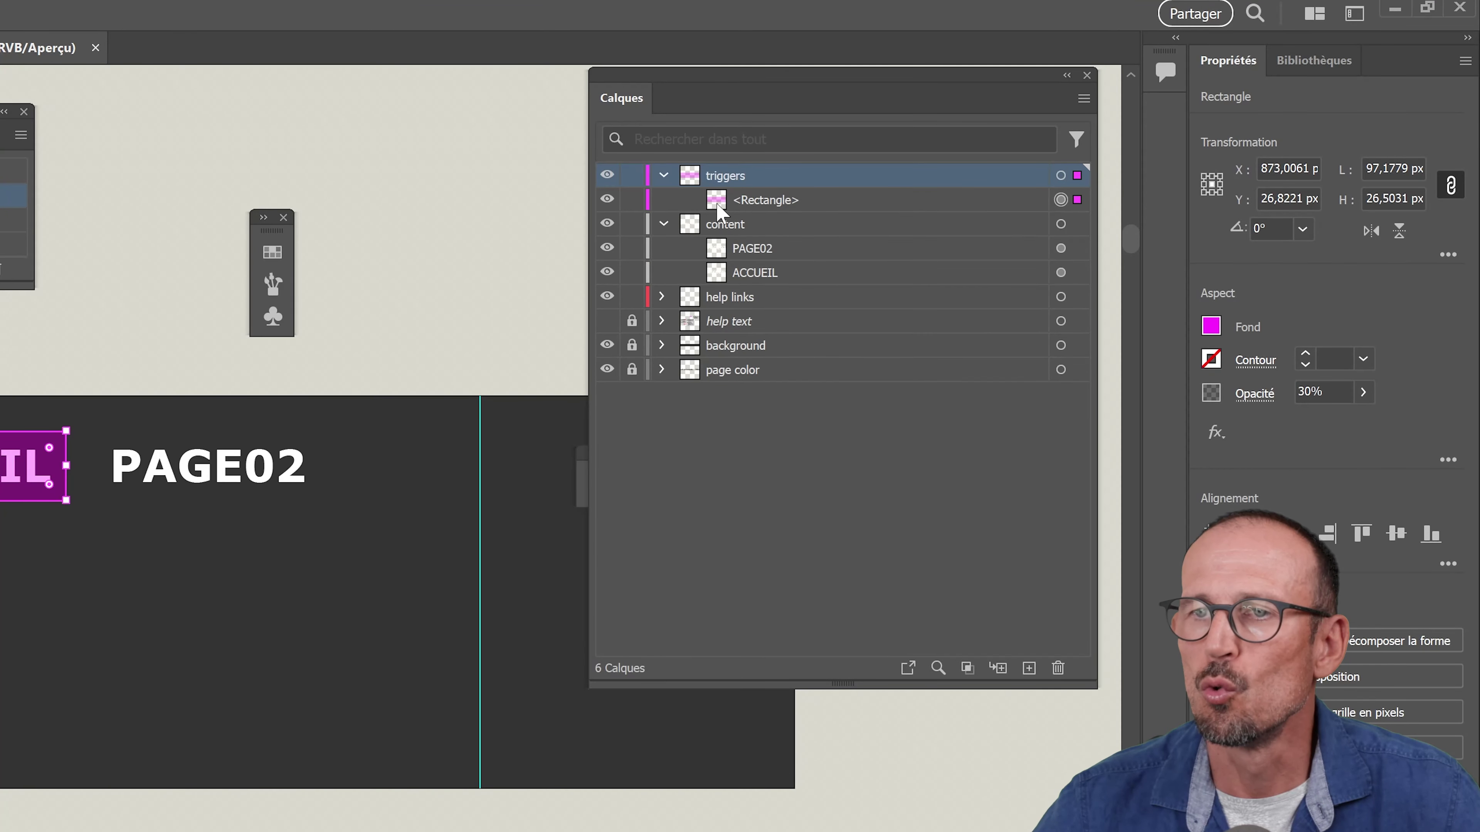
{"action": "double_click", "coordinate": [718, 205]}
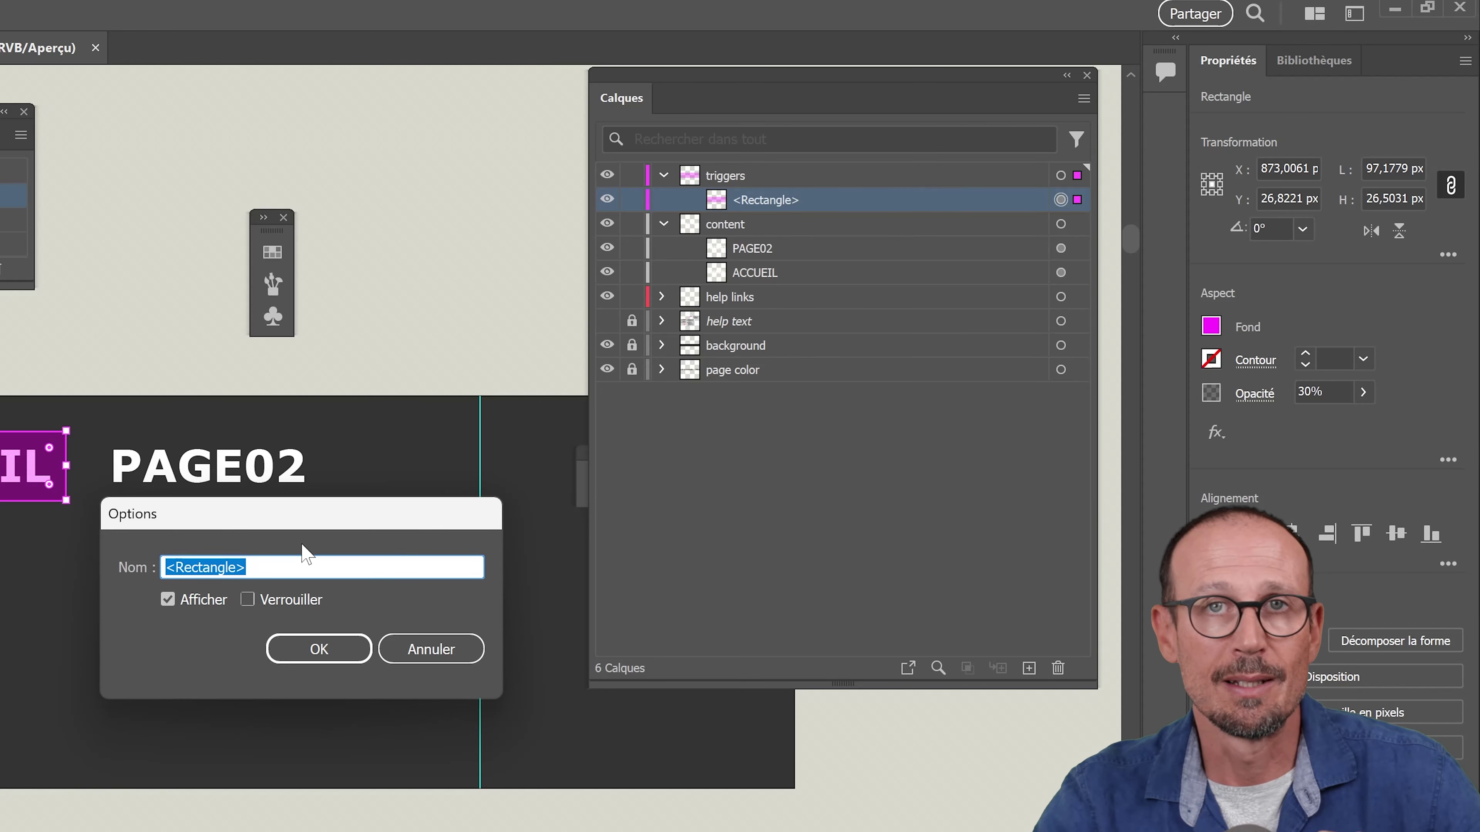
{"action": "type", "text": "m"}
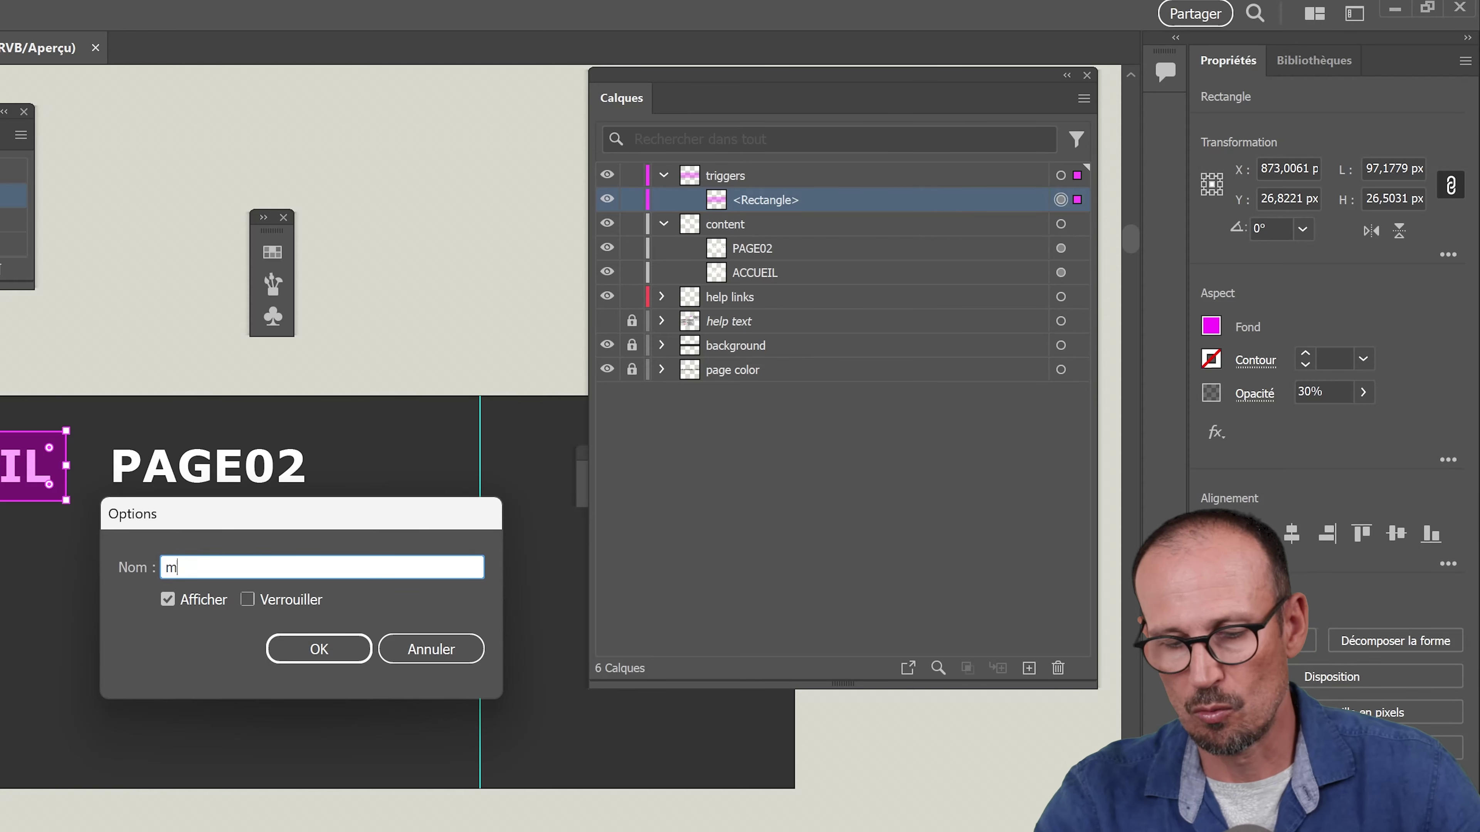
{"action": "type", "text": "ouse"}
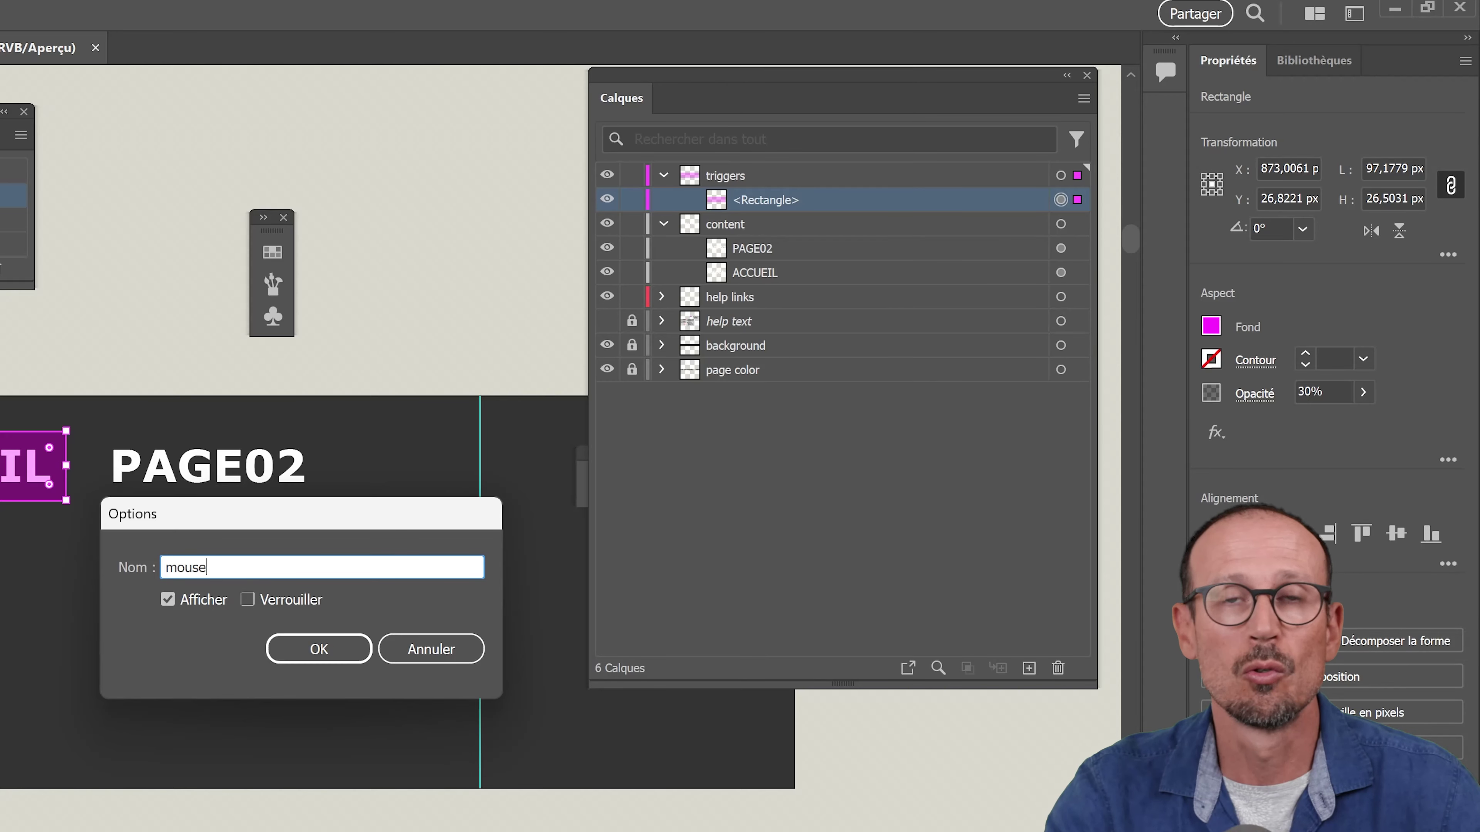
{"action": "type", "text": "/"}
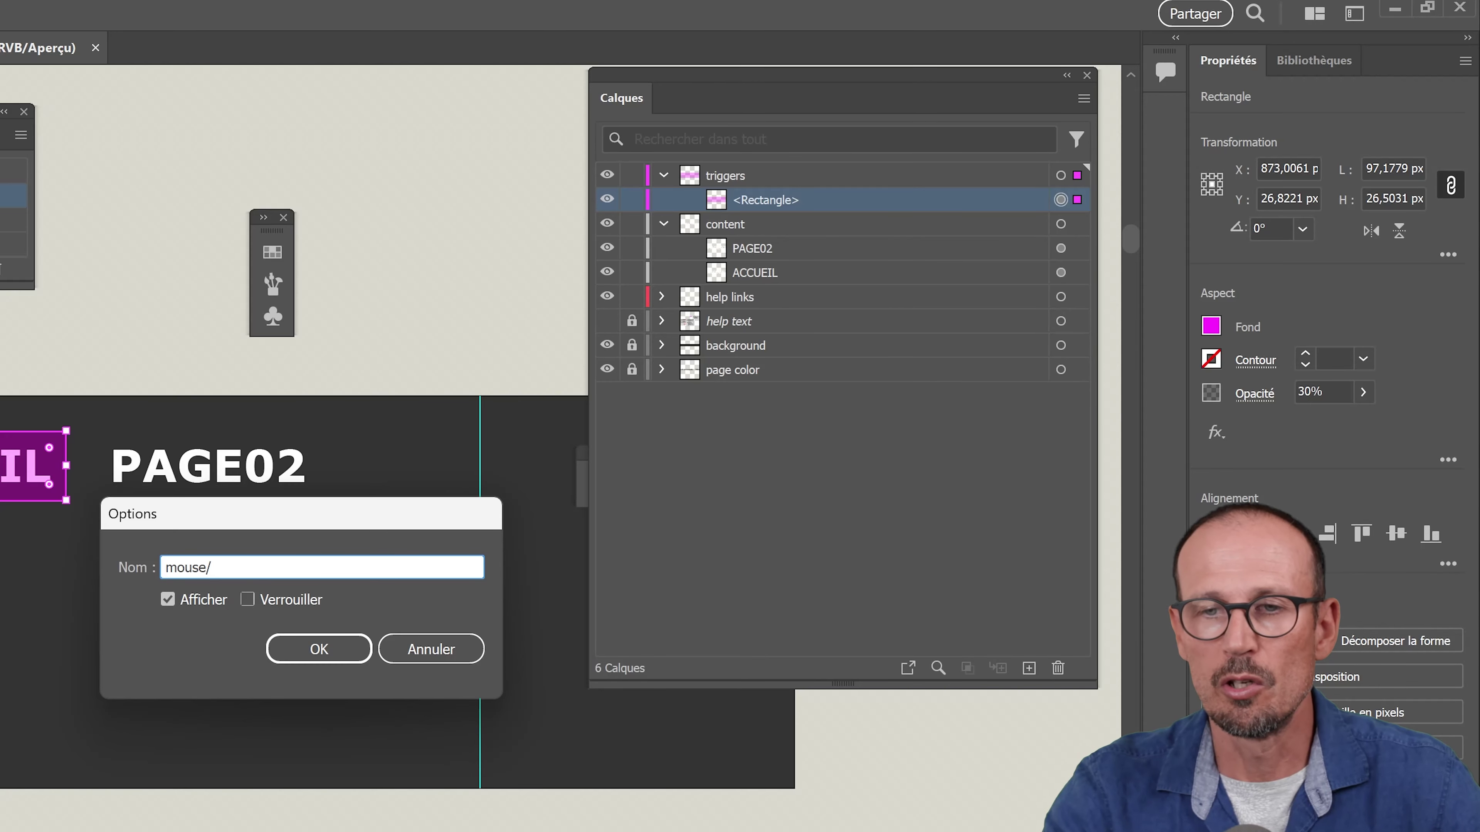
{"action": "type", "text": "accueil"}
{"action": "left_click", "coordinate": [329, 642]}
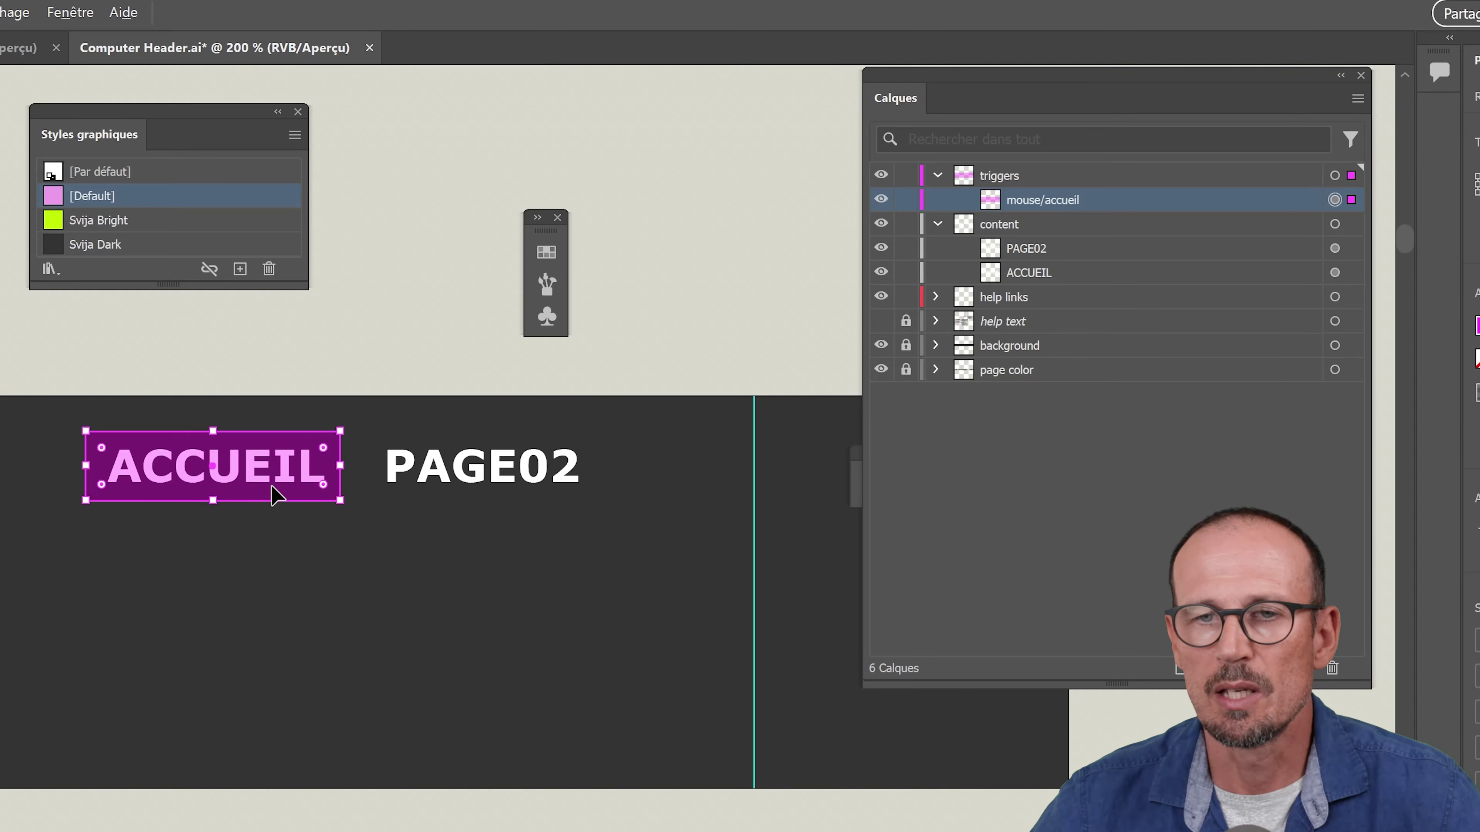
Alt-drag a duplicate of the ACCUEIL link box over the PAGE02 label
{"action": "left_click", "coordinate": [361, 499]}
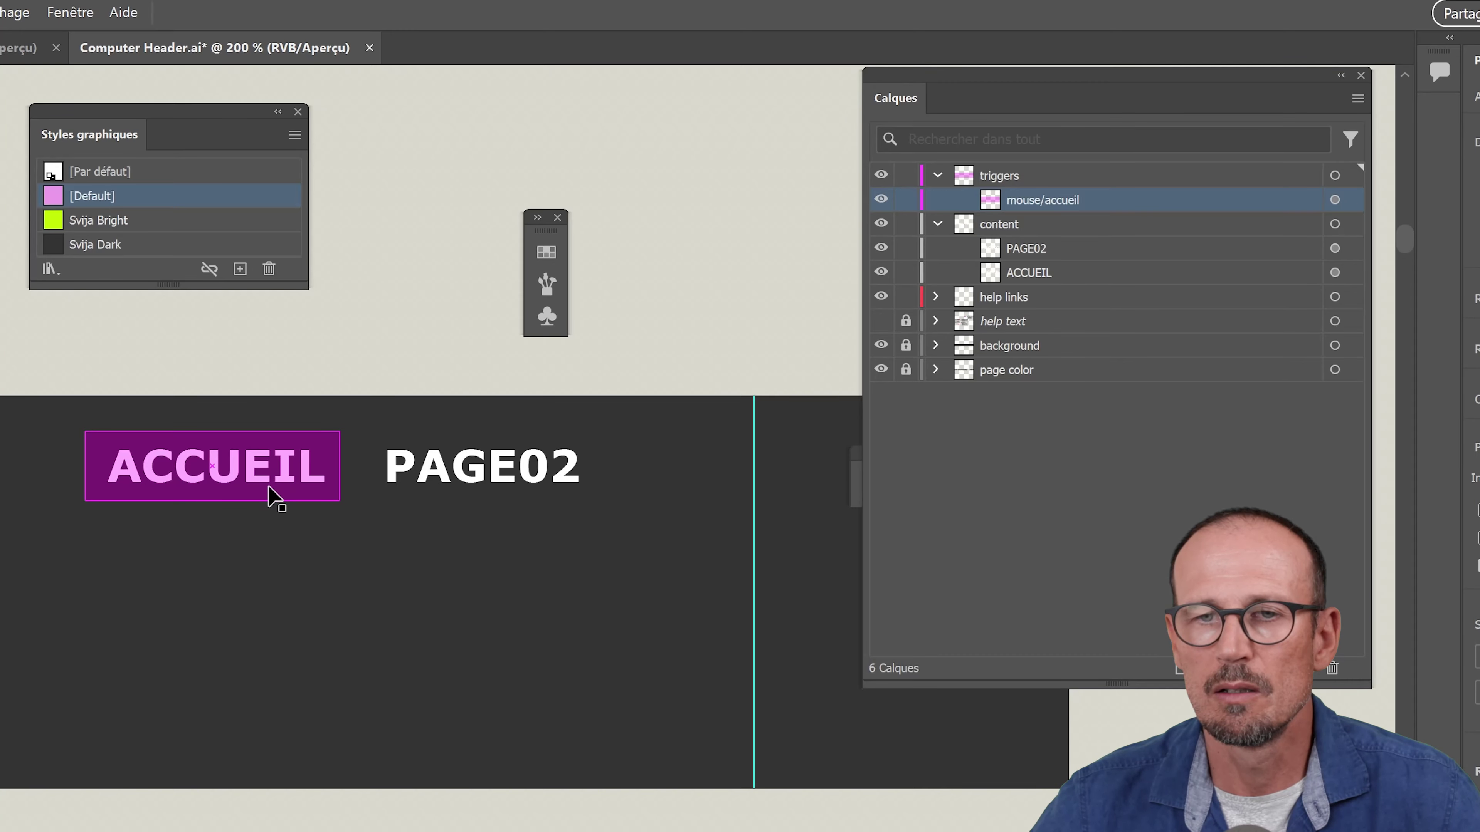
{"action": "left_click_drag", "start_coordinate": [265, 494], "coordinate": [541, 513]}
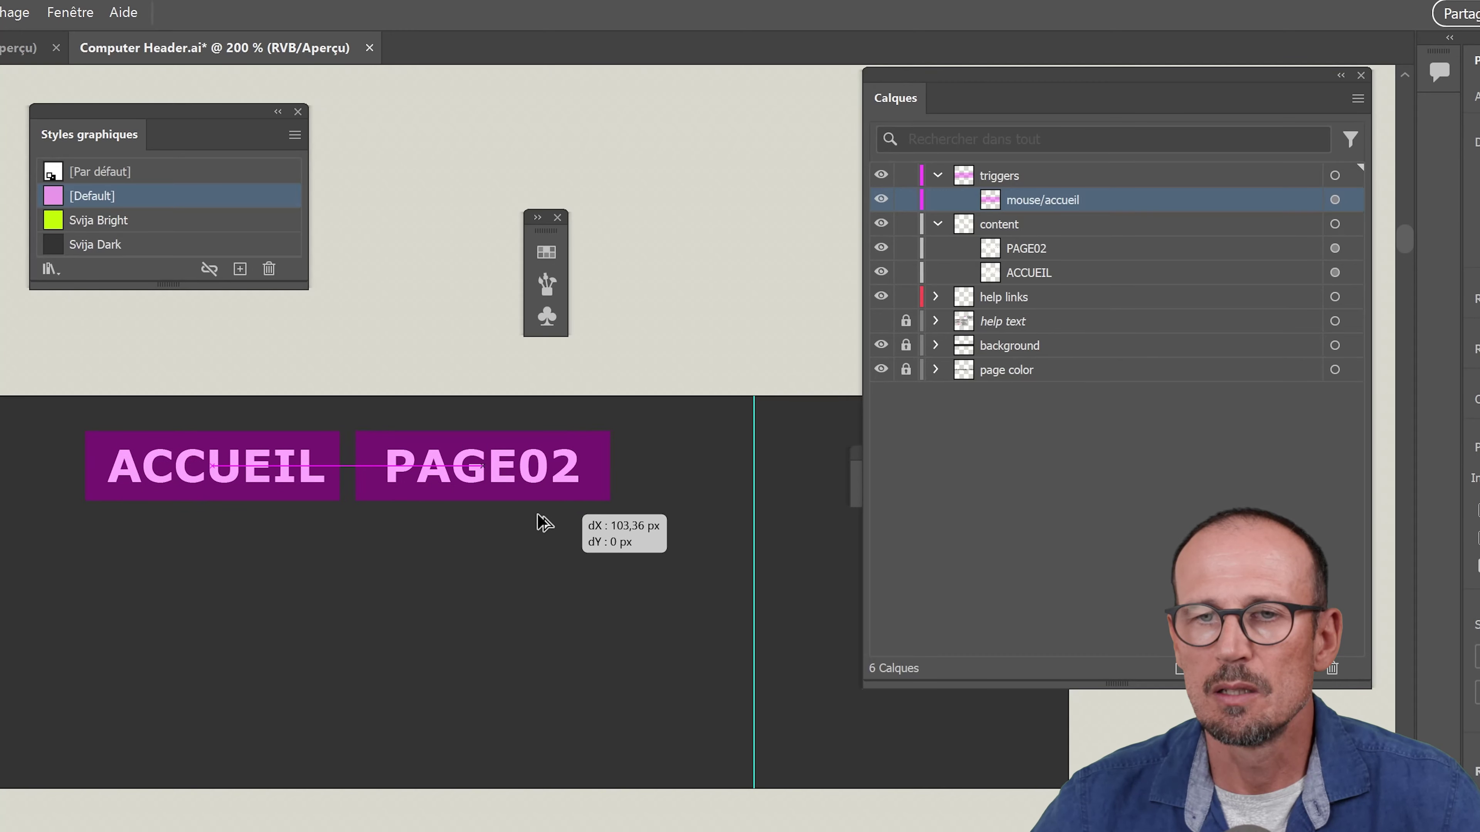
{"action": "left_click_drag", "start_coordinate": [541, 513], "coordinate": [538, 516]}
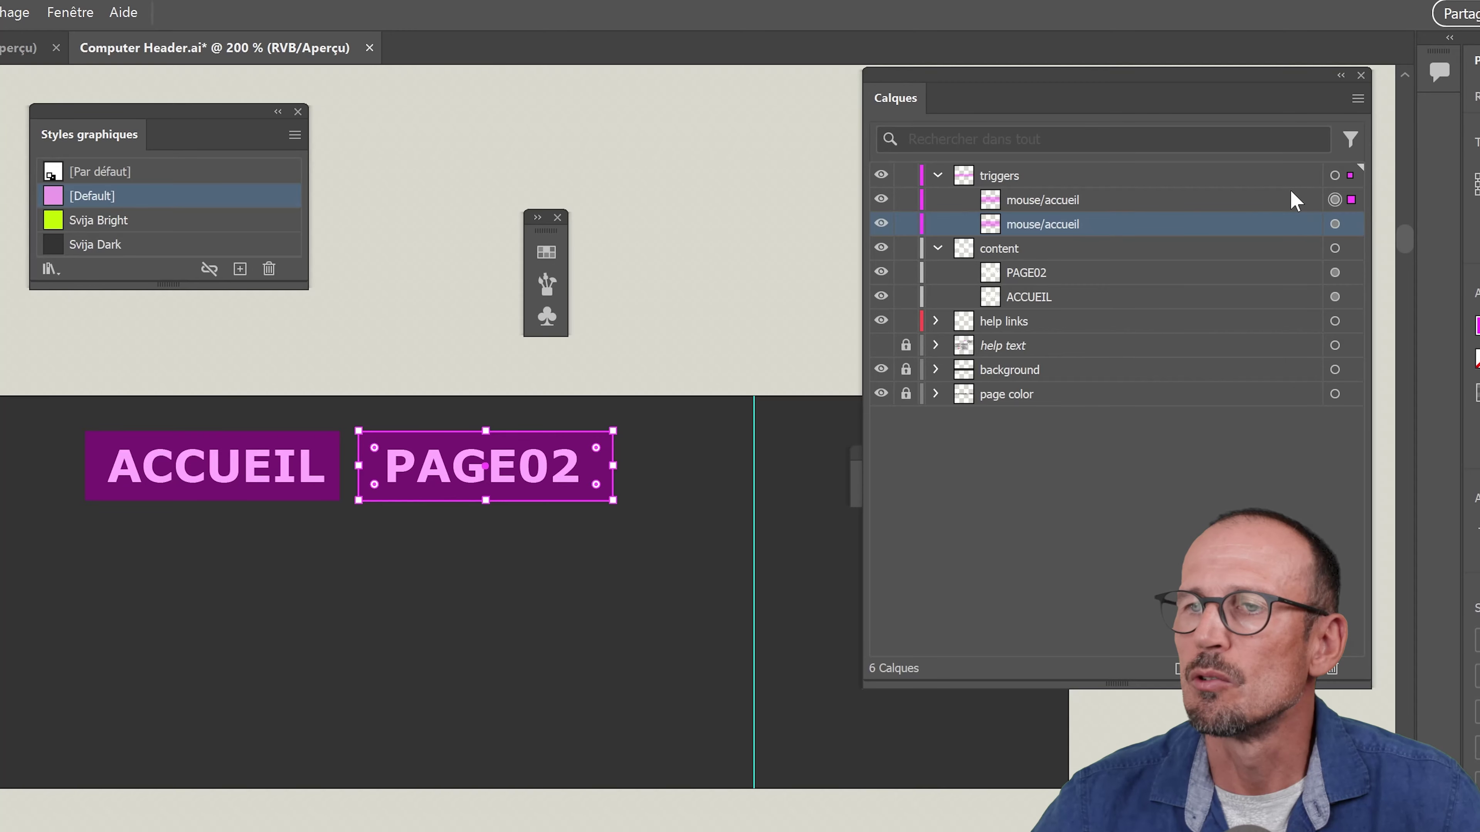
Rename the copied rectangle's layer from mouse/accueil to mouse/page02
{"action": "left_click", "coordinate": [1291, 200]}
{"action": "double_click", "coordinate": [1060, 204]}
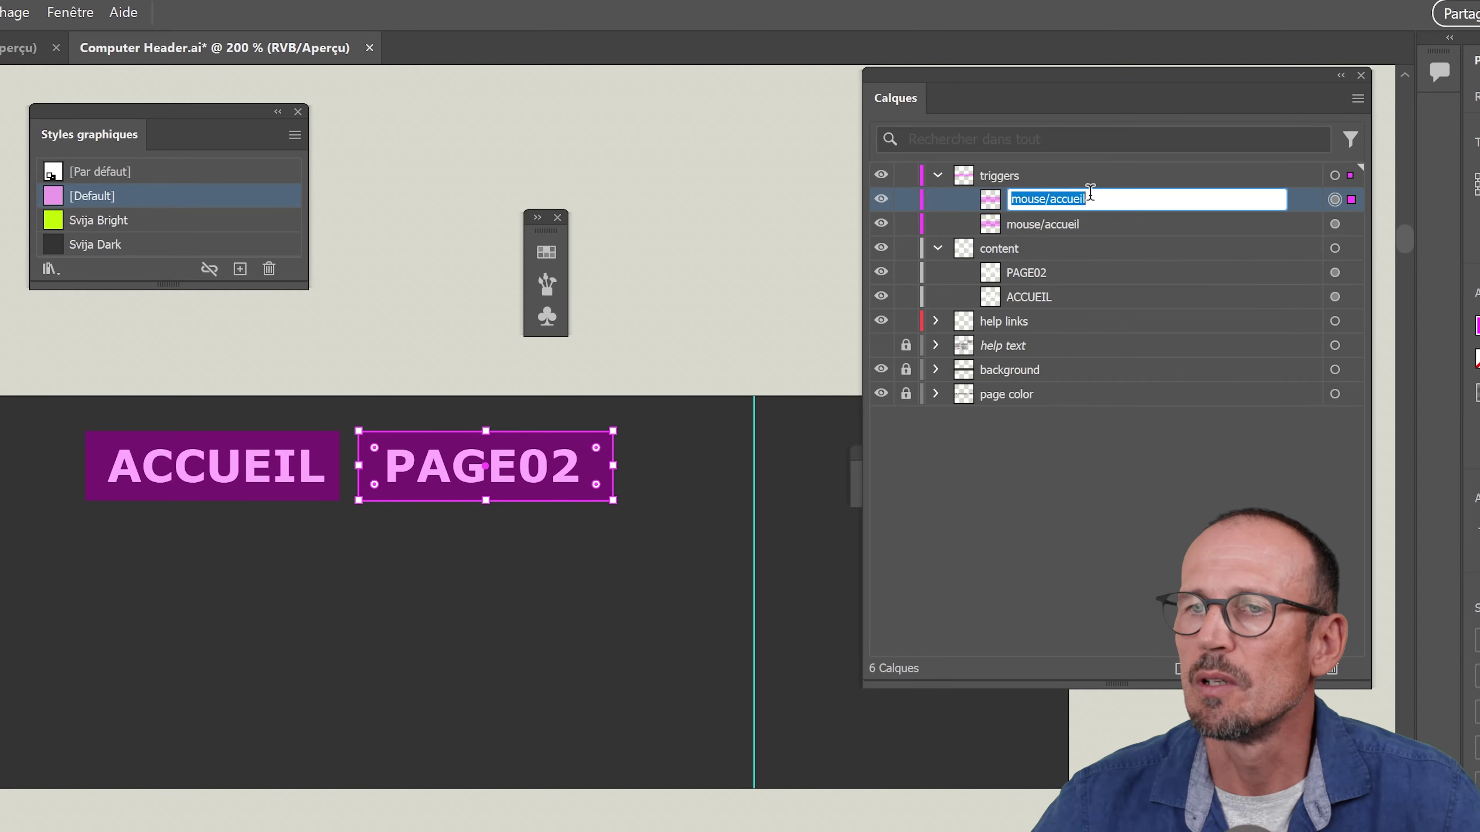
{"action": "left_click", "coordinate": [1100, 199]}
{"action": "key", "text": "BackSpace"}
{"action": "key", "text": "BackSpace"}
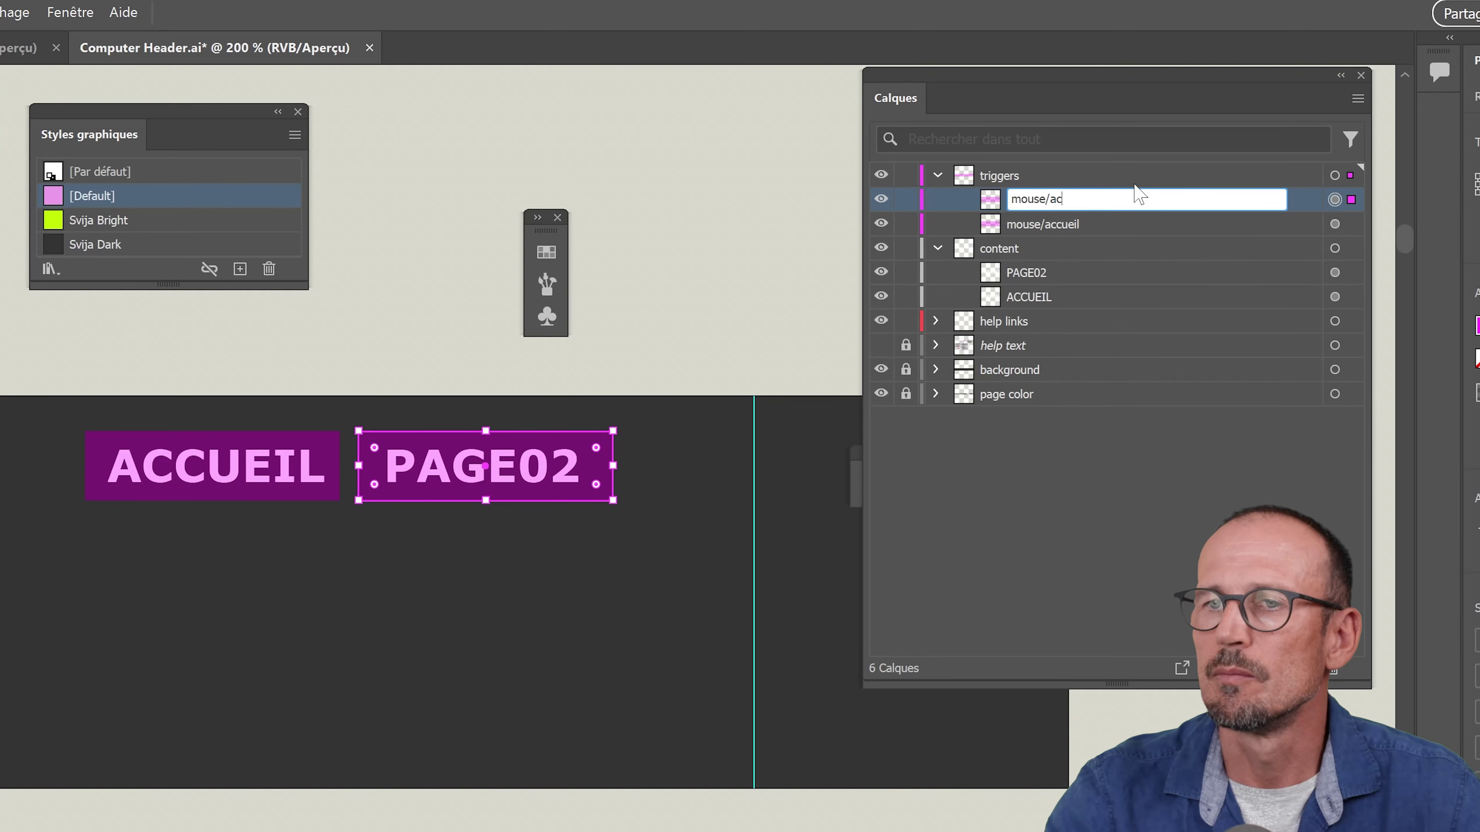
{"action": "key", "text": "BackSpace"}
{"action": "key", "text": "BackSpace"}
{"action": "type", "text": "page"}
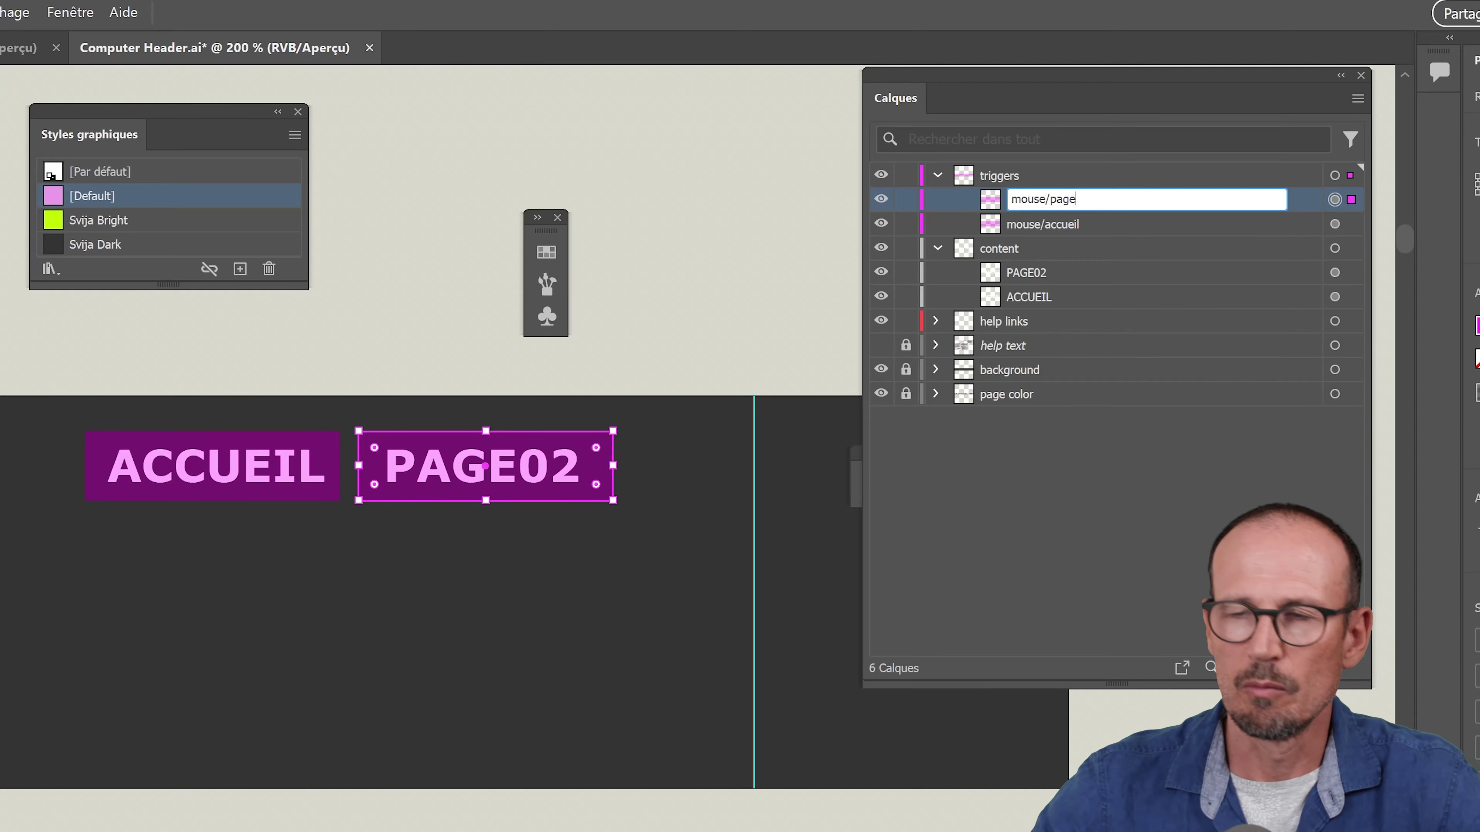
{"action": "type", "text": "02"}
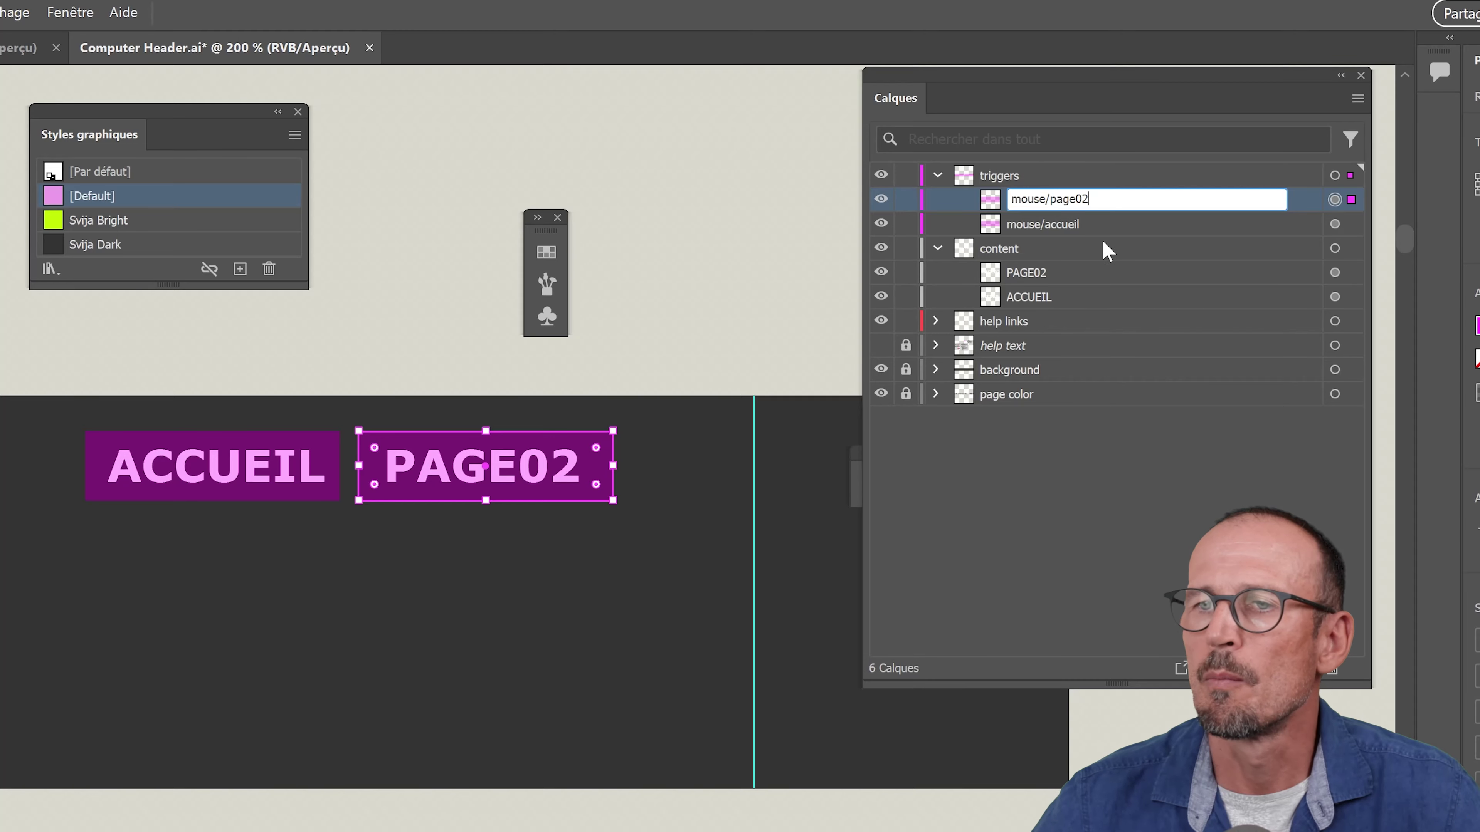
{"action": "key", "text": "Return"}
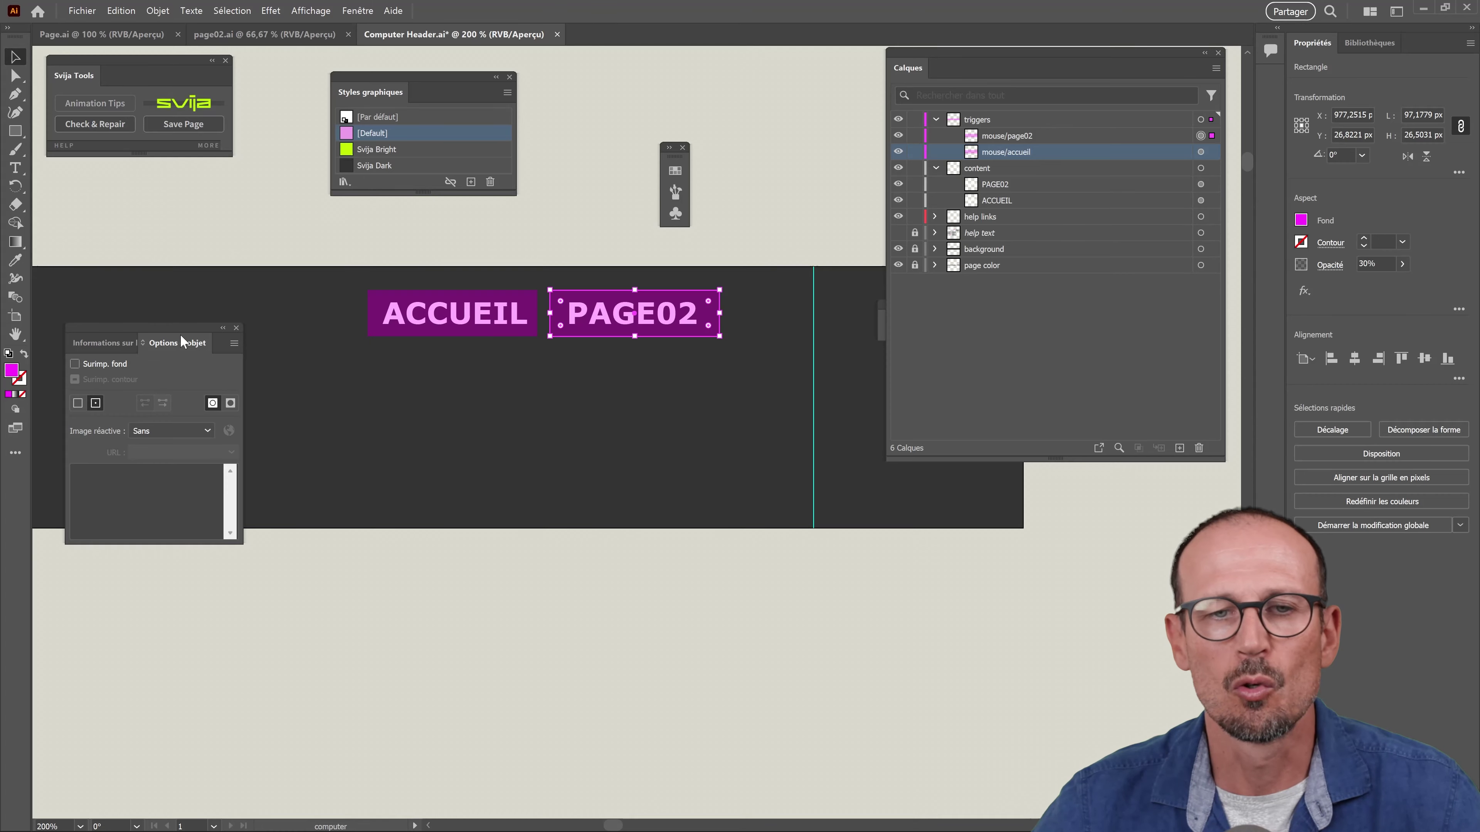
Give the ACCUEIL rectangle a Rectangle image map in Object Options with URL '/'
{"action": "left_click", "coordinate": [357, 10]}
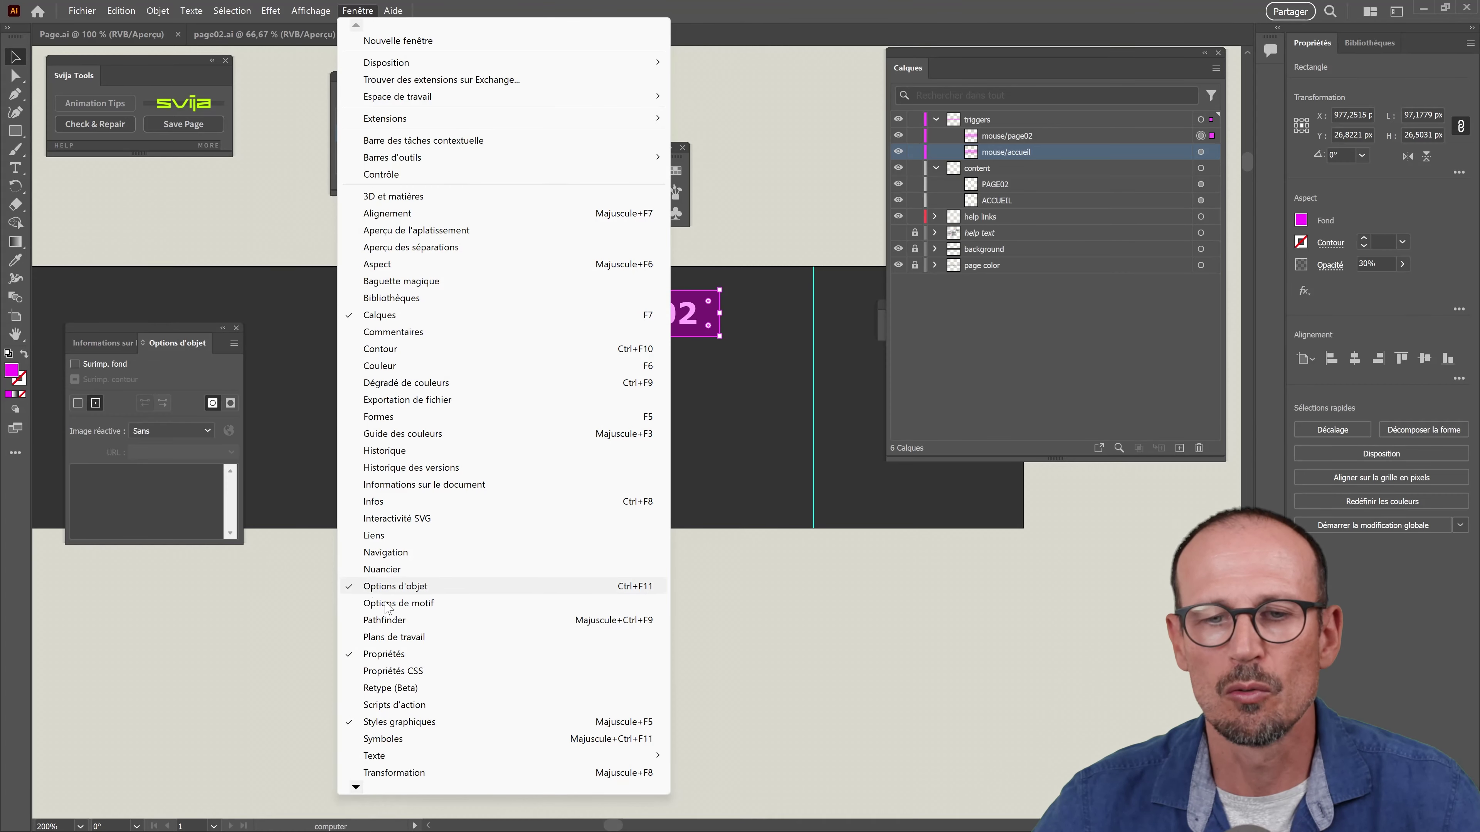
{"action": "left_click", "coordinate": [460, 347]}
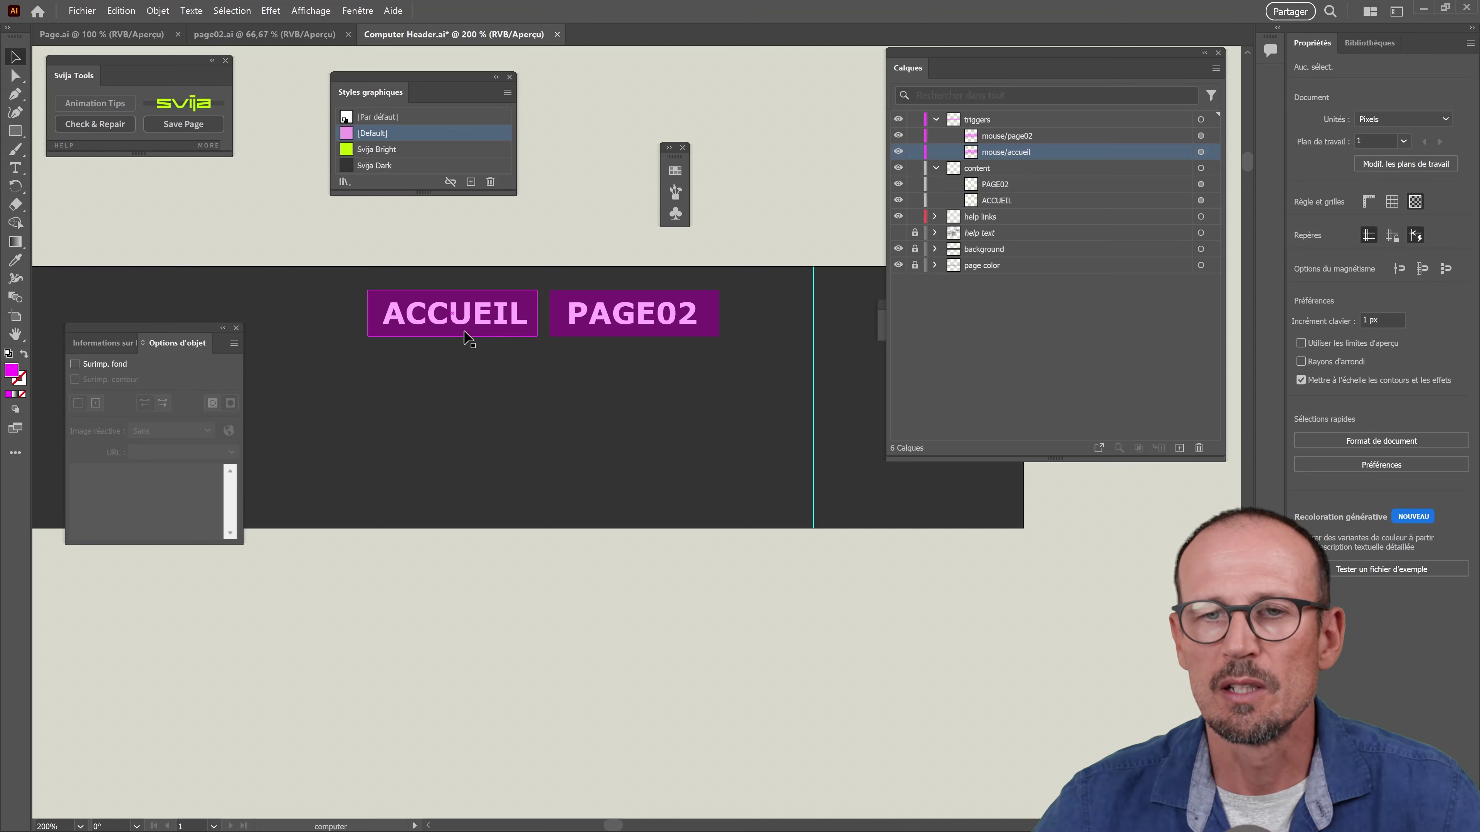
{"action": "left_click", "coordinate": [465, 337]}
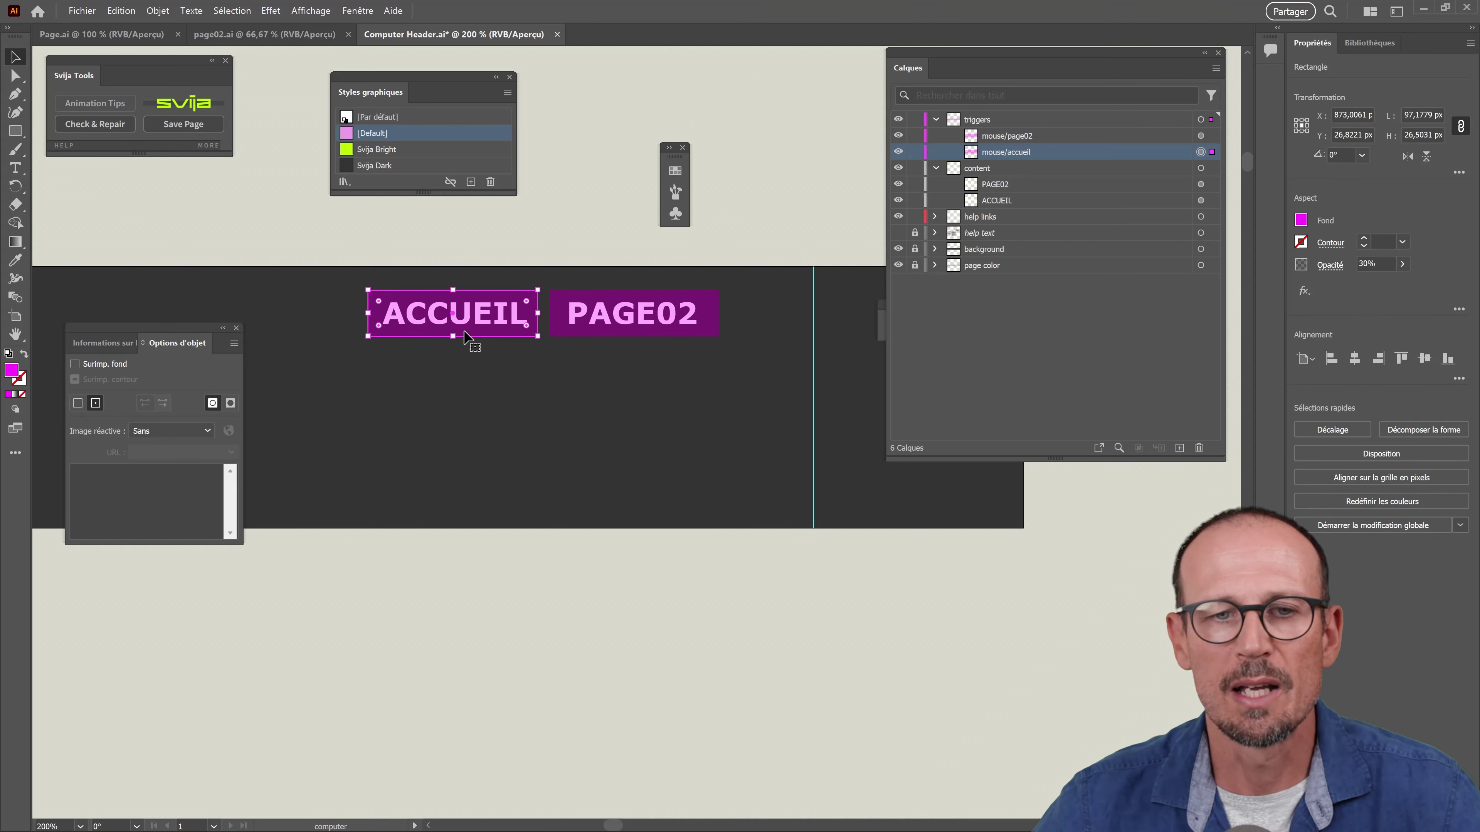
{"action": "left_click", "coordinate": [144, 344]}
{"action": "left_click", "coordinate": [143, 343]}
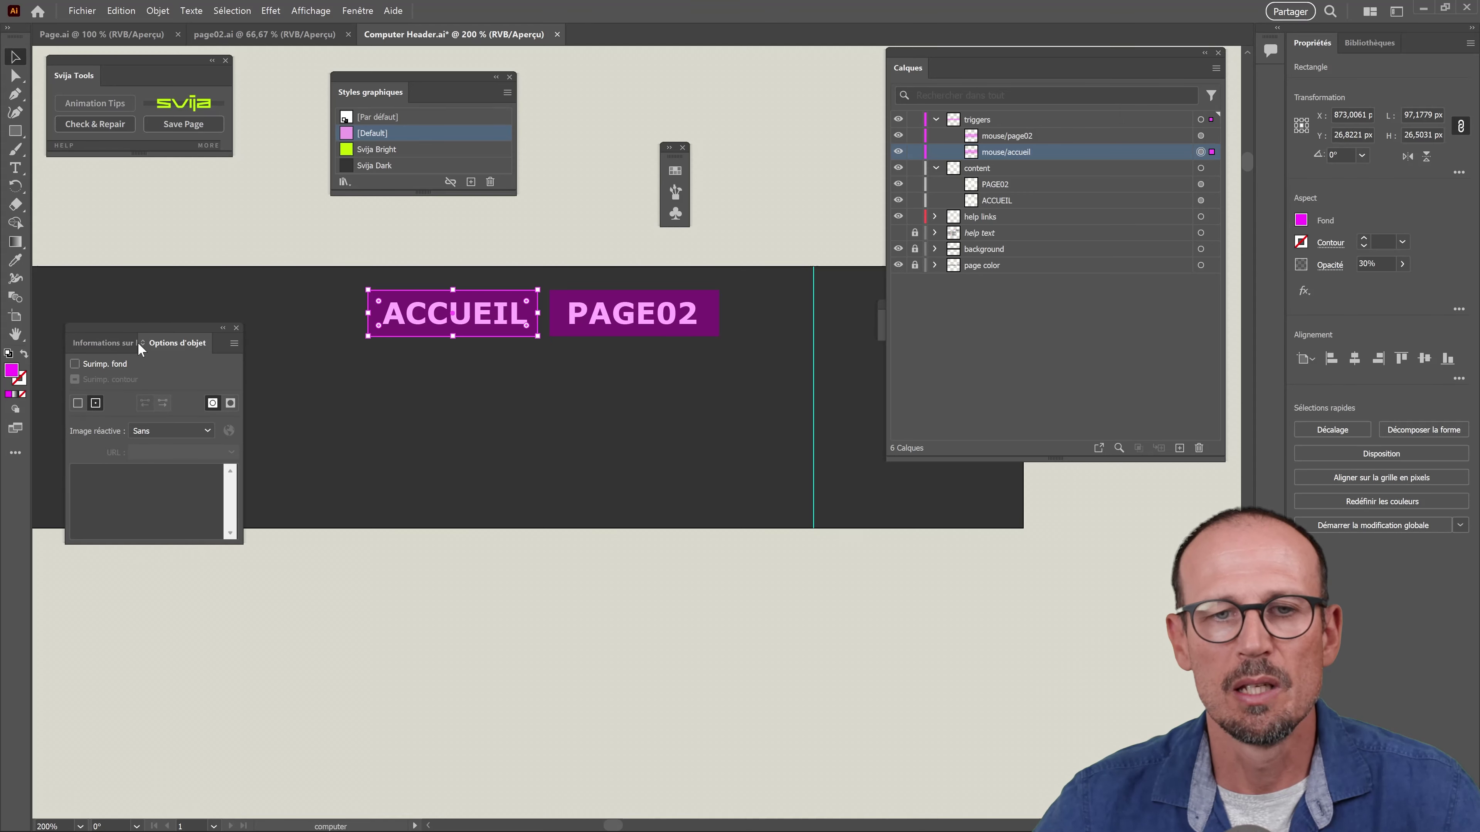
{"action": "left_click", "coordinate": [205, 431]}
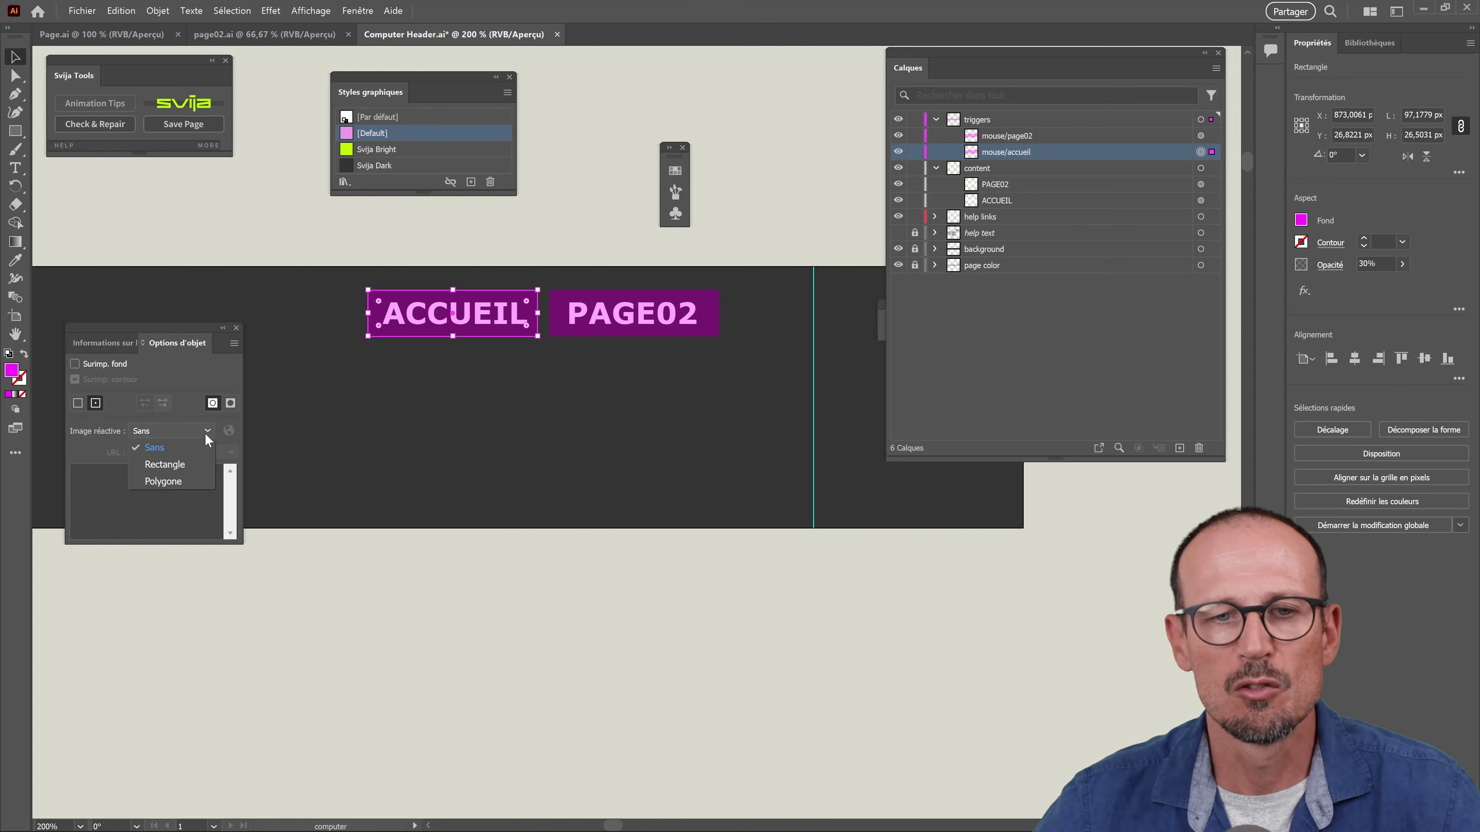
{"action": "left_click", "coordinate": [174, 463]}
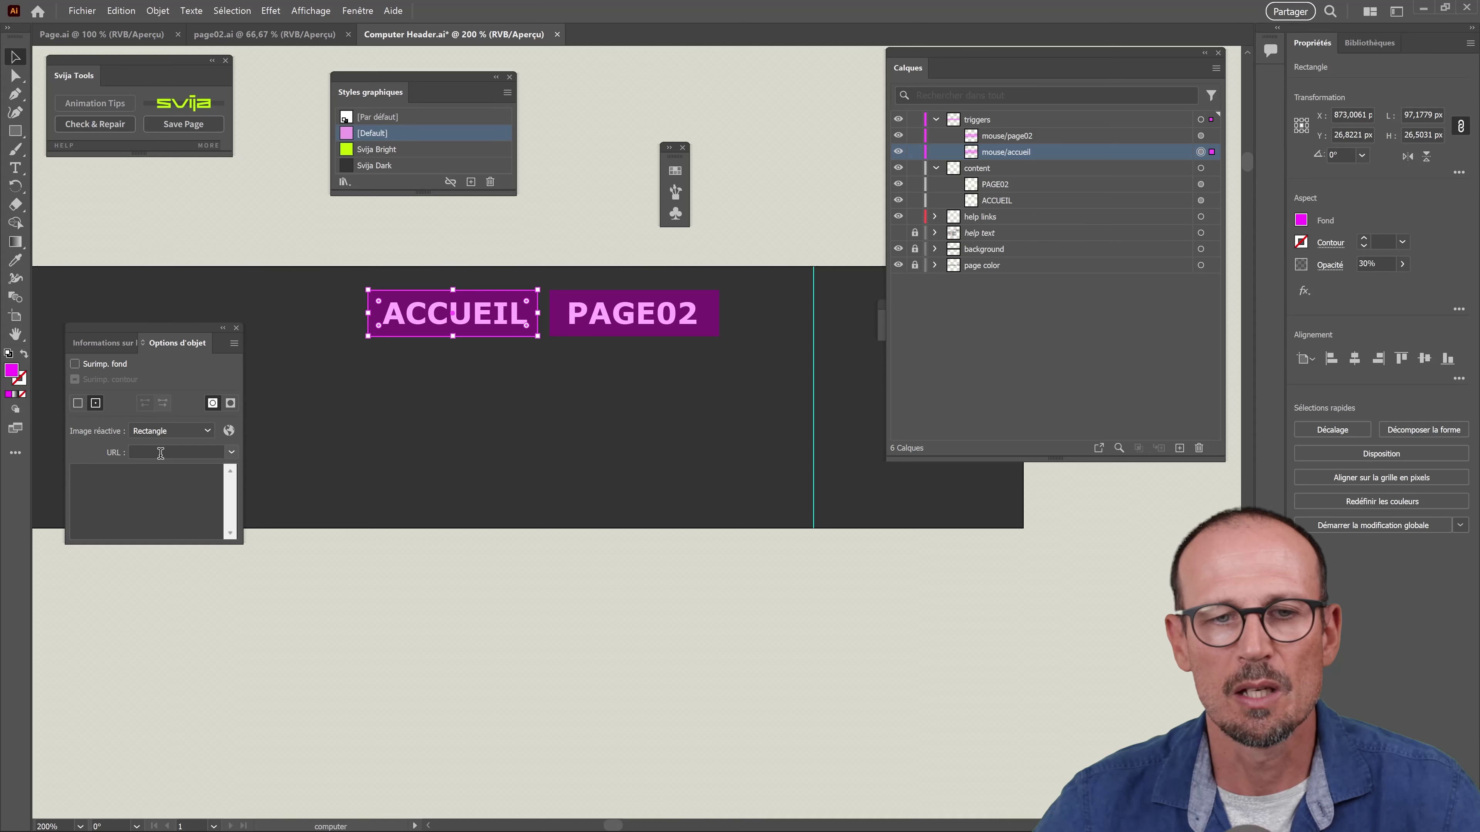
{"action": "left_click", "coordinate": [162, 453]}
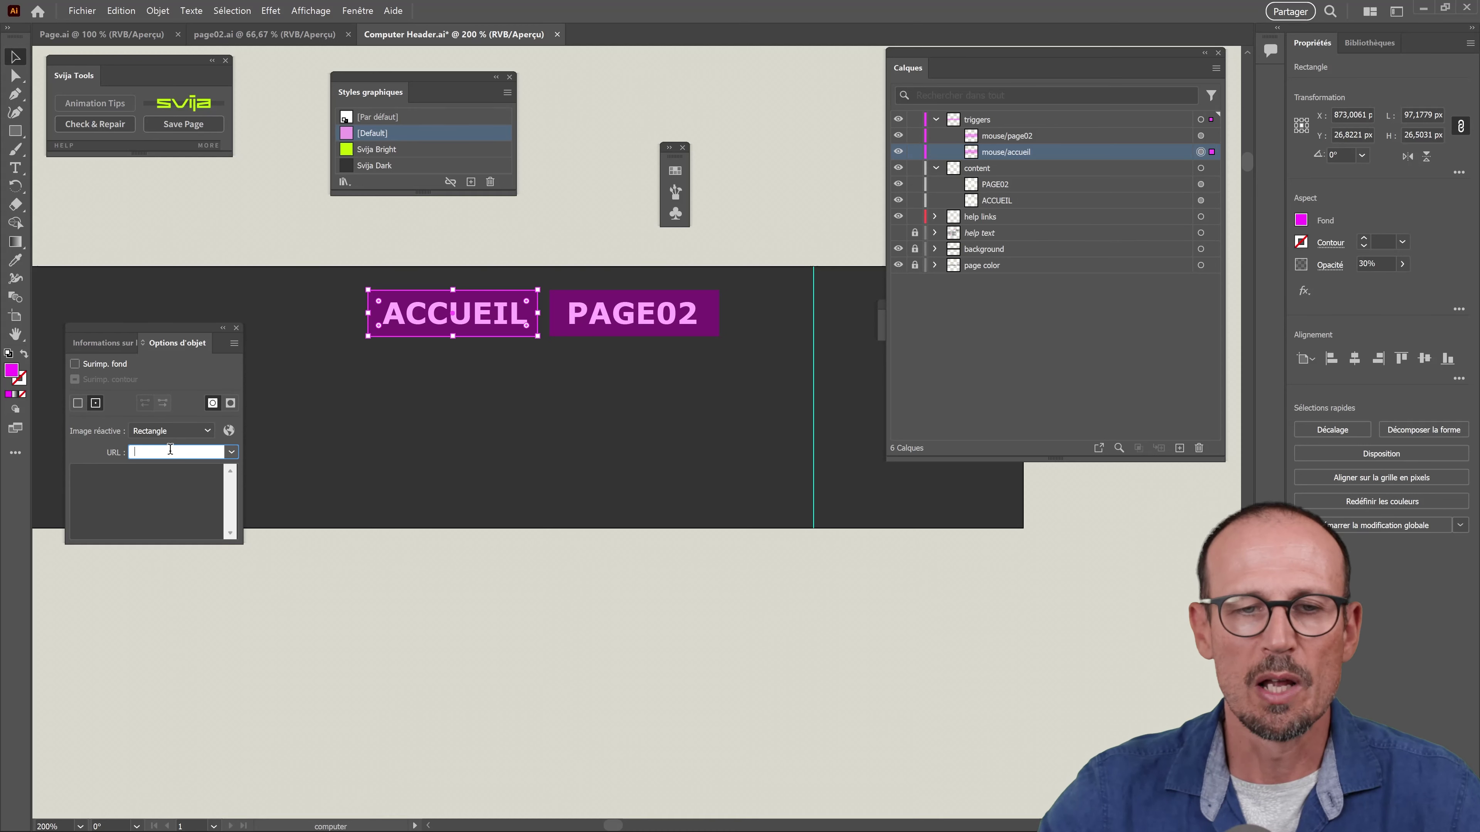
{"action": "type", "text": "/"}
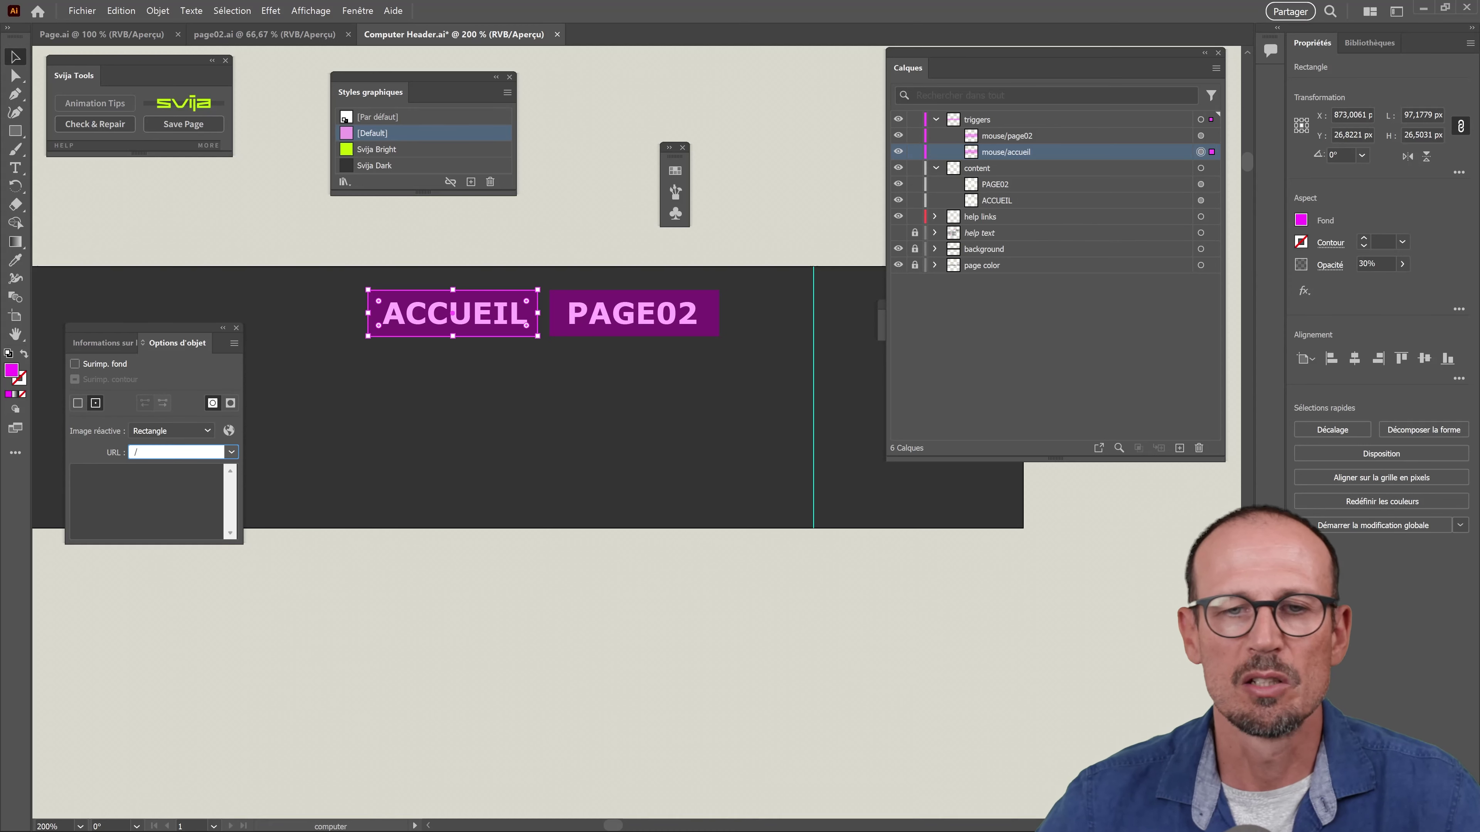
Give the PAGE02 trigger rectangle a Rectangle image map linking to /page02
{"action": "left_click", "coordinate": [561, 334]}
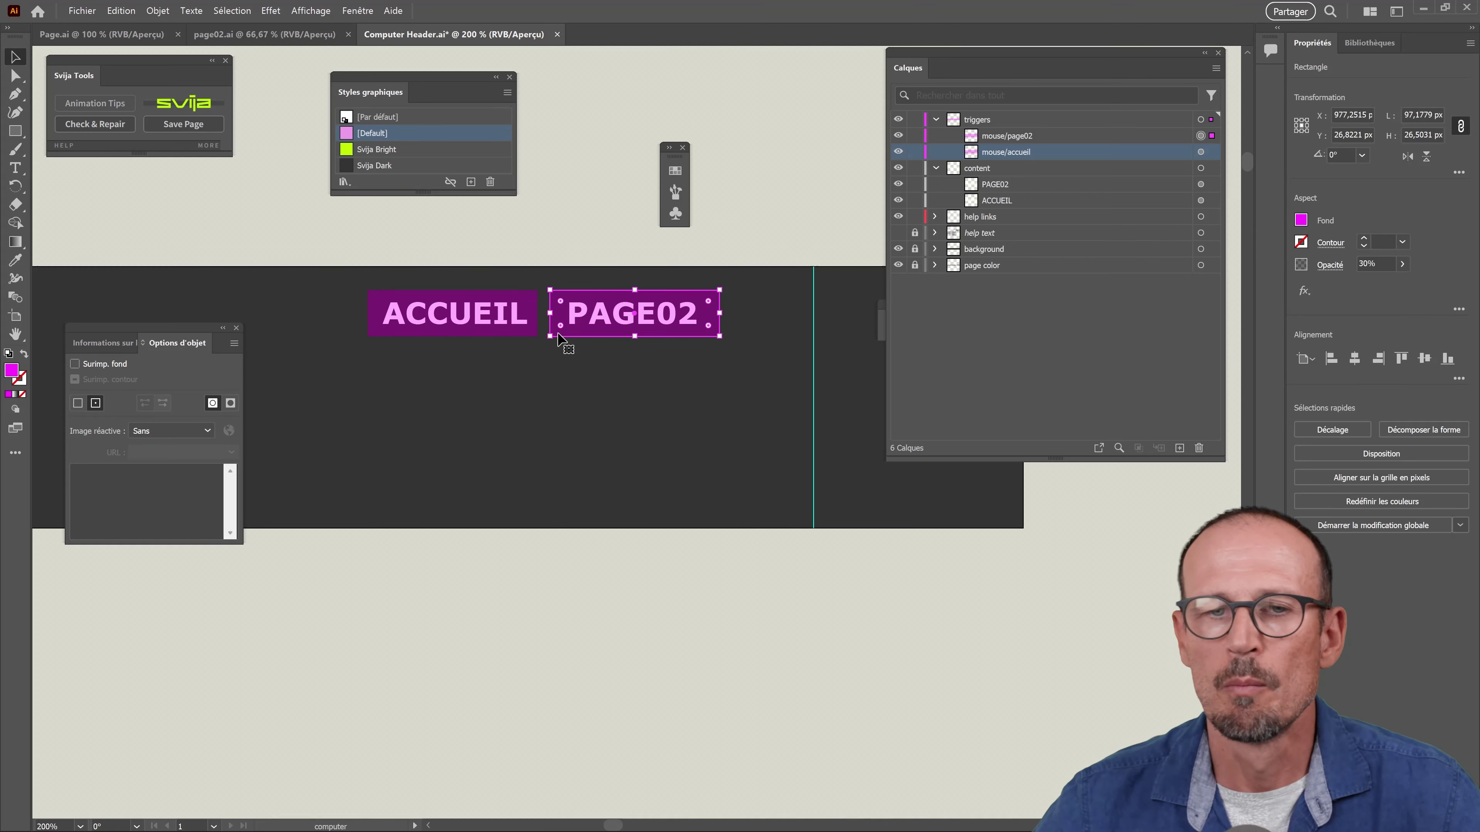
{"action": "left_click", "coordinate": [207, 431]}
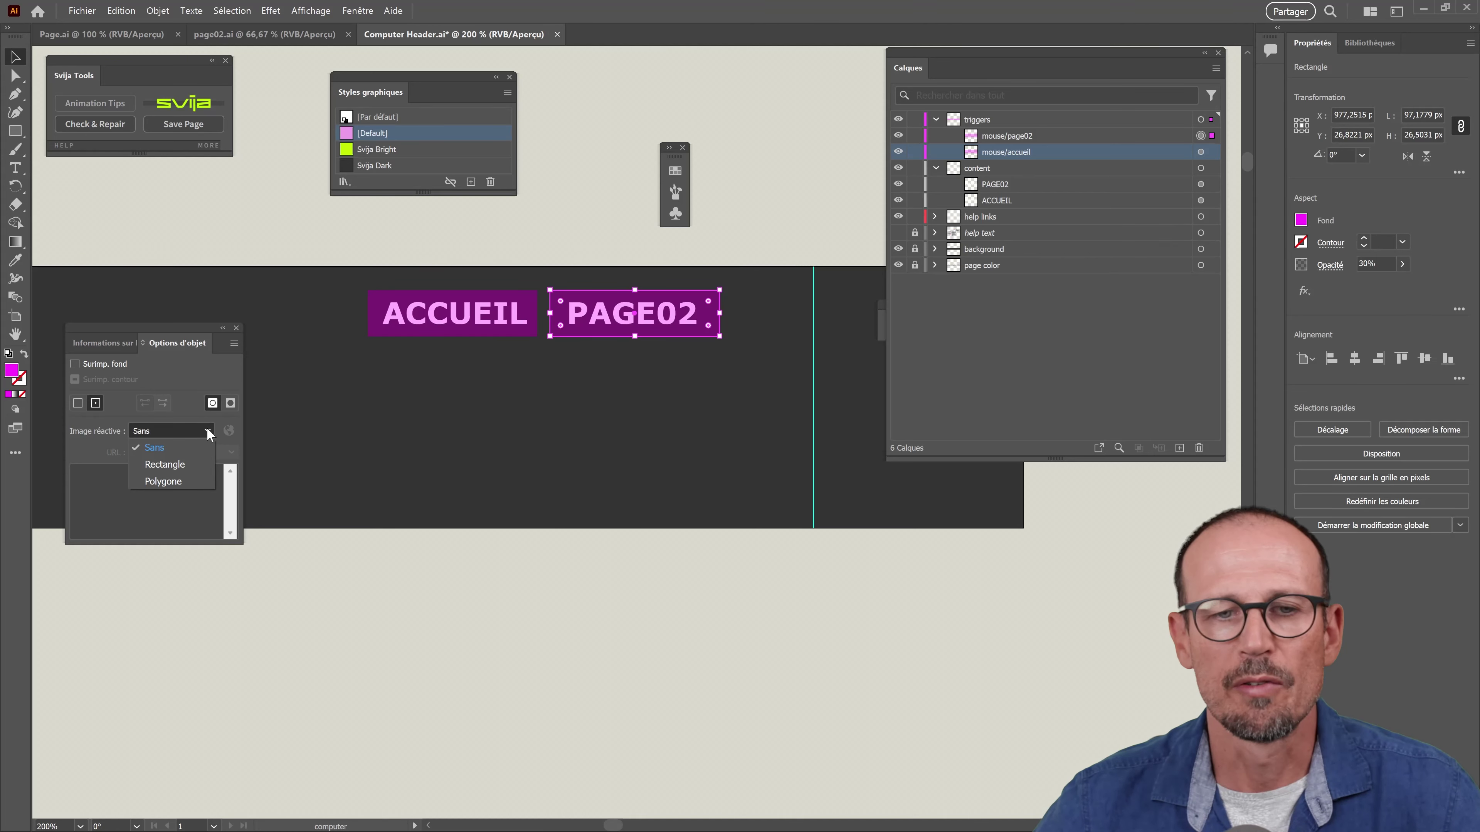
{"action": "left_click", "coordinate": [172, 466]}
{"action": "left_click", "coordinate": [169, 450]}
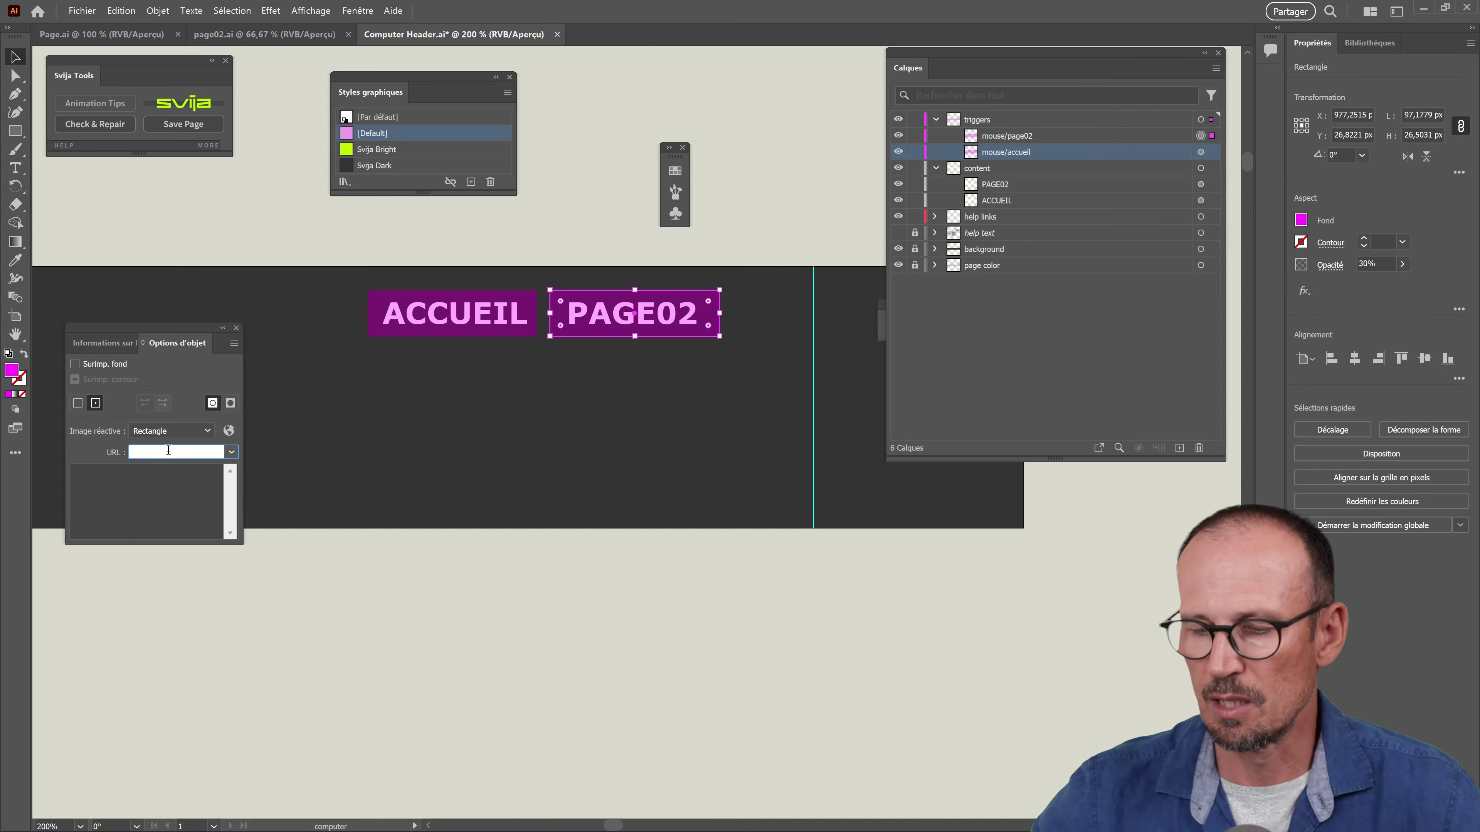
{"action": "type", "text": "/"}
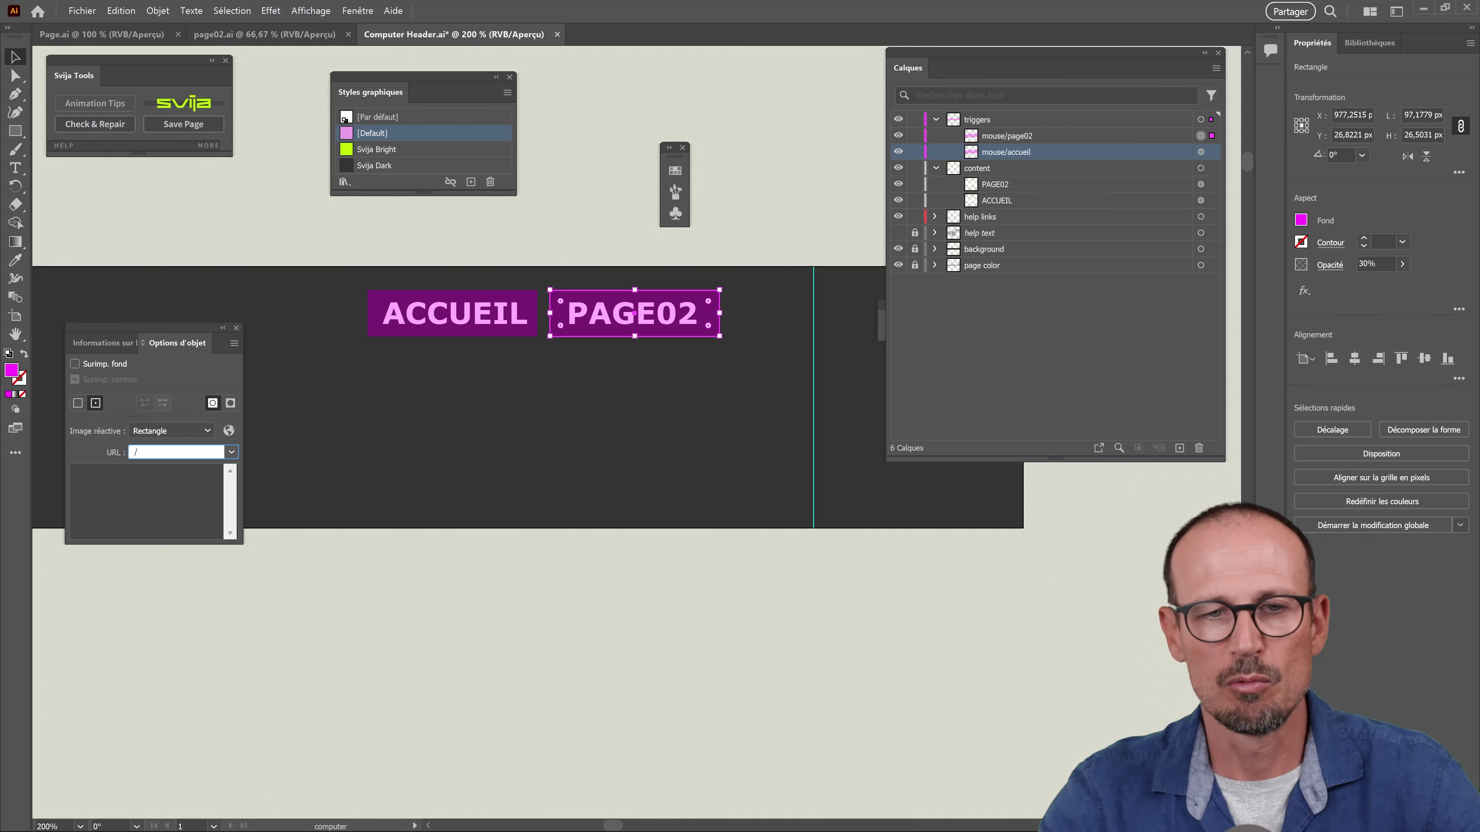
{"action": "type", "text": "pa"}
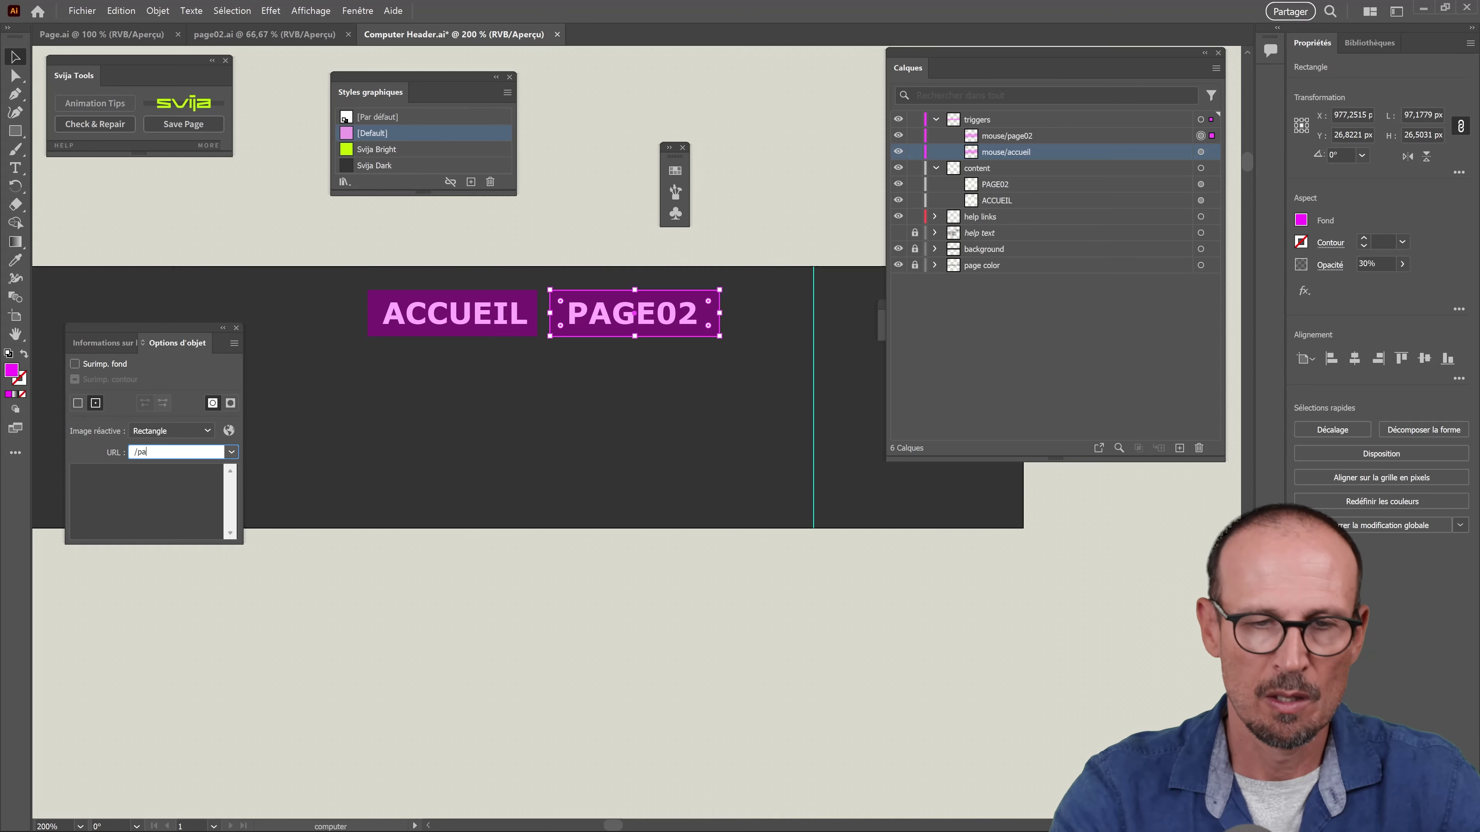
{"action": "type", "text": "ge02"}
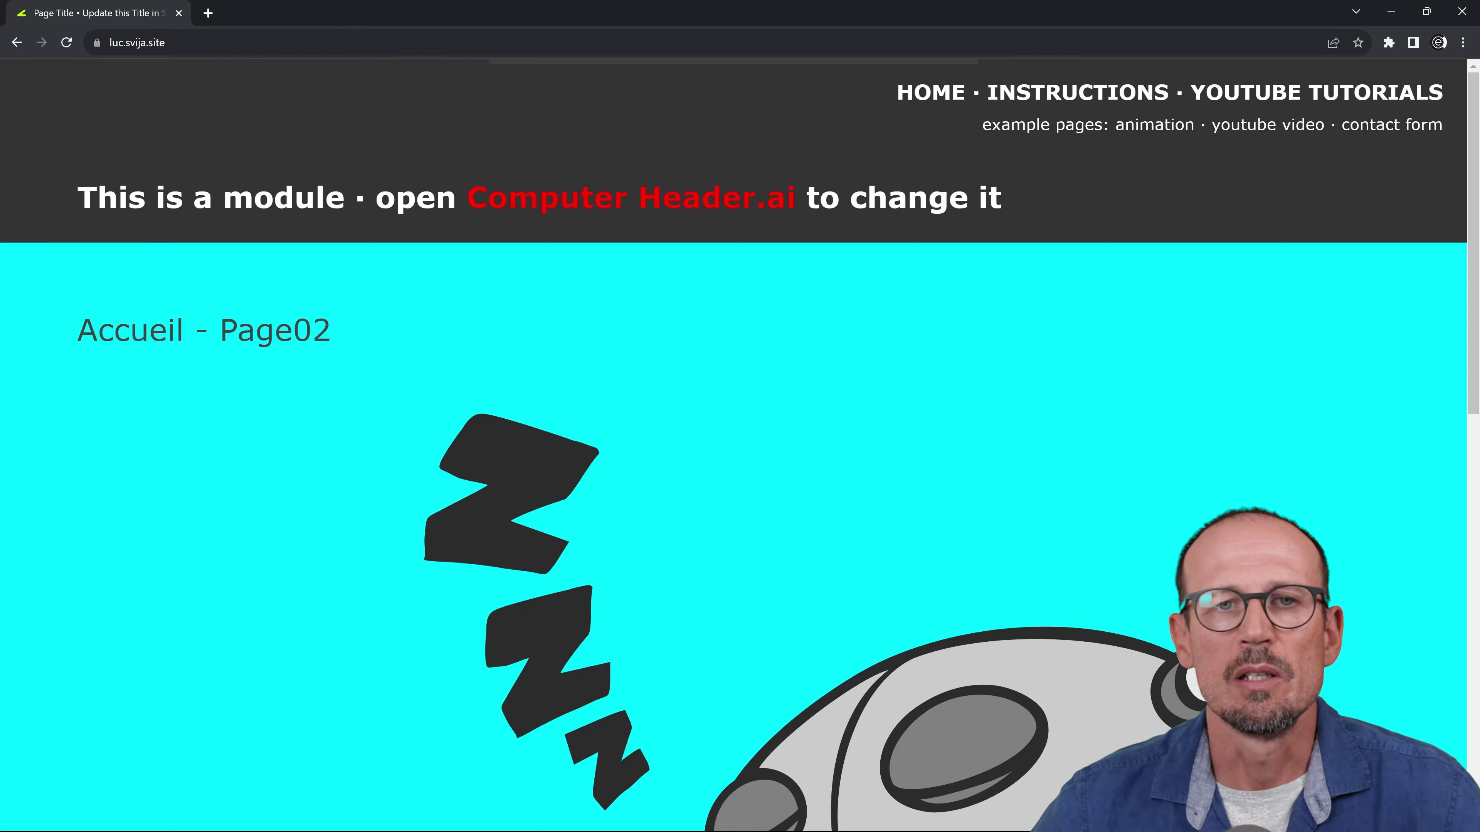
Load the site's /c cloud admin address in Chrome and open its 2.2 · Pages list
{"action": "key", "text": "ctrl+l"}
{"action": "key", "text": "End"}
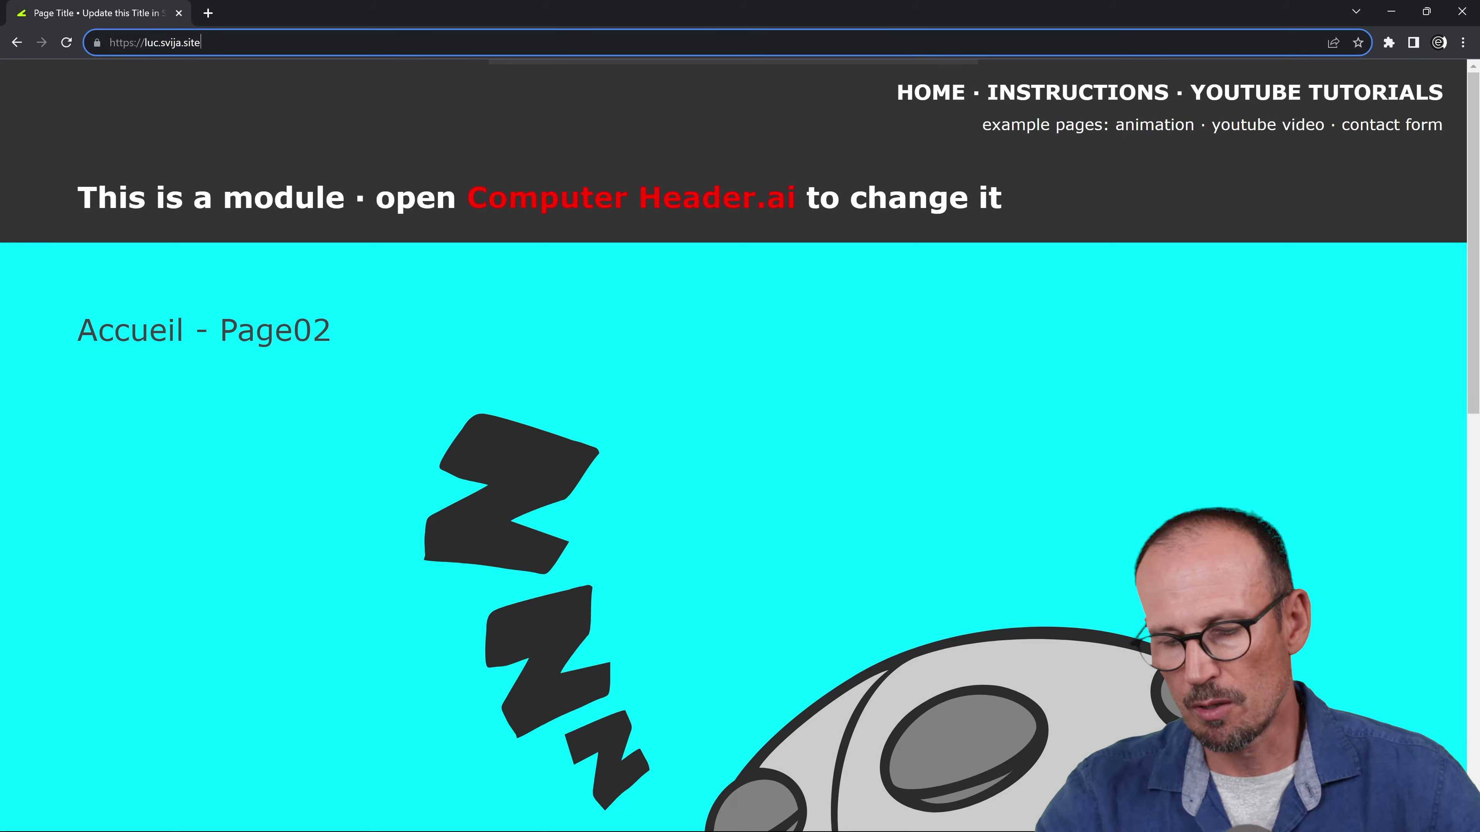
{"action": "type", "text": "/c"}
{"action": "key", "text": "Return"}
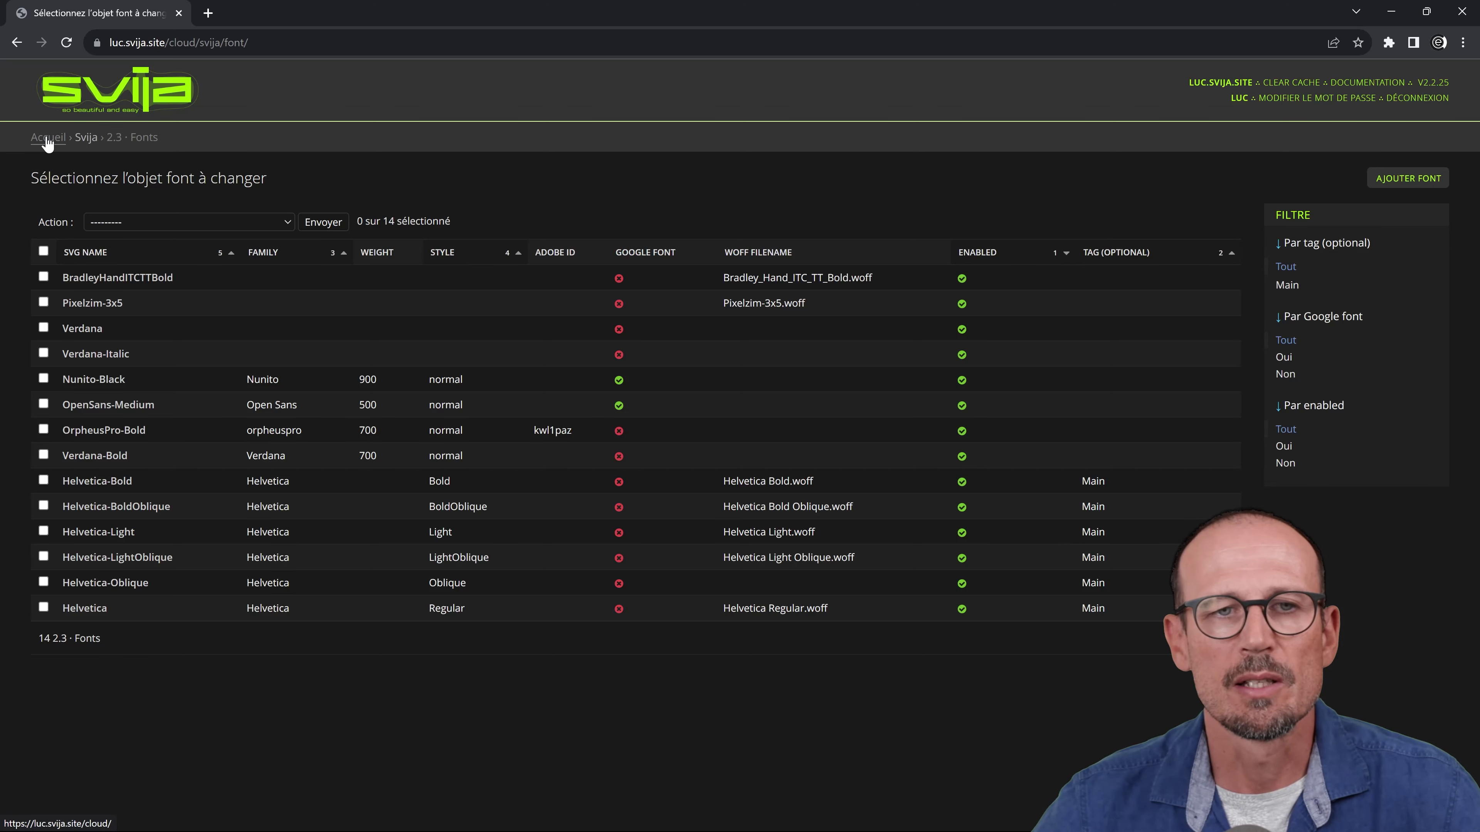
{"action": "left_click", "coordinate": [47, 140]}
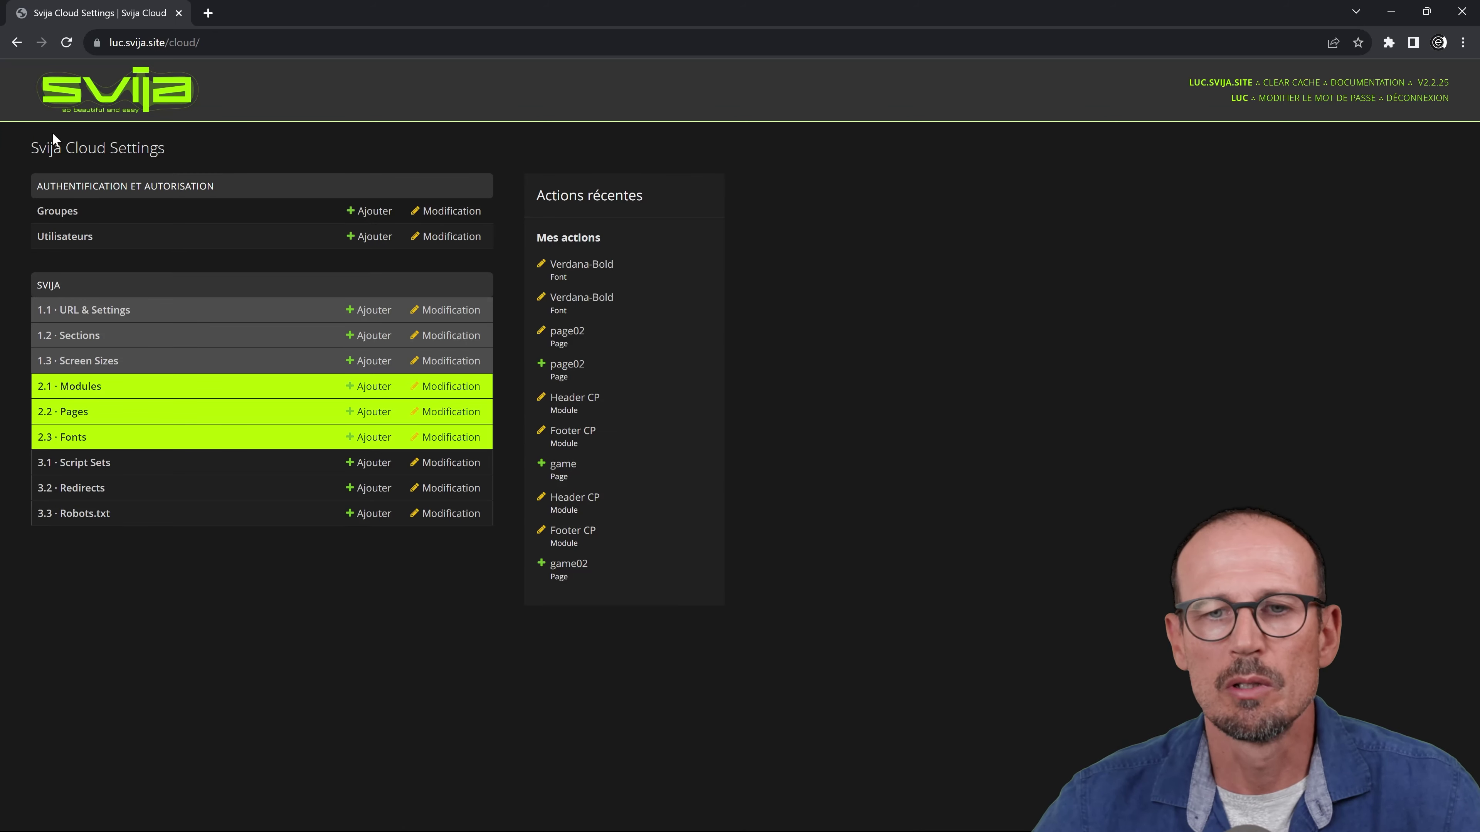
{"action": "left_click", "coordinate": [75, 414]}
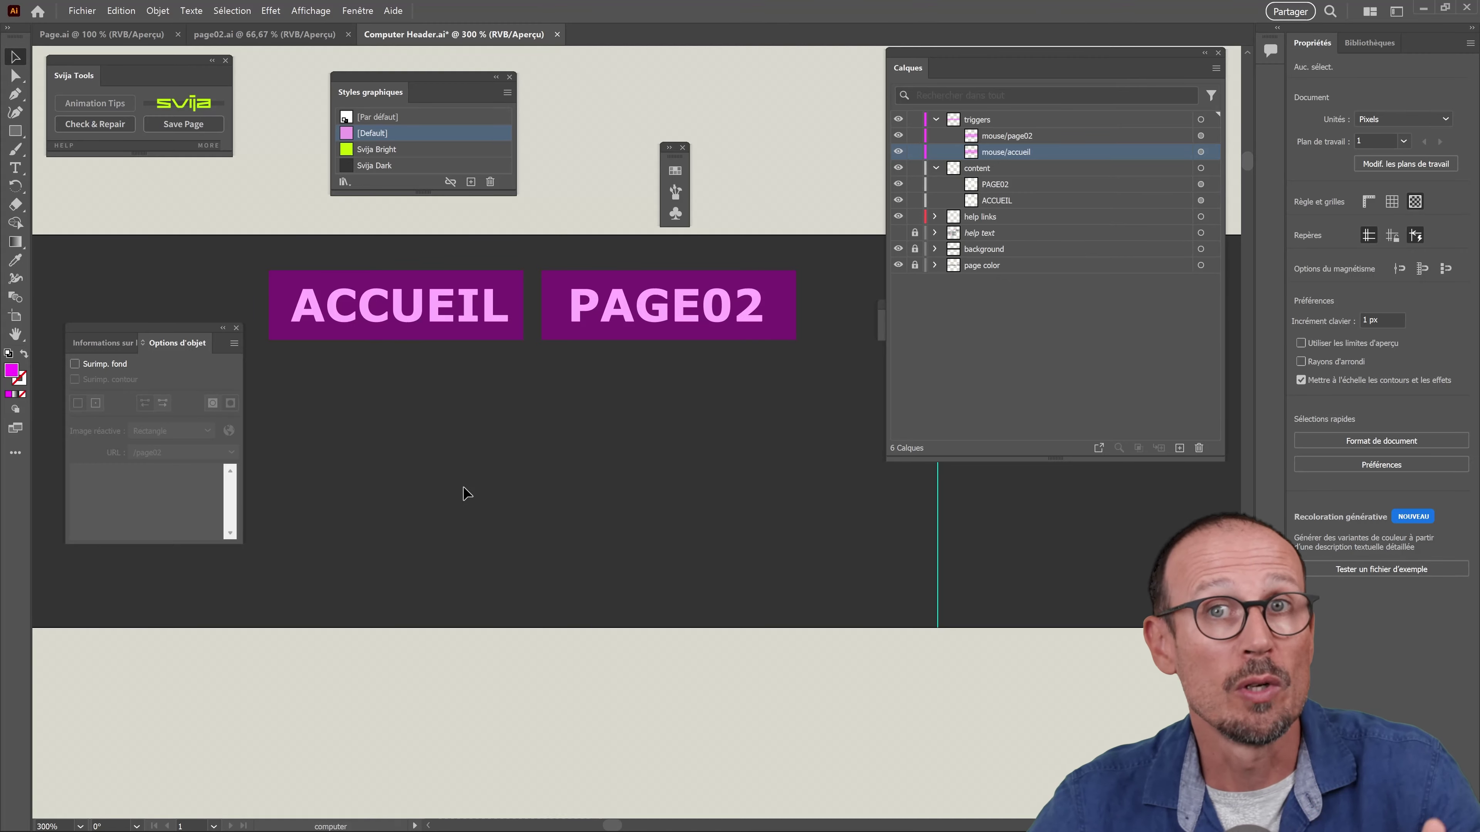
Draw a light pink bar, about 82.78 × 2.58 px, under ACCUEIL in the content layer
{"action": "key", "text": "m"}
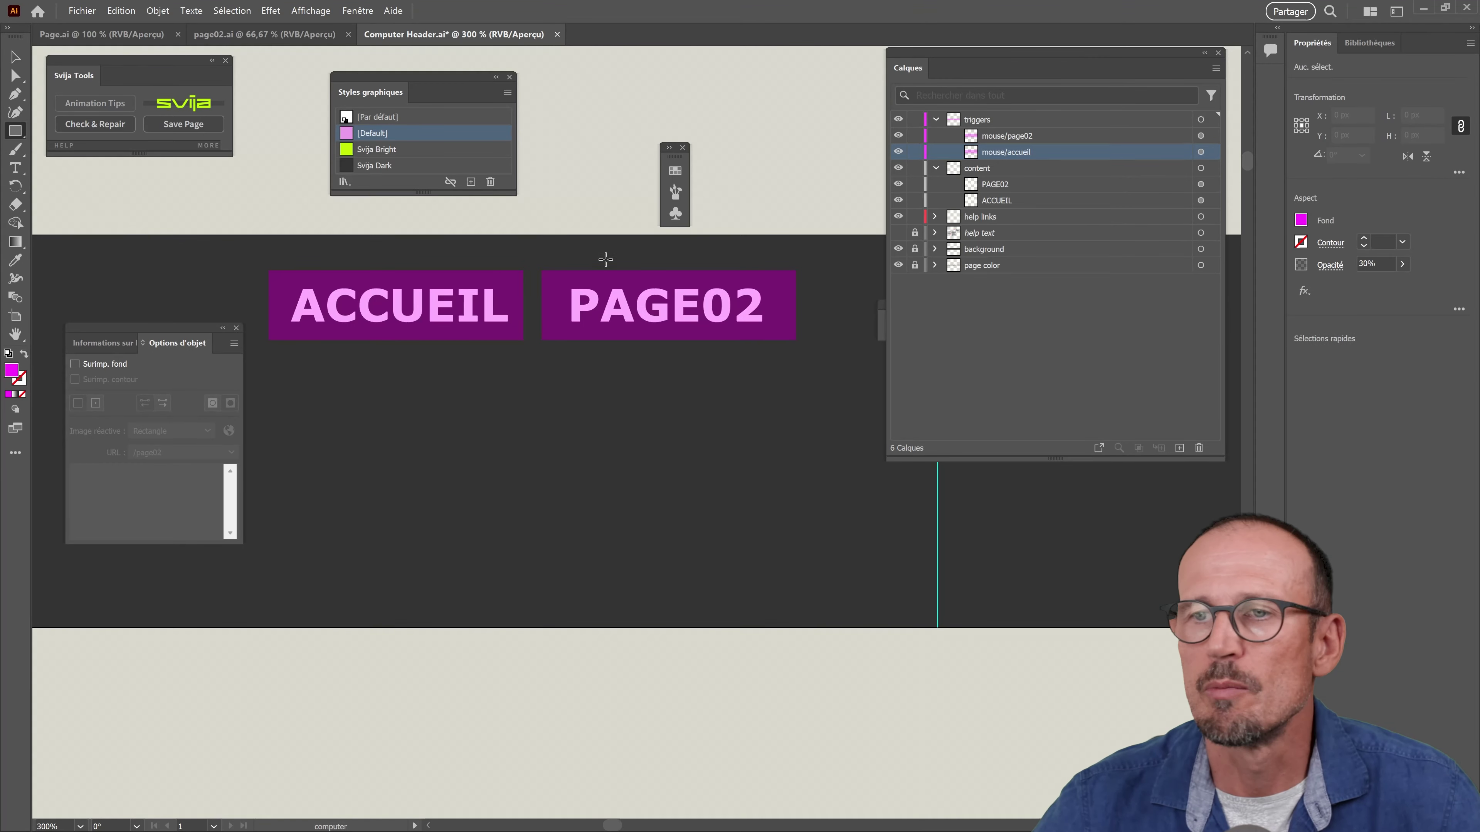
{"action": "left_click", "coordinate": [1019, 171]}
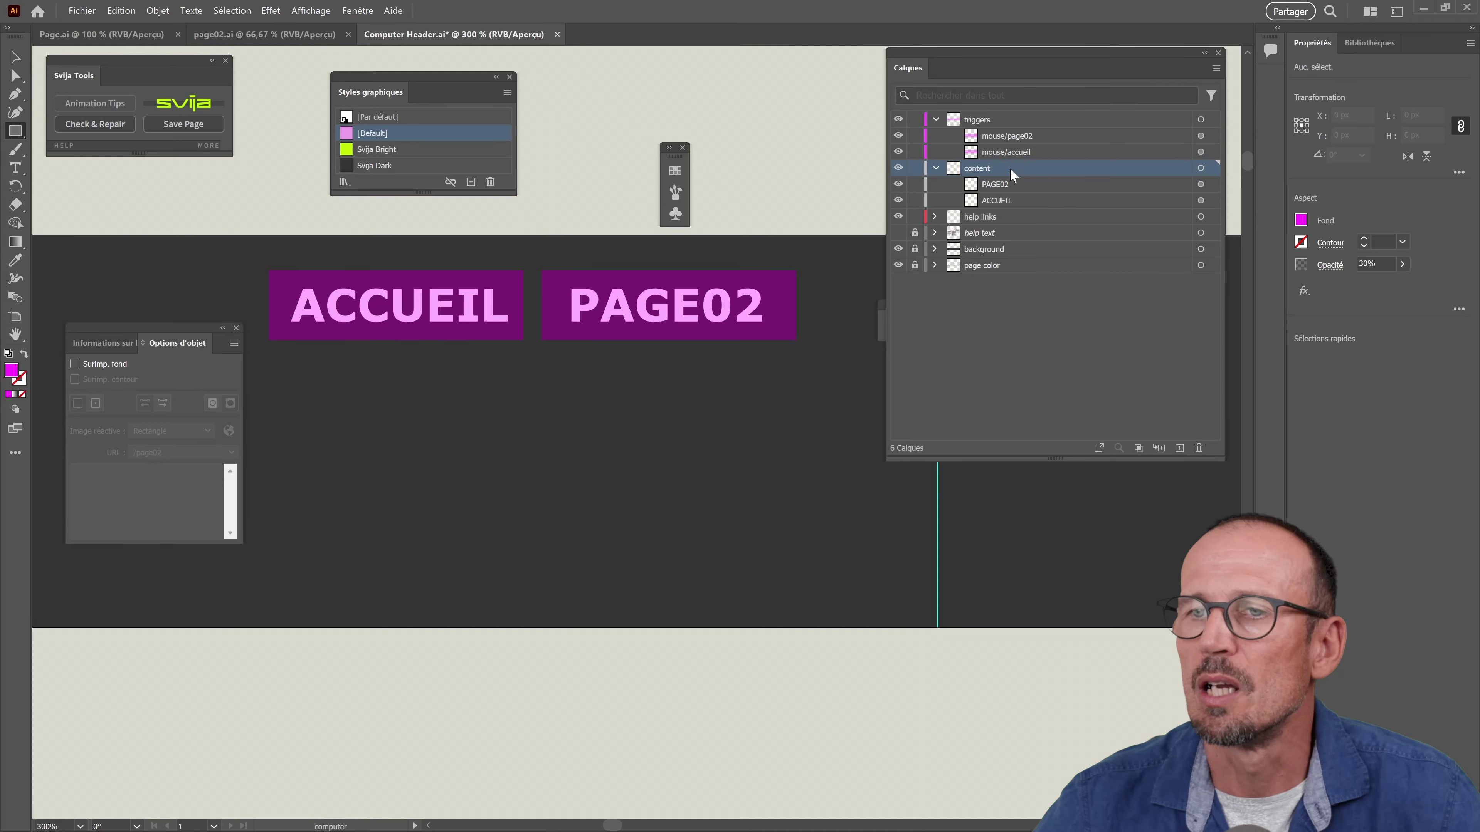
{"action": "left_click", "coordinate": [675, 172]}
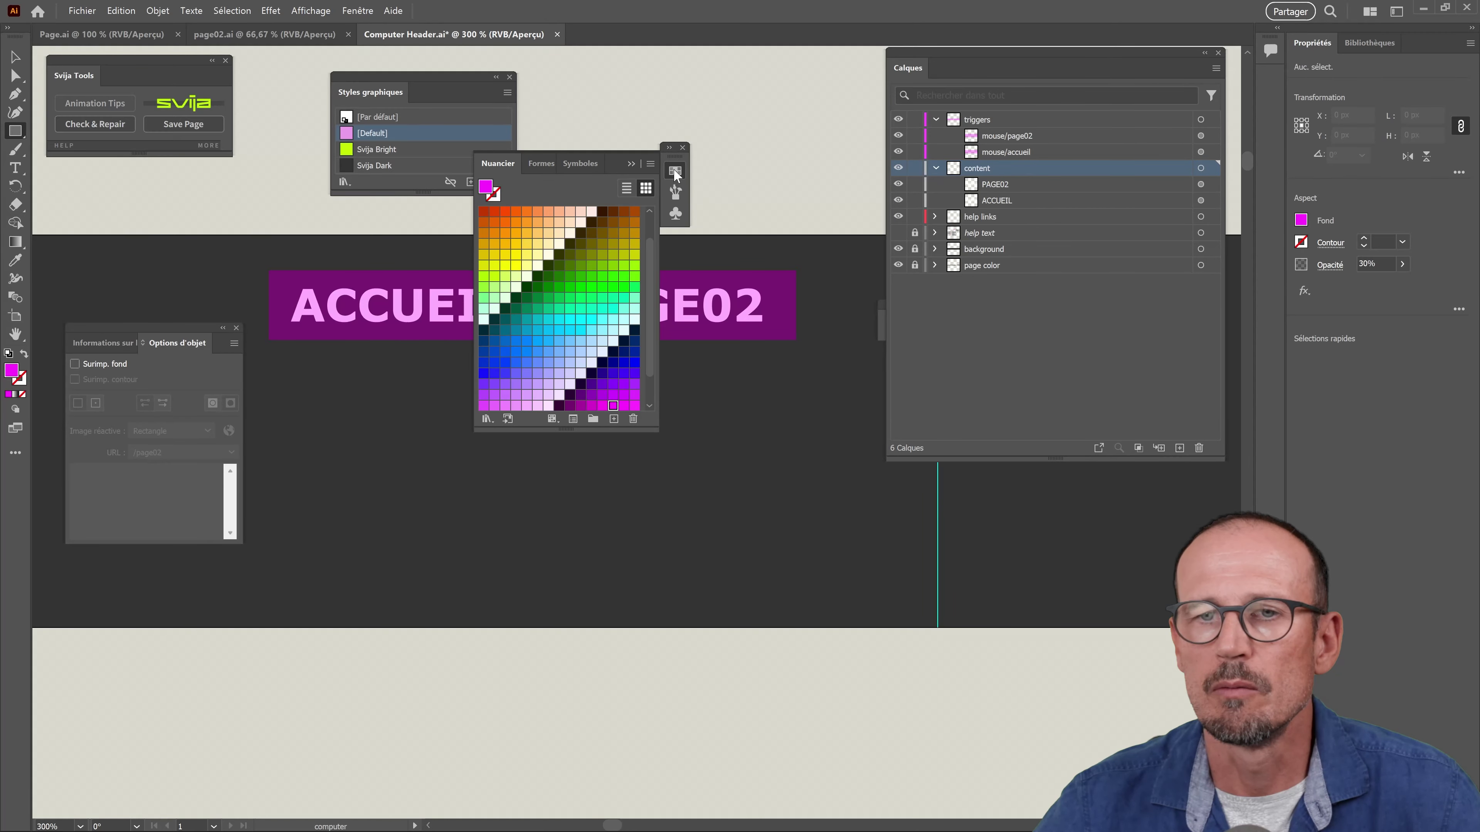
{"action": "left_click", "coordinate": [591, 213]}
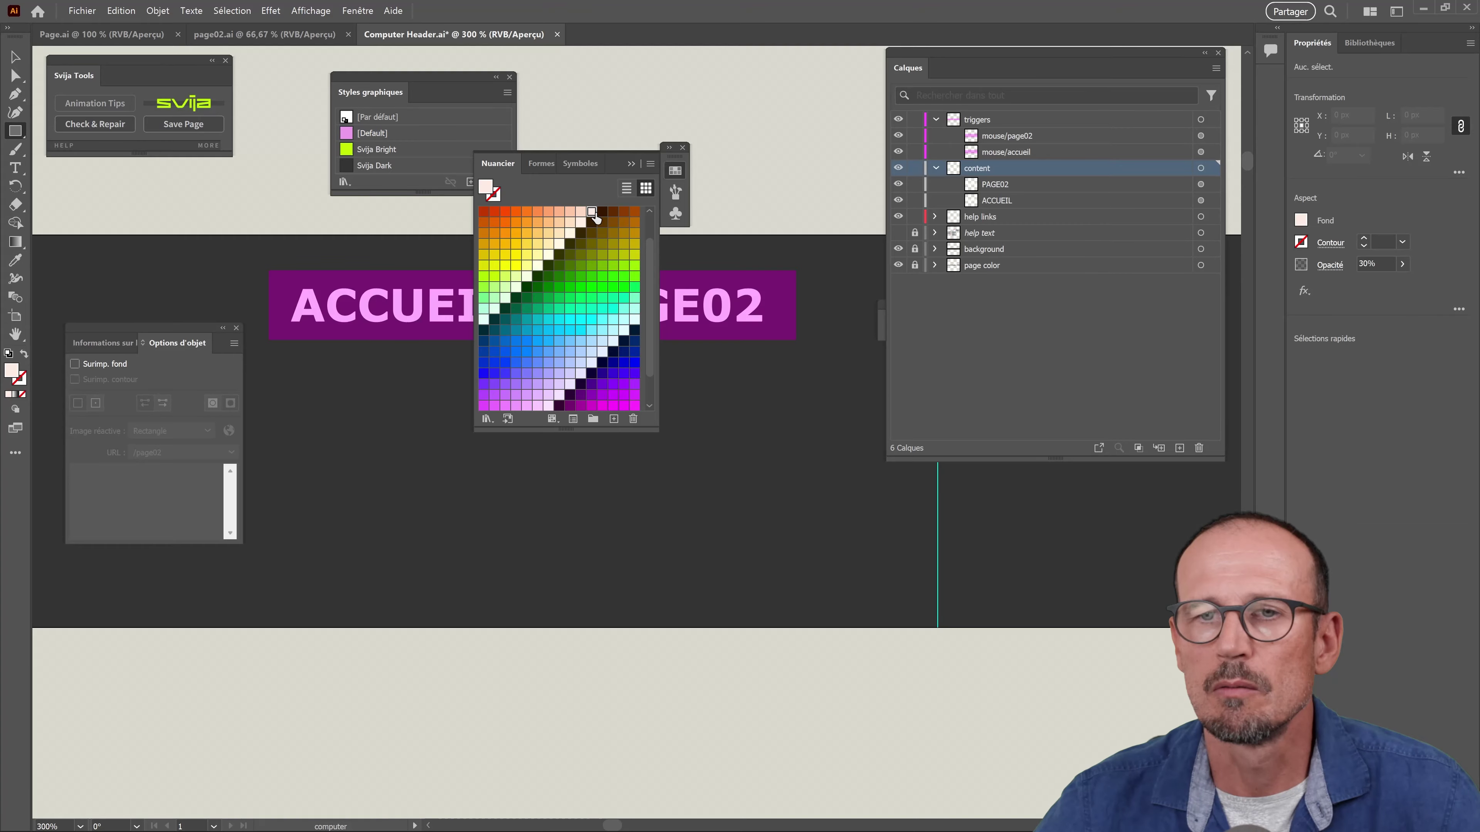
{"action": "left_click", "coordinate": [630, 163]}
{"action": "left_click_drag", "start_coordinate": [295, 334], "coordinate": [506, 340]}
Stretch the ACCUEIL and PAGE02 trigger rectangles down over the underline area, then view at 400%
{"action": "key", "text": "ctrl+plus"}
{"action": "key", "text": "ctrl+plus"}
{"action": "key", "text": "ctrl+plus"}
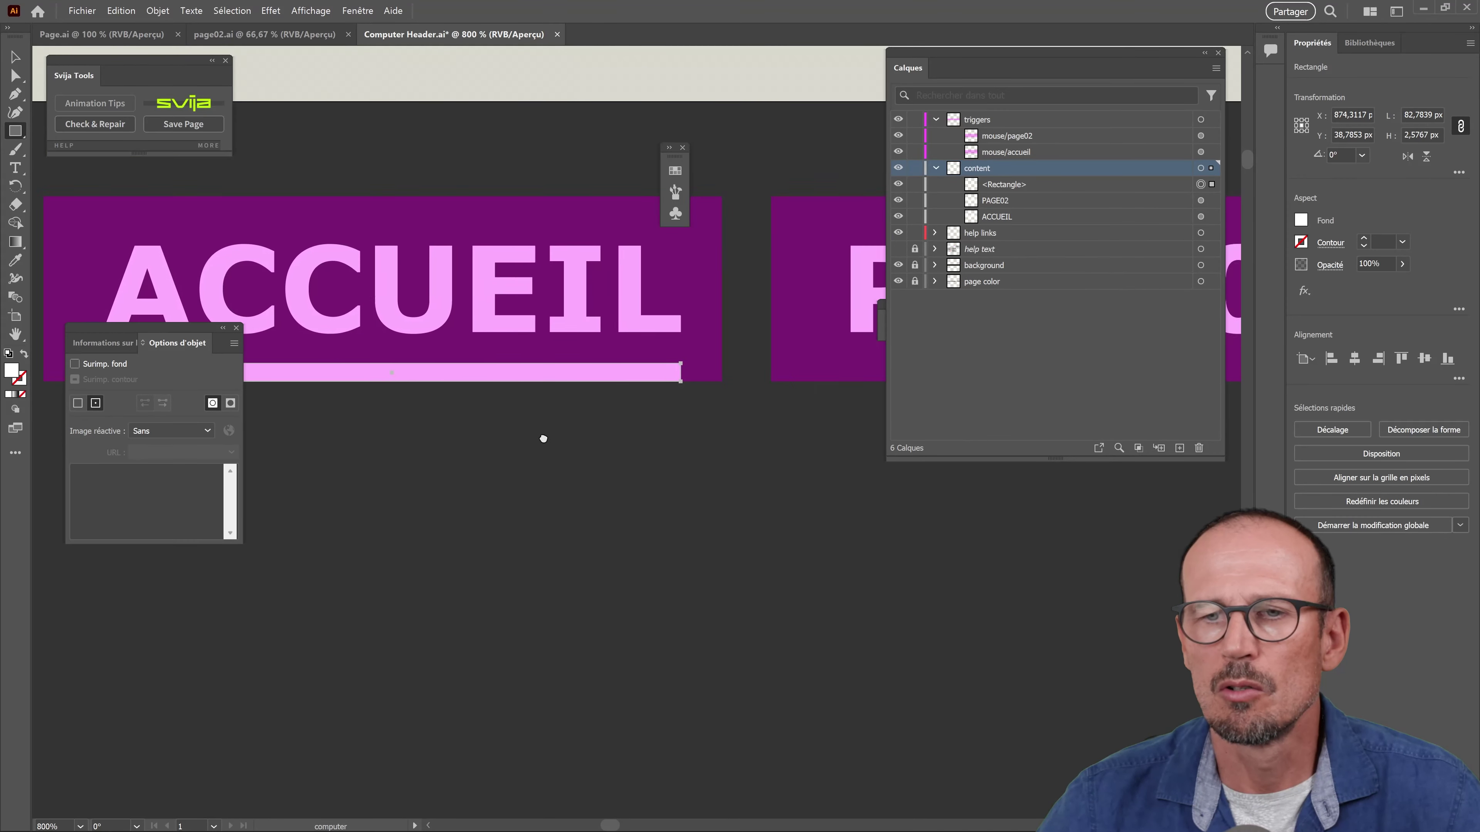
{"action": "key", "text": "ctrl+minus"}
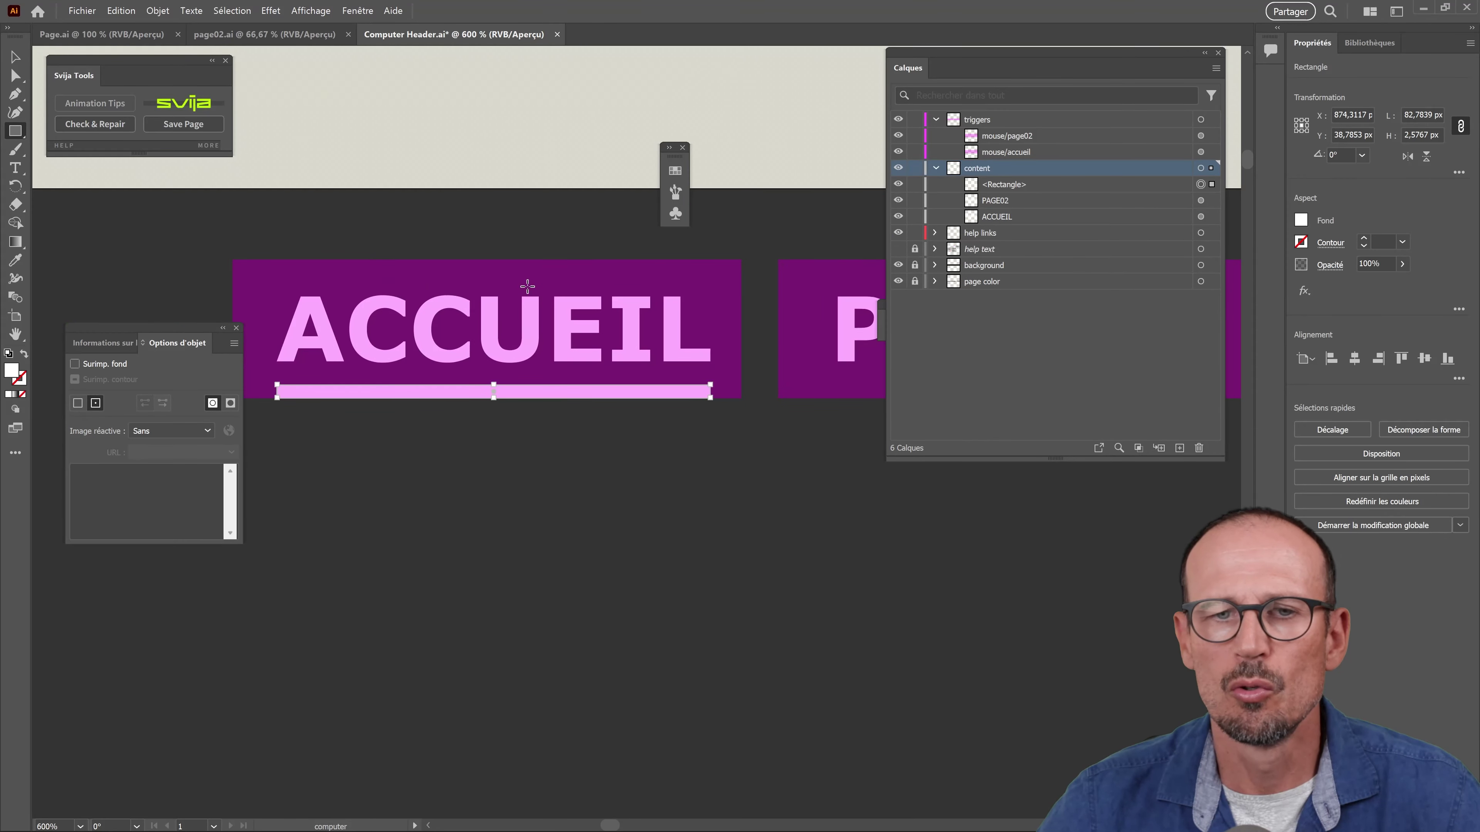
{"action": "key", "text": "v"}
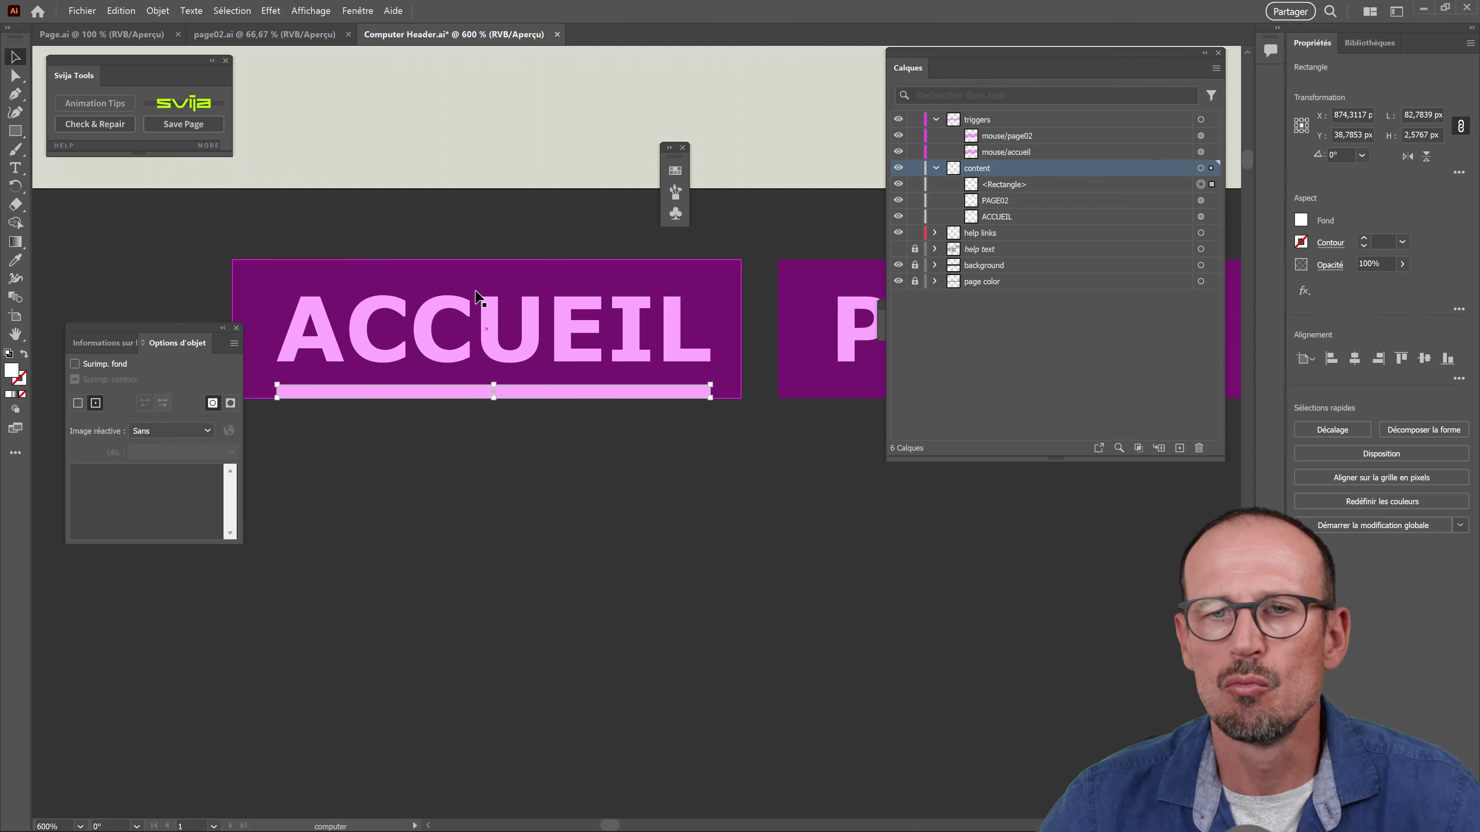
{"action": "left_click", "coordinate": [485, 373]}
{"action": "left_click_drag", "start_coordinate": [487, 403], "coordinate": [487, 409]}
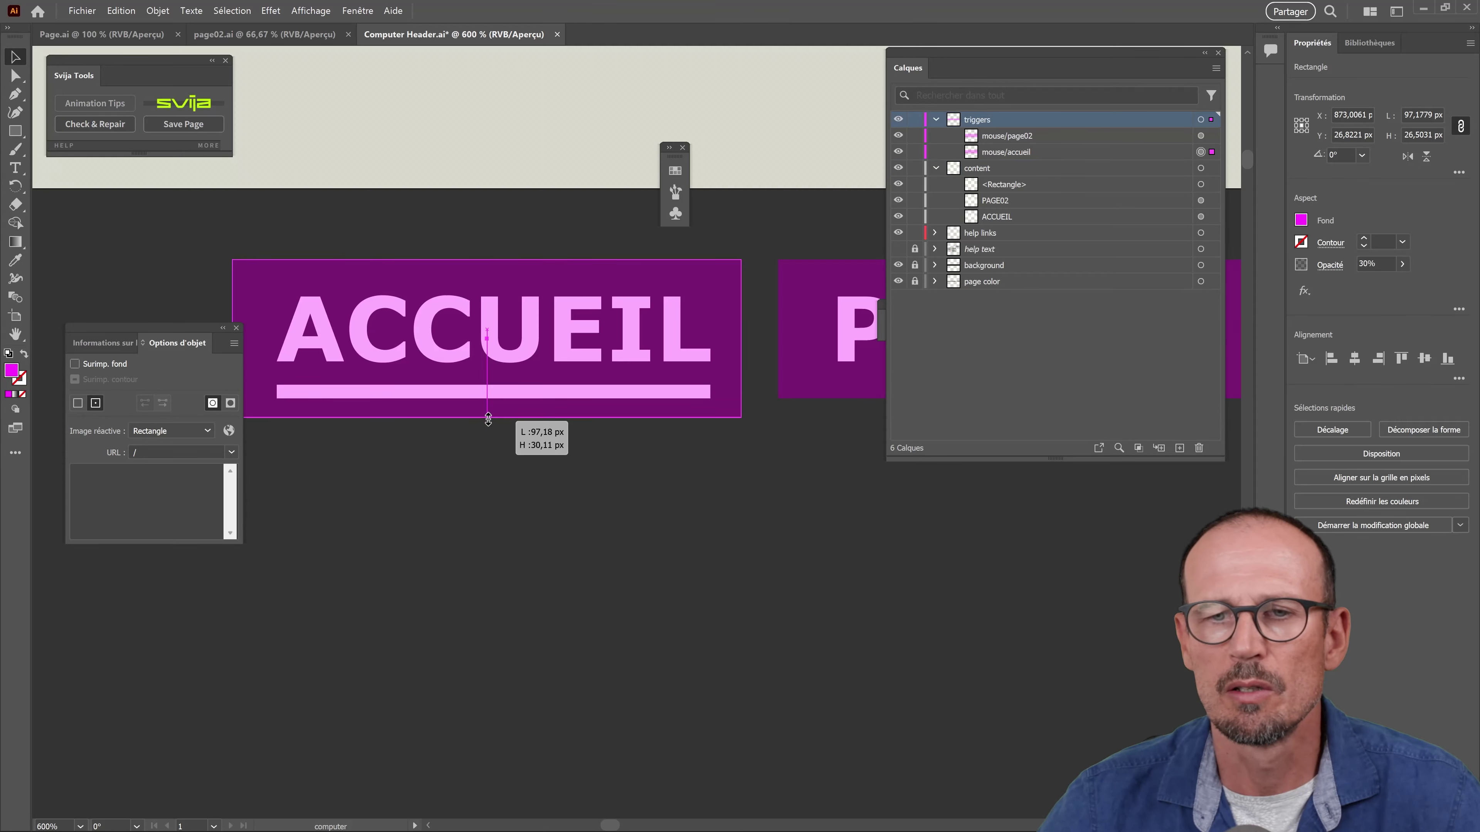
{"action": "scroll", "coordinate": [614, 495], "scroll_direction": "right", "scroll_amount": 3}
{"action": "left_click", "coordinate": [744, 382]}
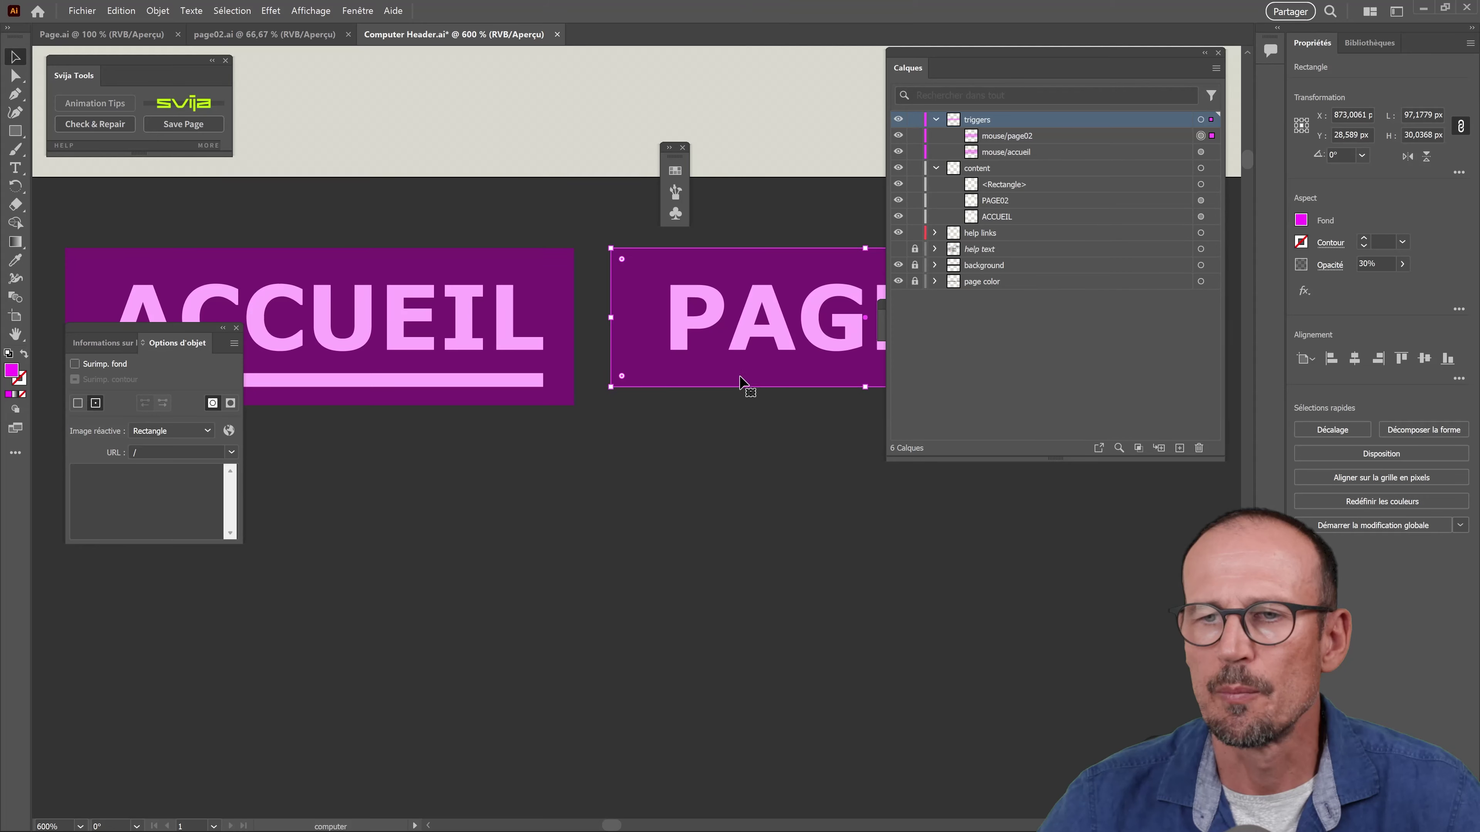
{"action": "scroll", "coordinate": [733, 440], "scroll_direction": "right", "scroll_amount": 3}
{"action": "left_click_drag", "start_coordinate": [797, 396], "coordinate": [797, 409]}
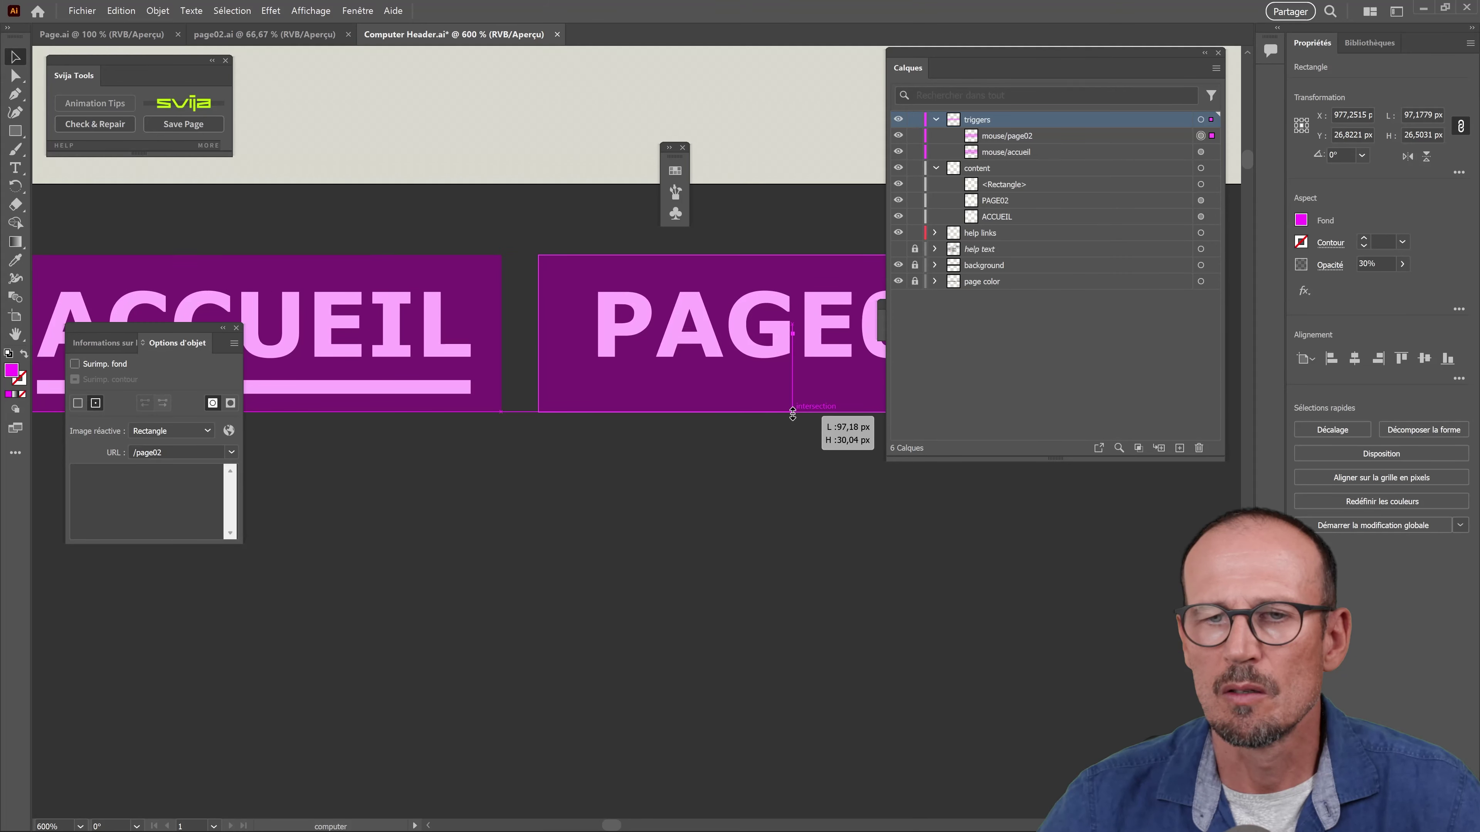
{"action": "left_click", "coordinate": [488, 473]}
{"action": "key", "text": "ctrl+minus"}
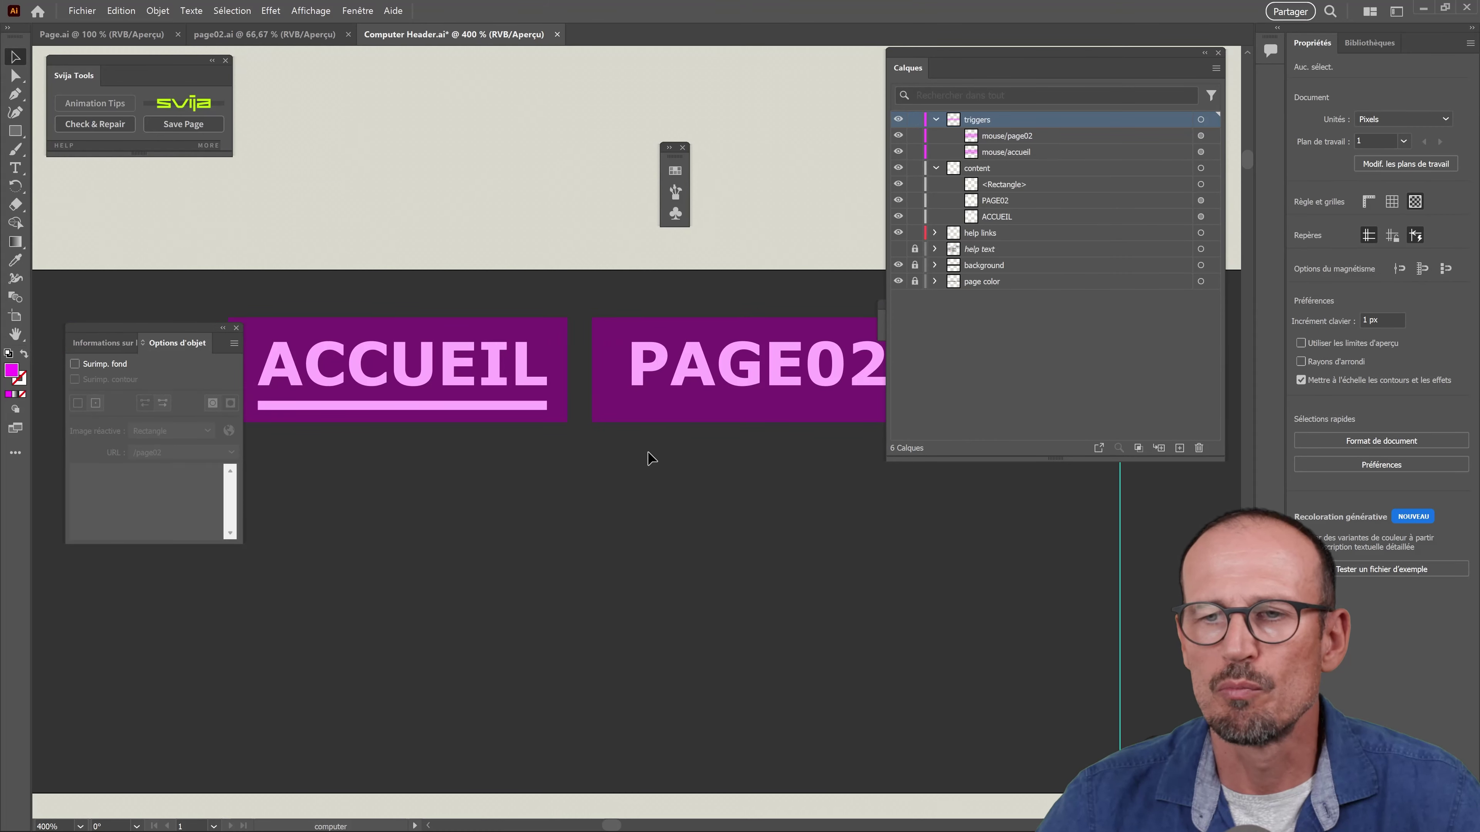
{"action": "left_click_drag", "start_coordinate": [651, 459], "coordinate": [553, 400]}
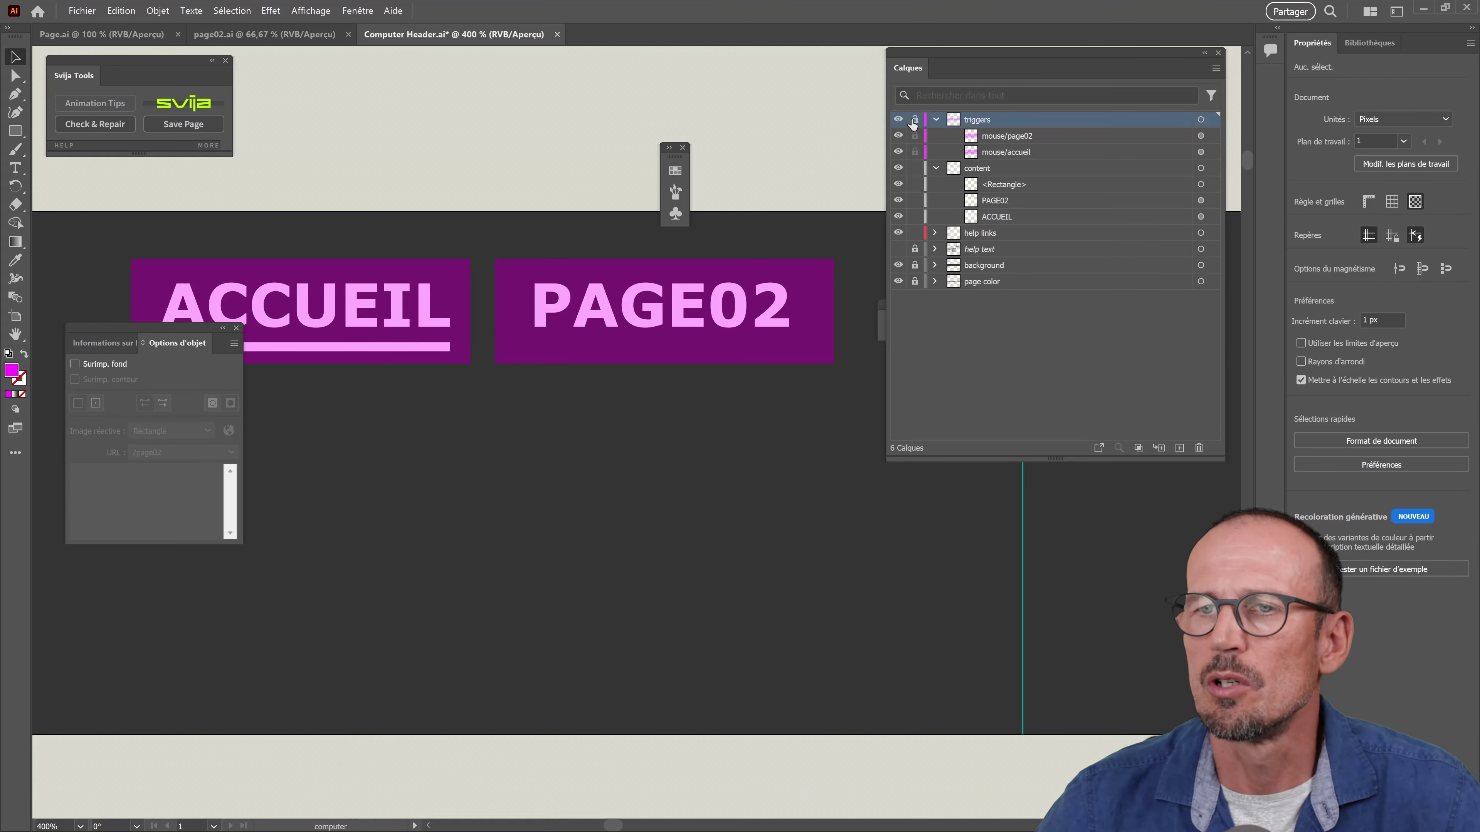
Duplicate the pink underline beneath PAGE02 and narrow the copy to about 72.8 px
{"action": "left_click", "coordinate": [399, 353]}
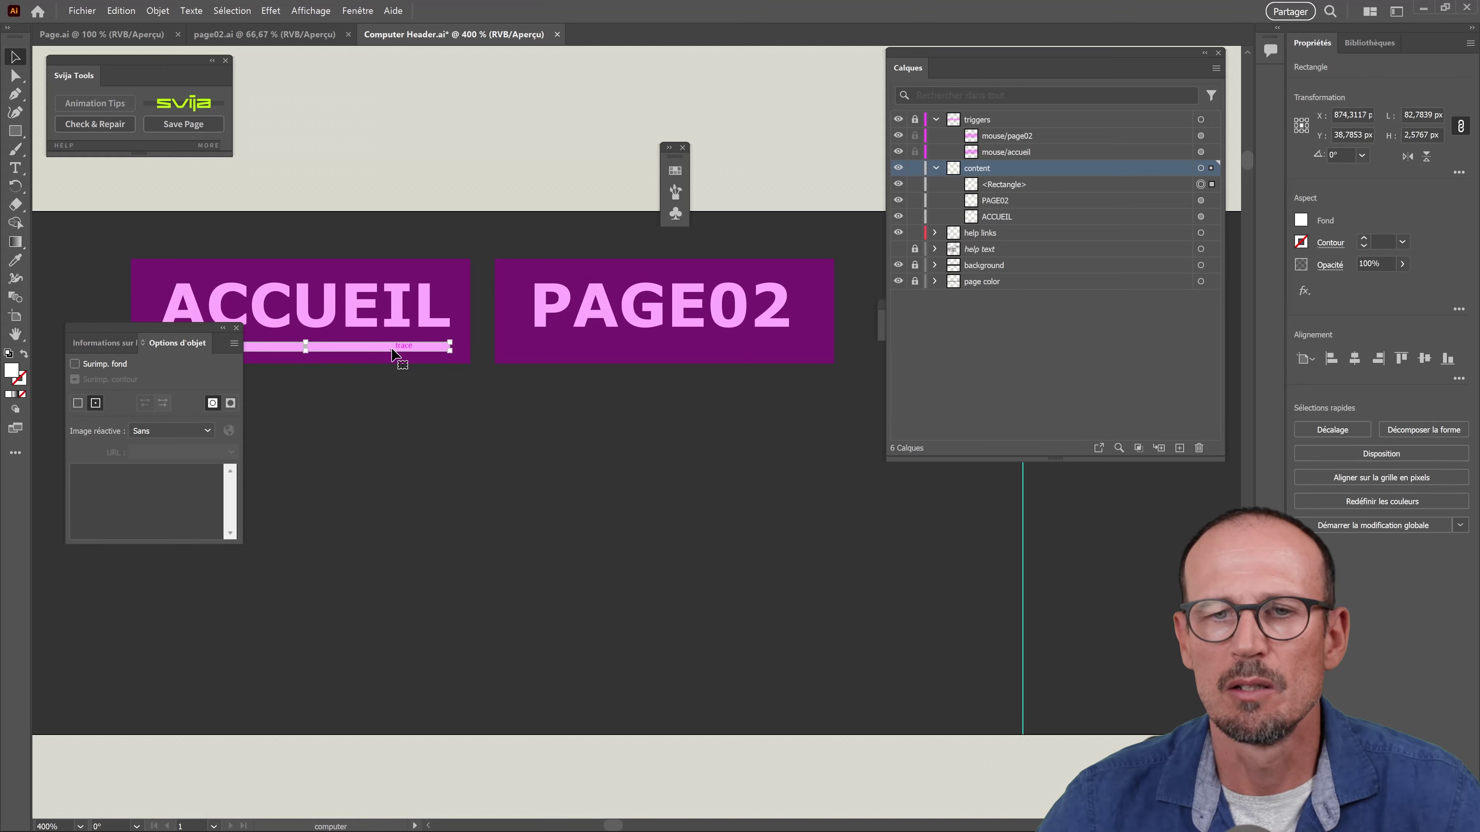
{"action": "mouse_move", "coordinate": [392, 349]}
{"action": "left_mouse_down"}
{"action": "mouse_move", "coordinate": [827, 355]}
{"action": "mouse_move", "coordinate": [790, 353]}
{"action": "left_mouse_up"}
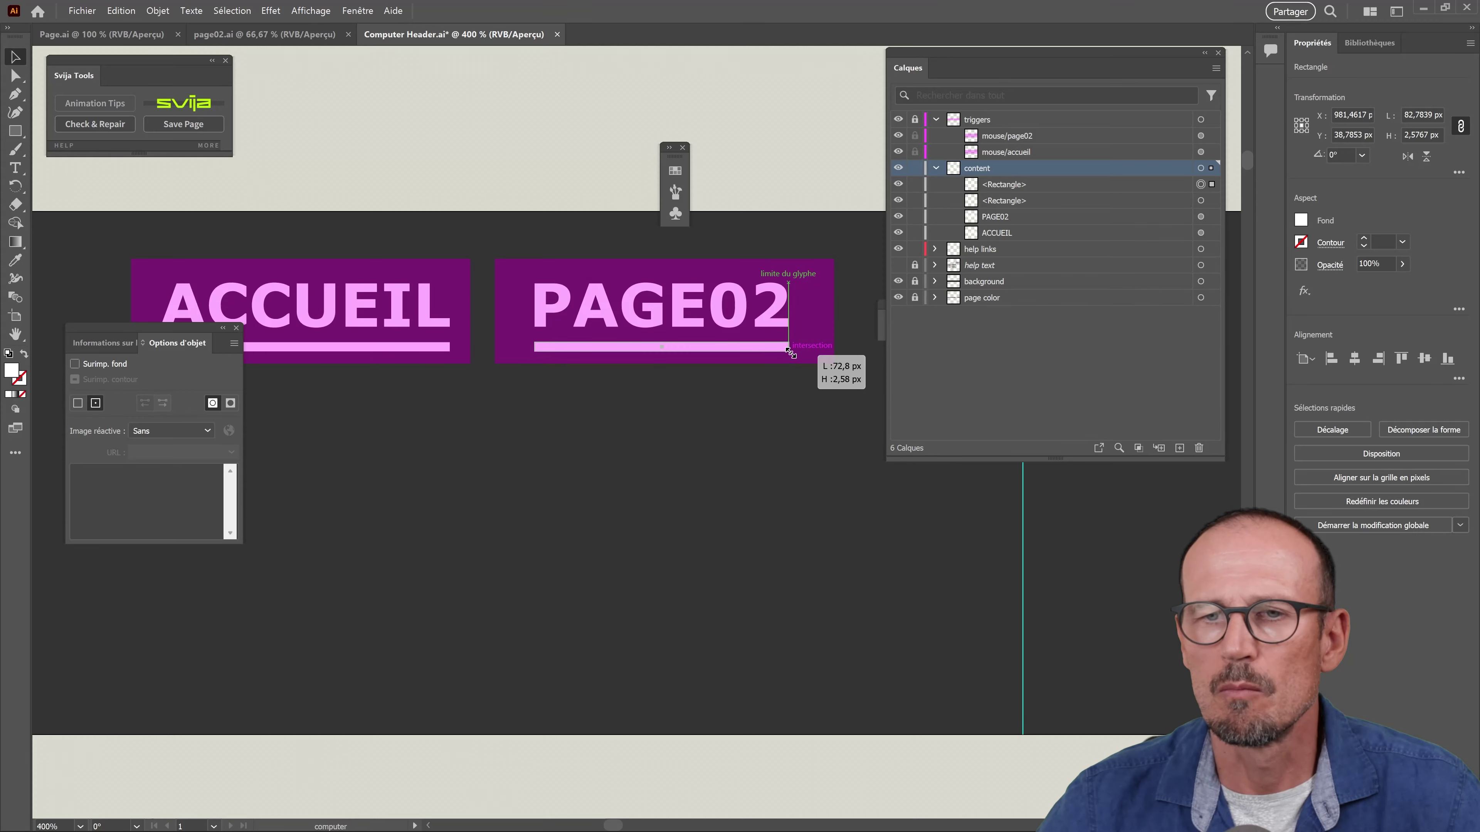
{"action": "left_click", "coordinate": [611, 397]}
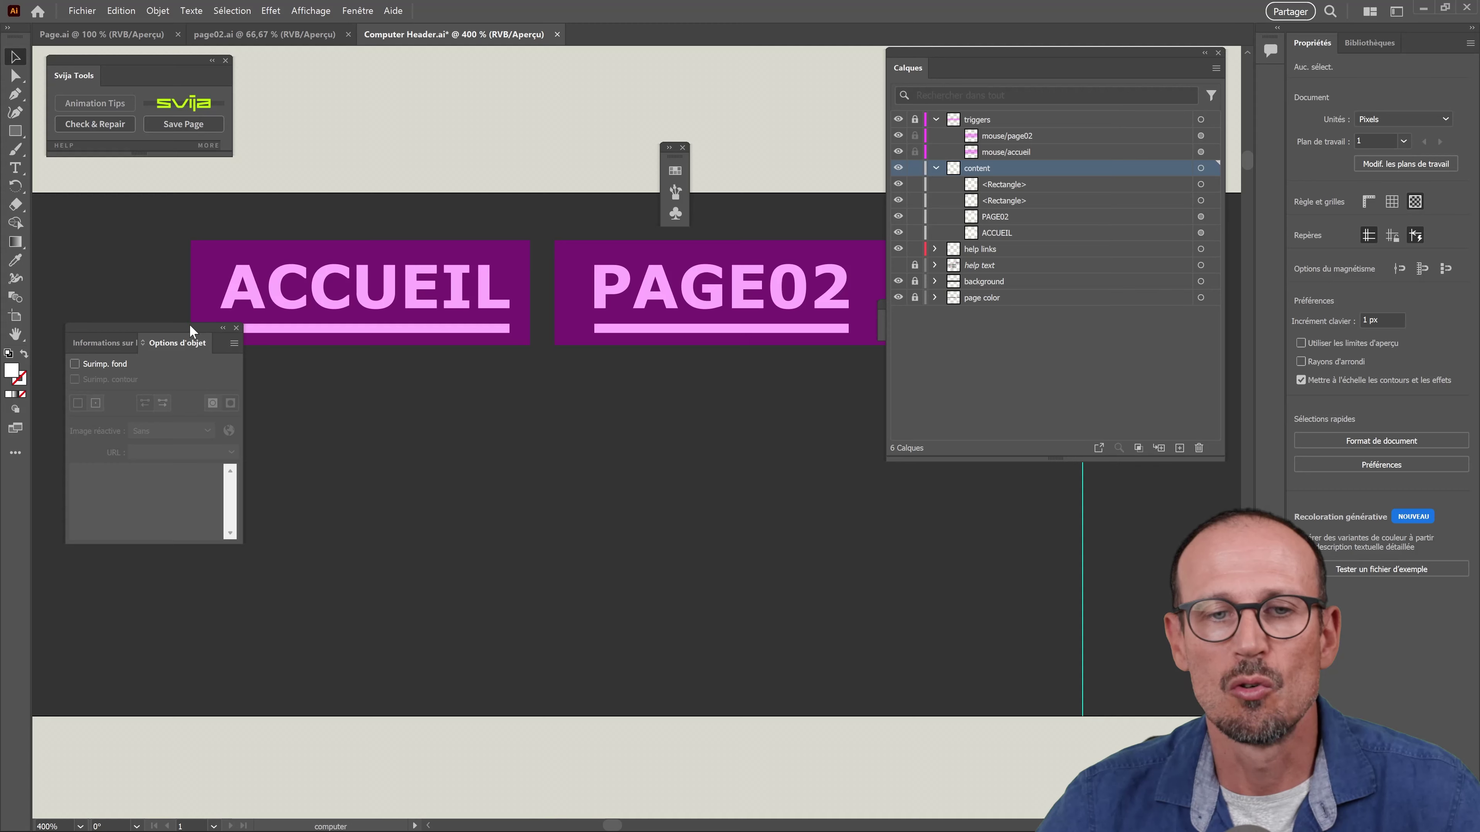
{"action": "left_click_drag", "start_coordinate": [192, 331], "coordinate": [214, 446]}
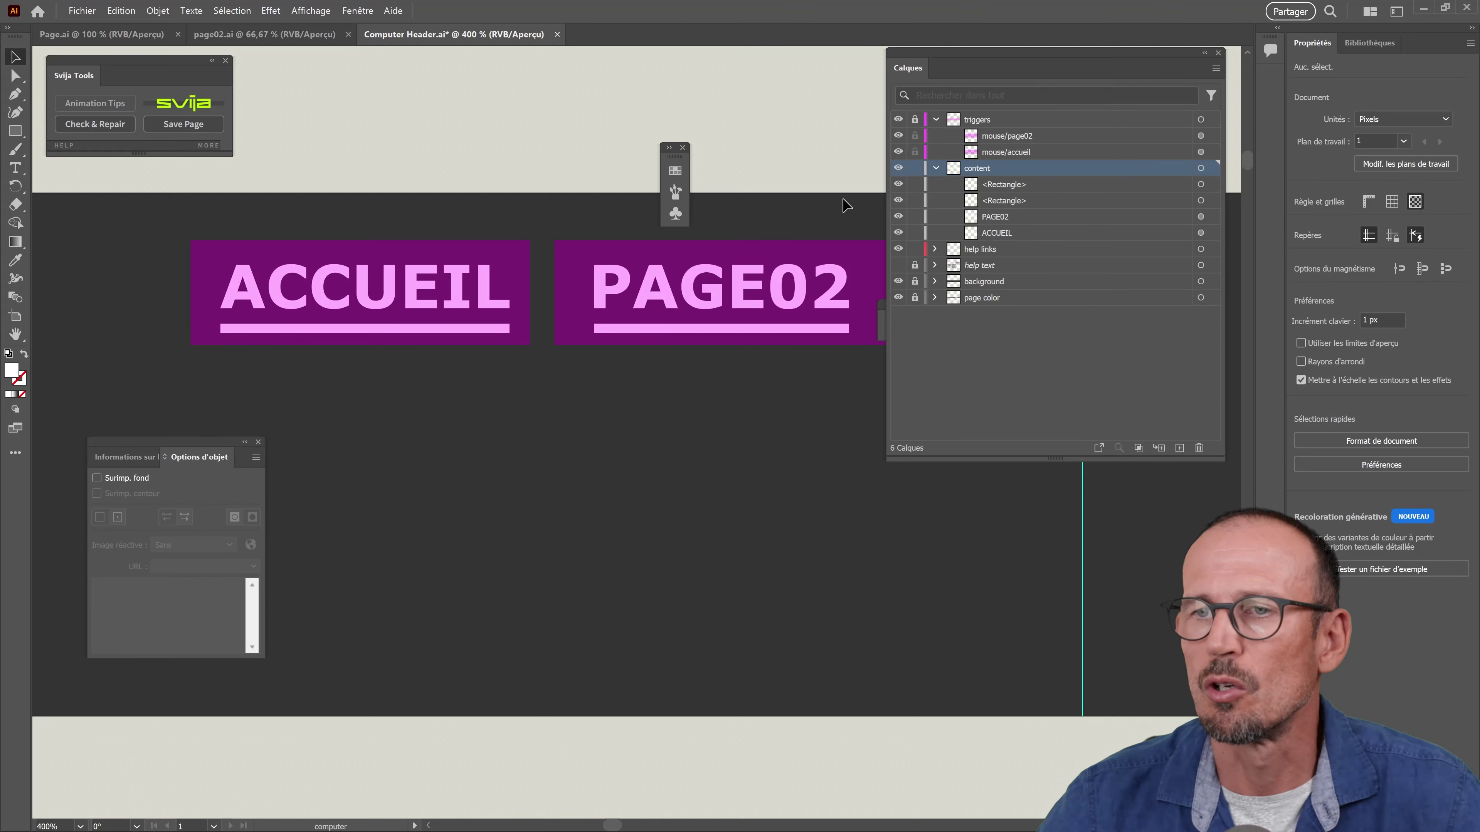
{"action": "left_click", "coordinate": [1201, 200]}
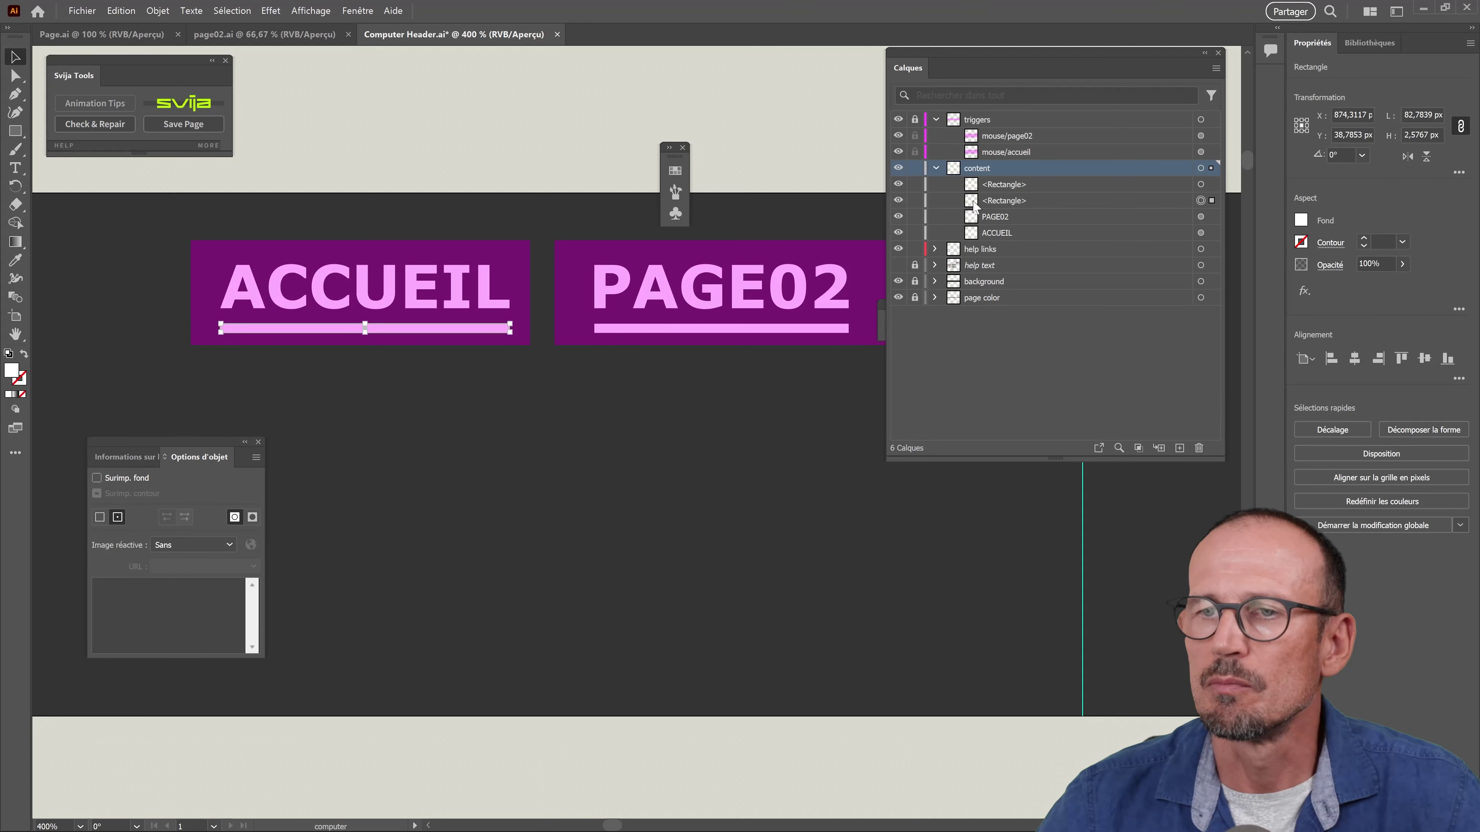
Rename the ACCUEIL underline <Rectangle> layer to ovaway/accueil/t100
{"action": "double_click", "coordinate": [974, 202]}
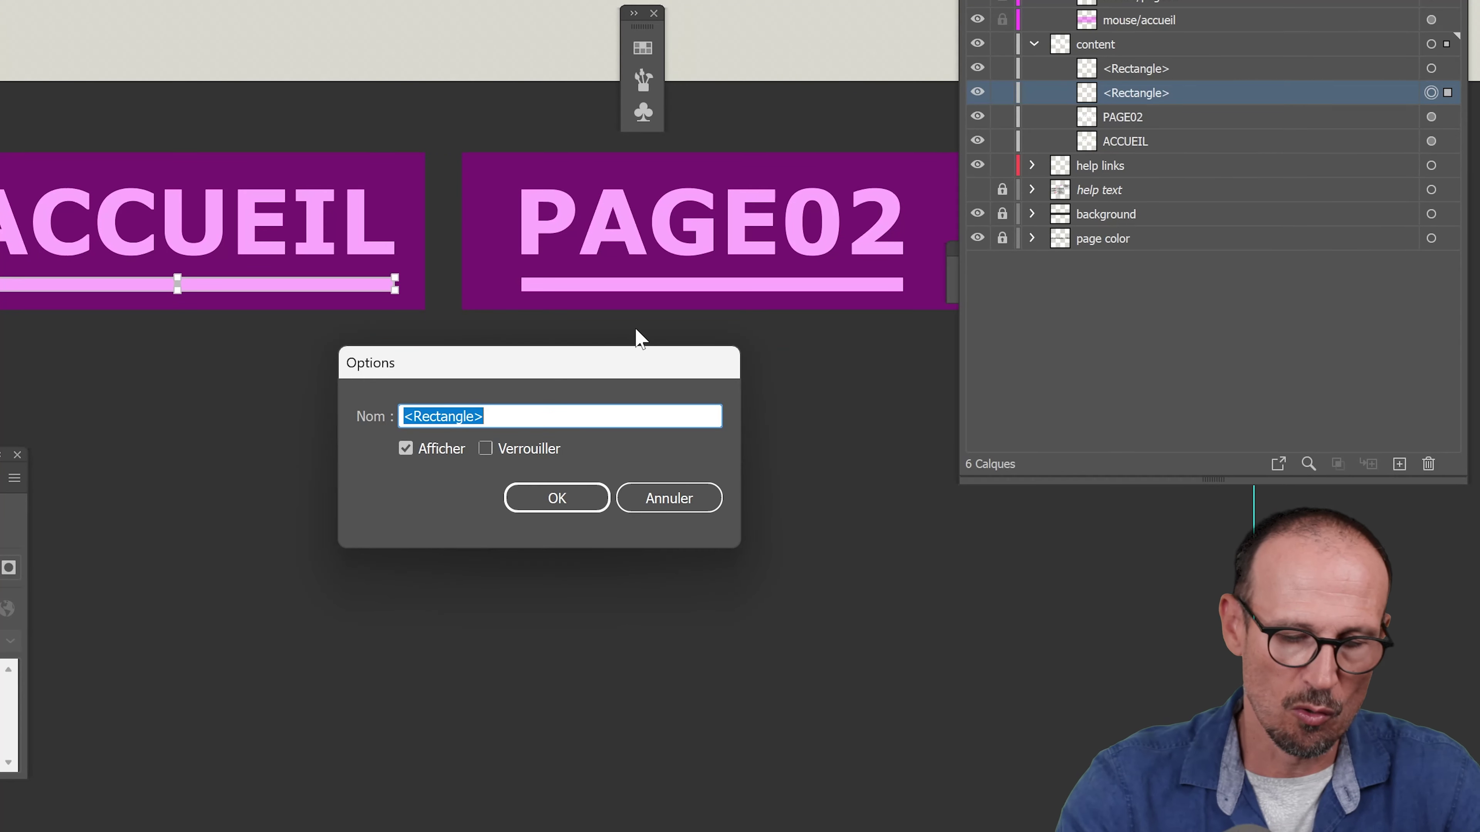
{"action": "type", "text": "o"}
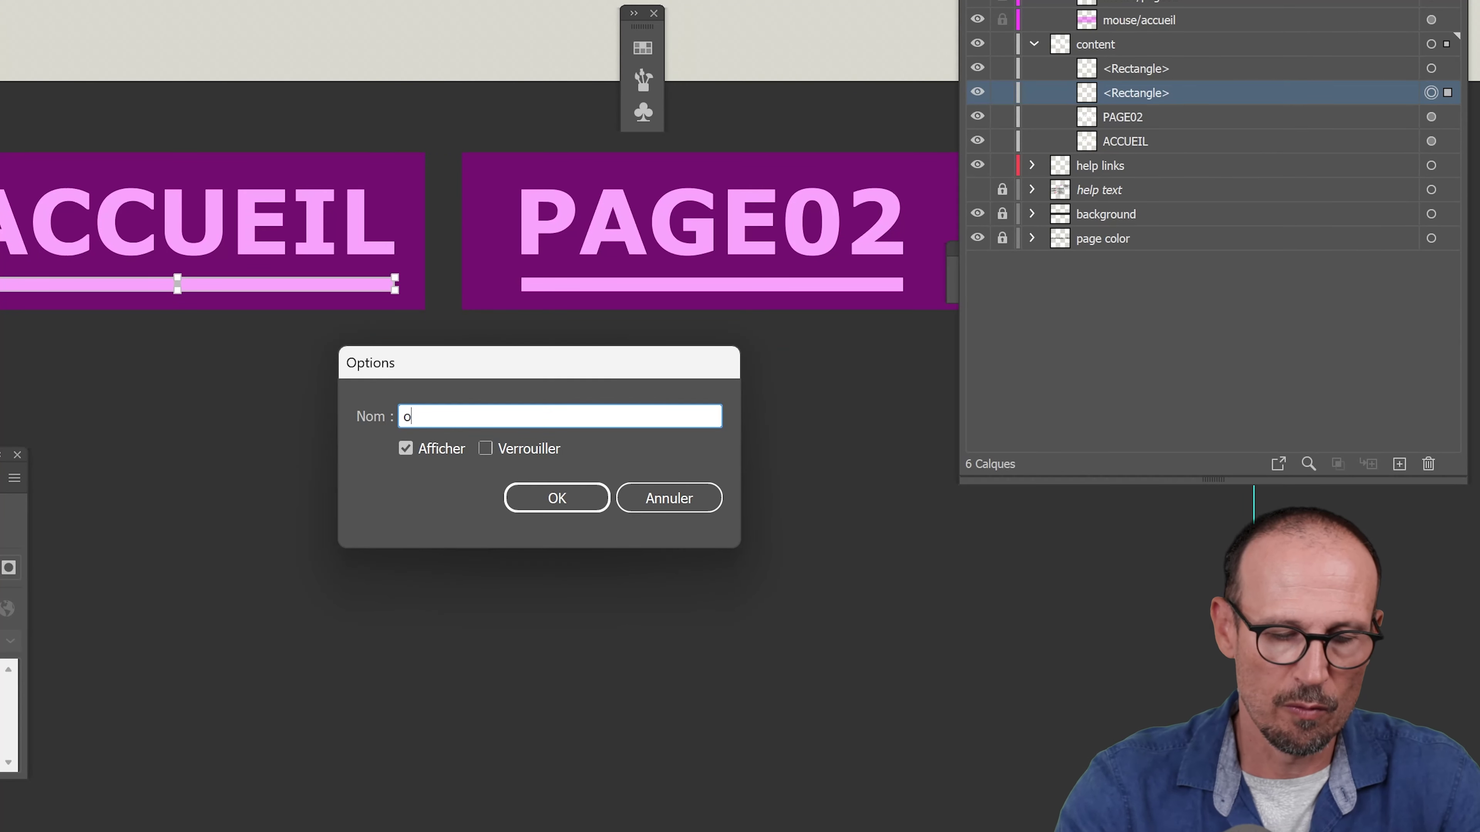
{"action": "type", "text": "vaway"}
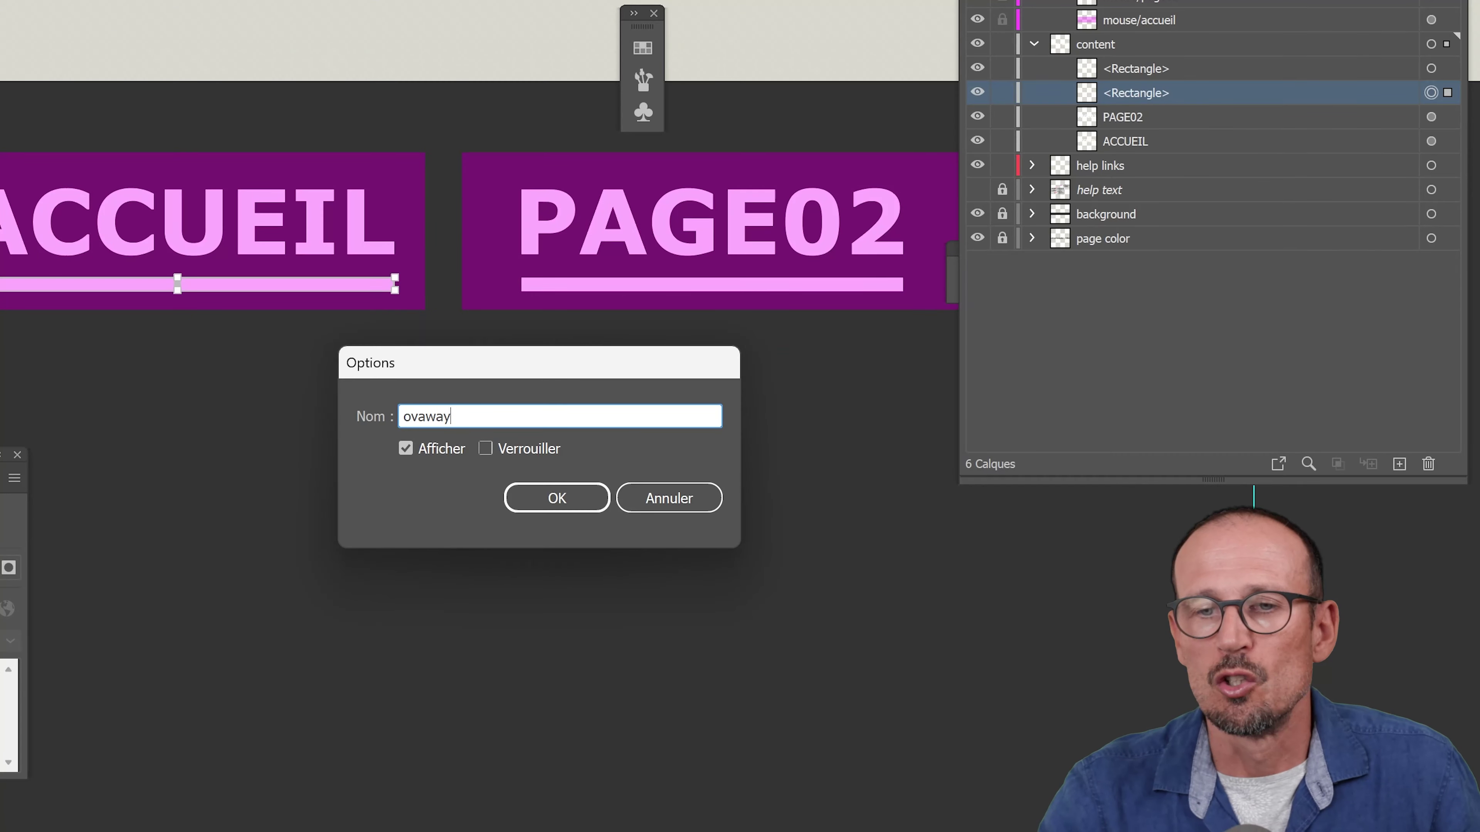
{"action": "type", "text": "/"}
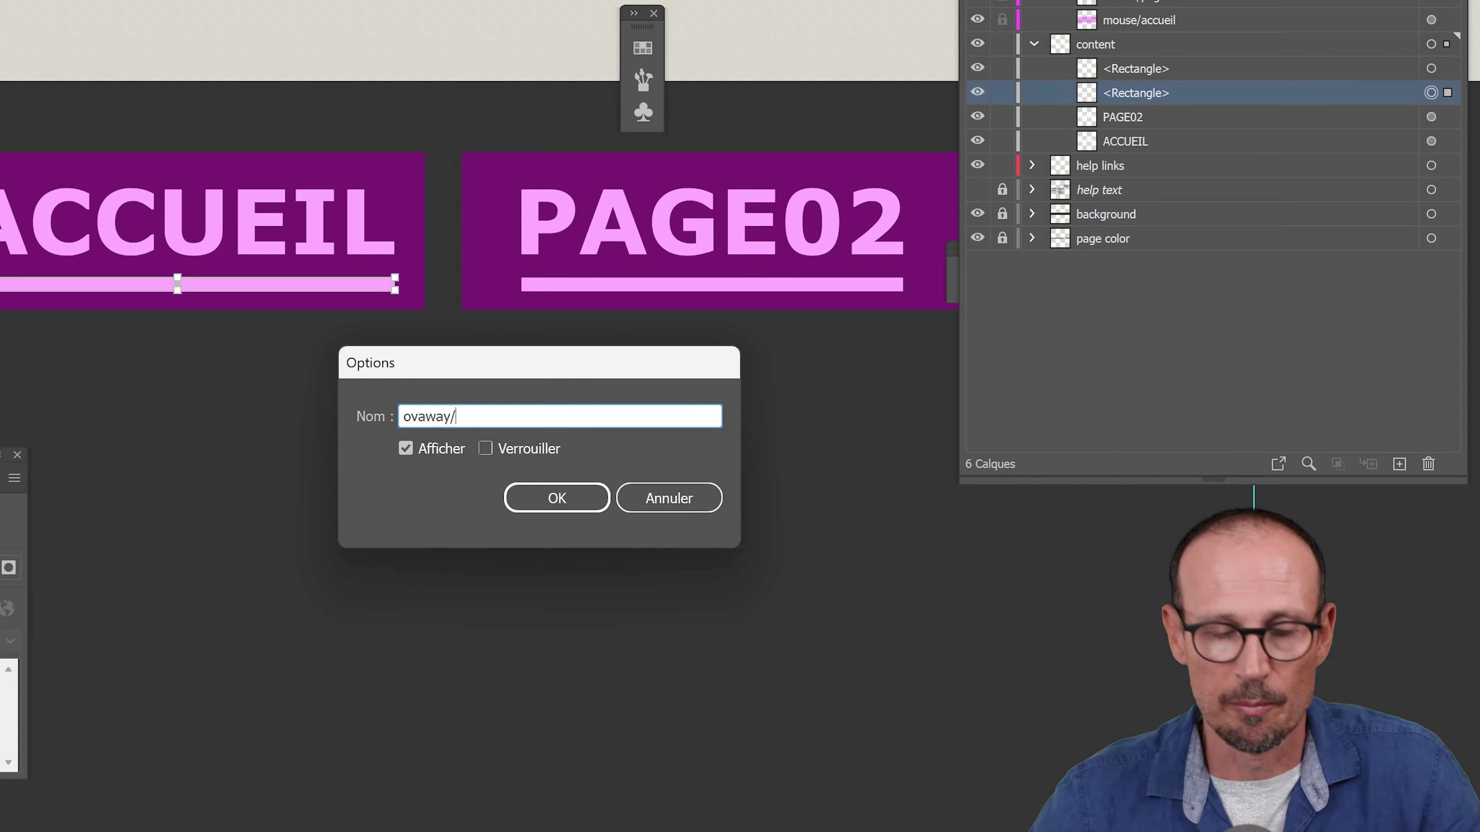
{"action": "type", "text": "accueil/"}
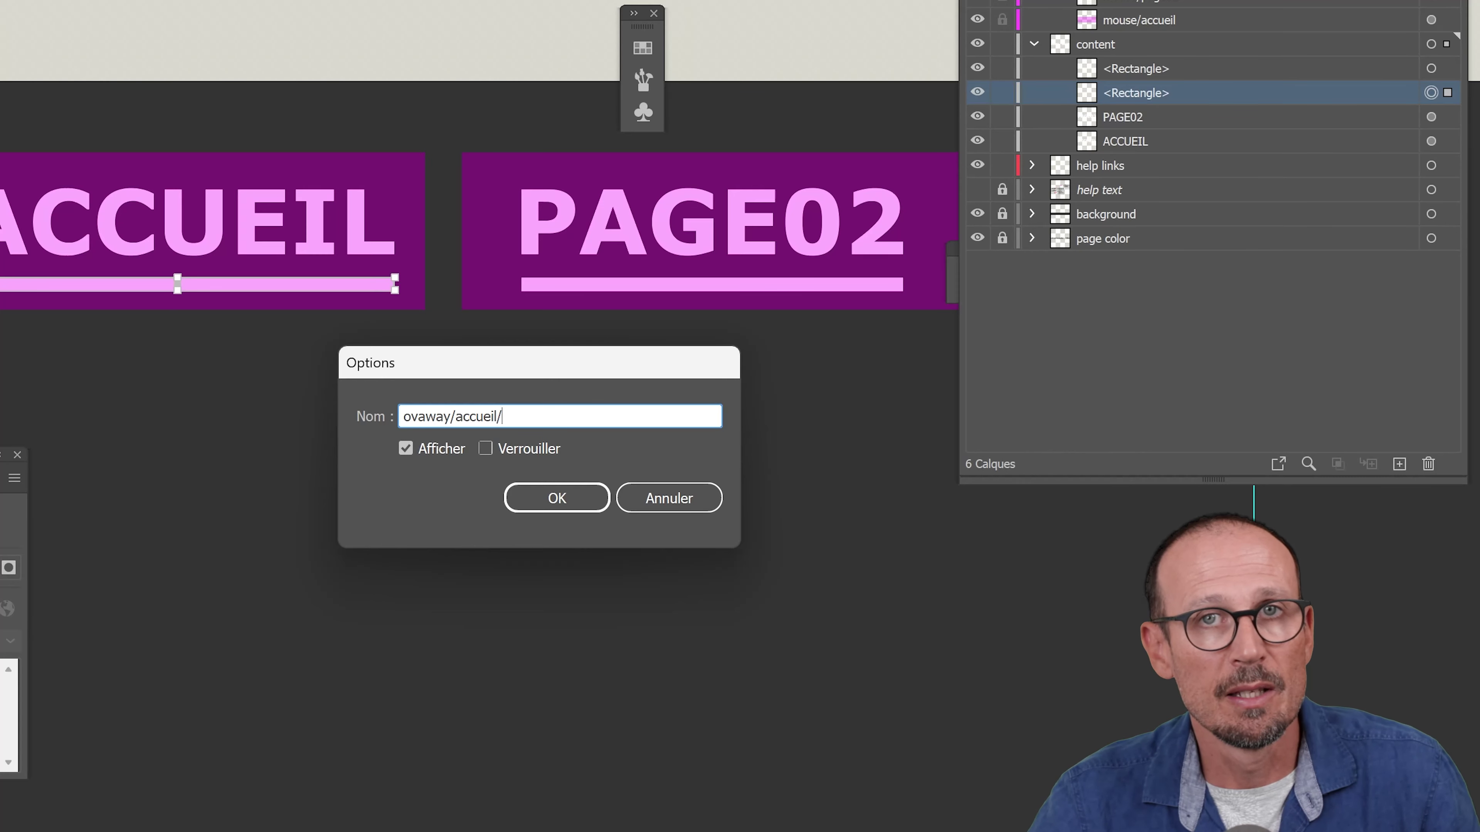
{"action": "type", "text": "t100"}
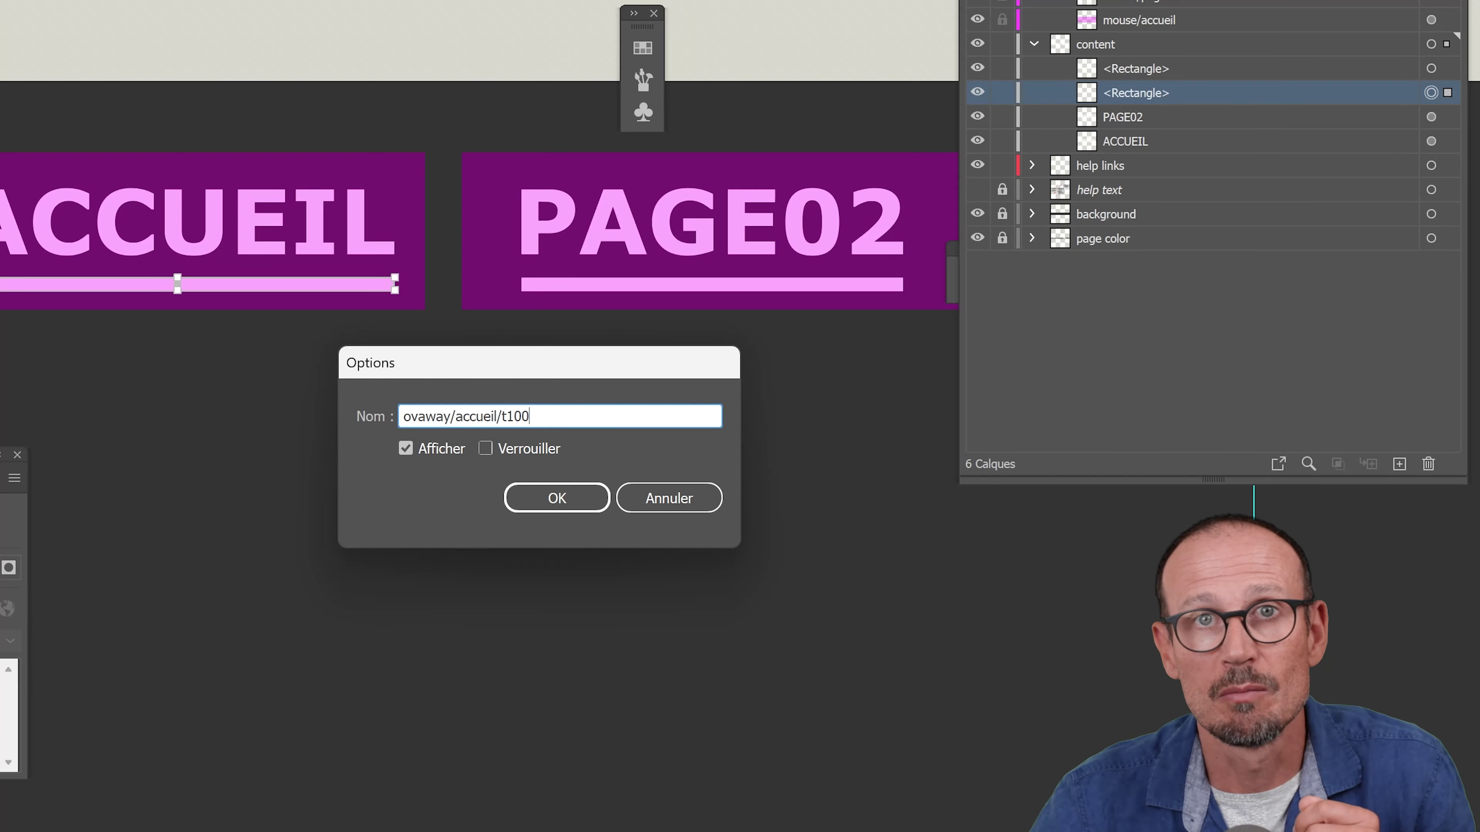
{"action": "left_click", "coordinate": [538, 503]}
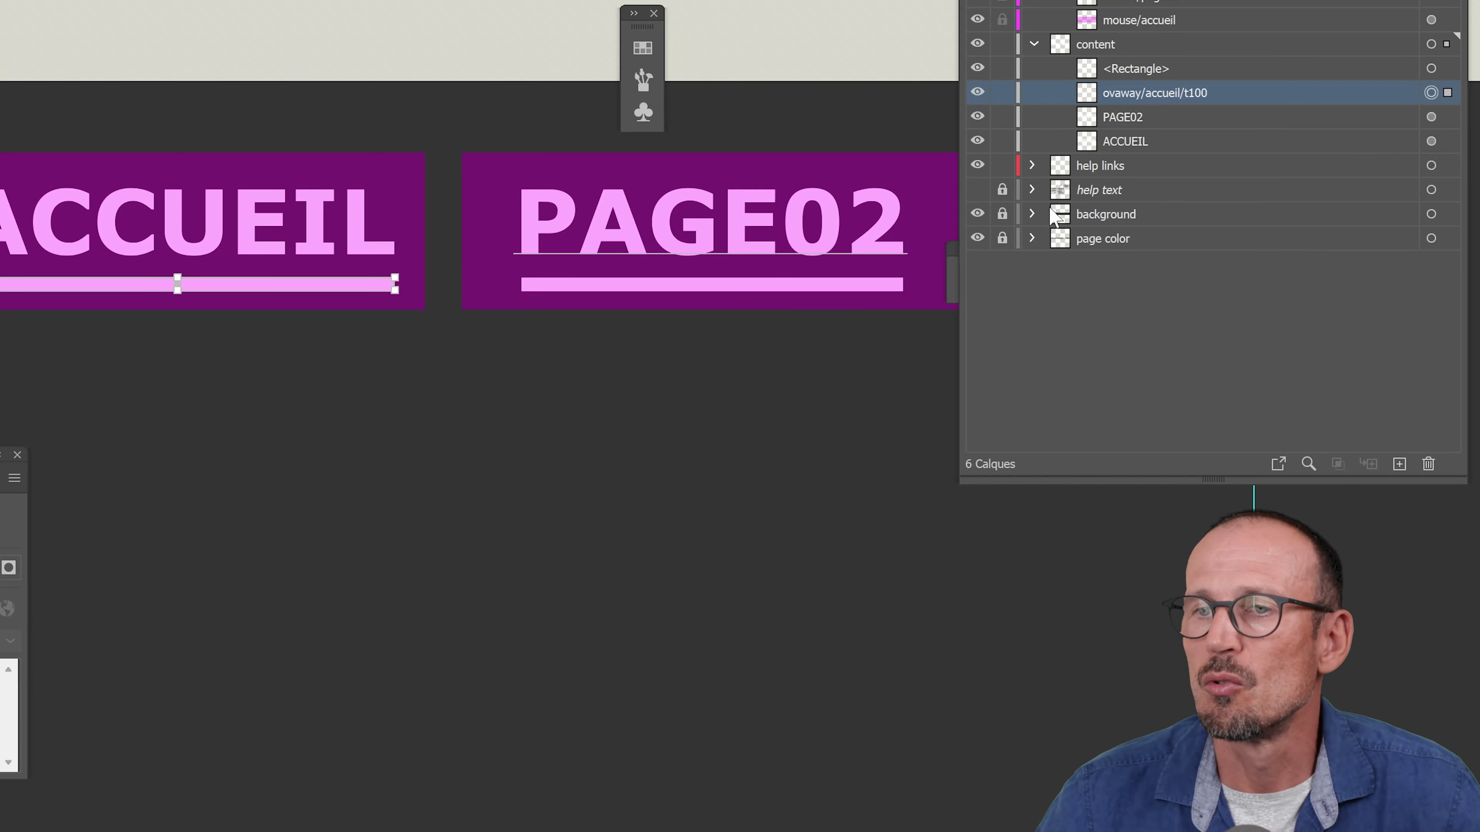
Rename the PAGE02 underline <Rectangle> layer to ovaway/page02/t100
{"action": "double_click", "coordinate": [1114, 70]}
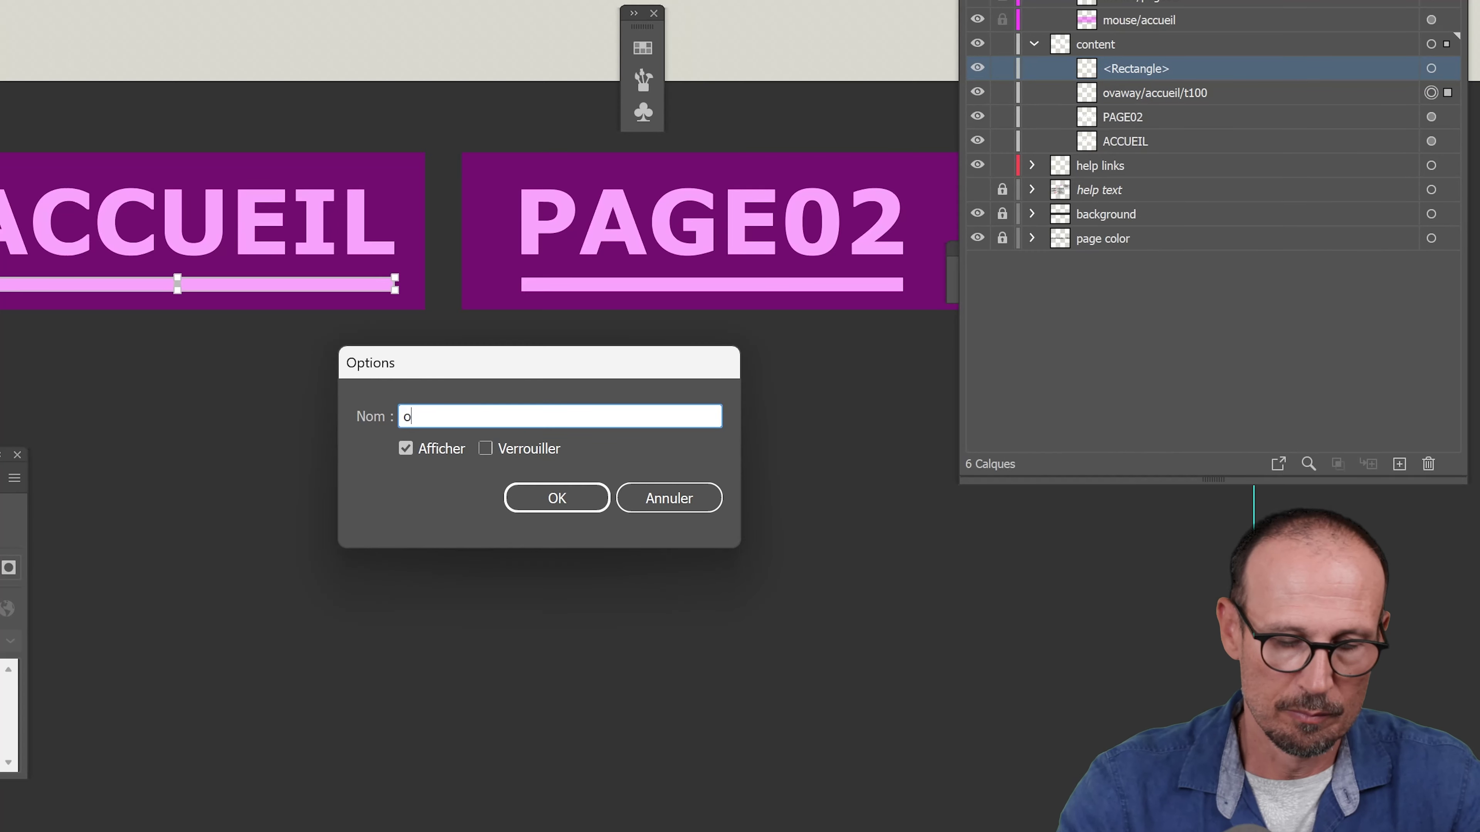
{"action": "type", "text": "ovaway/"}
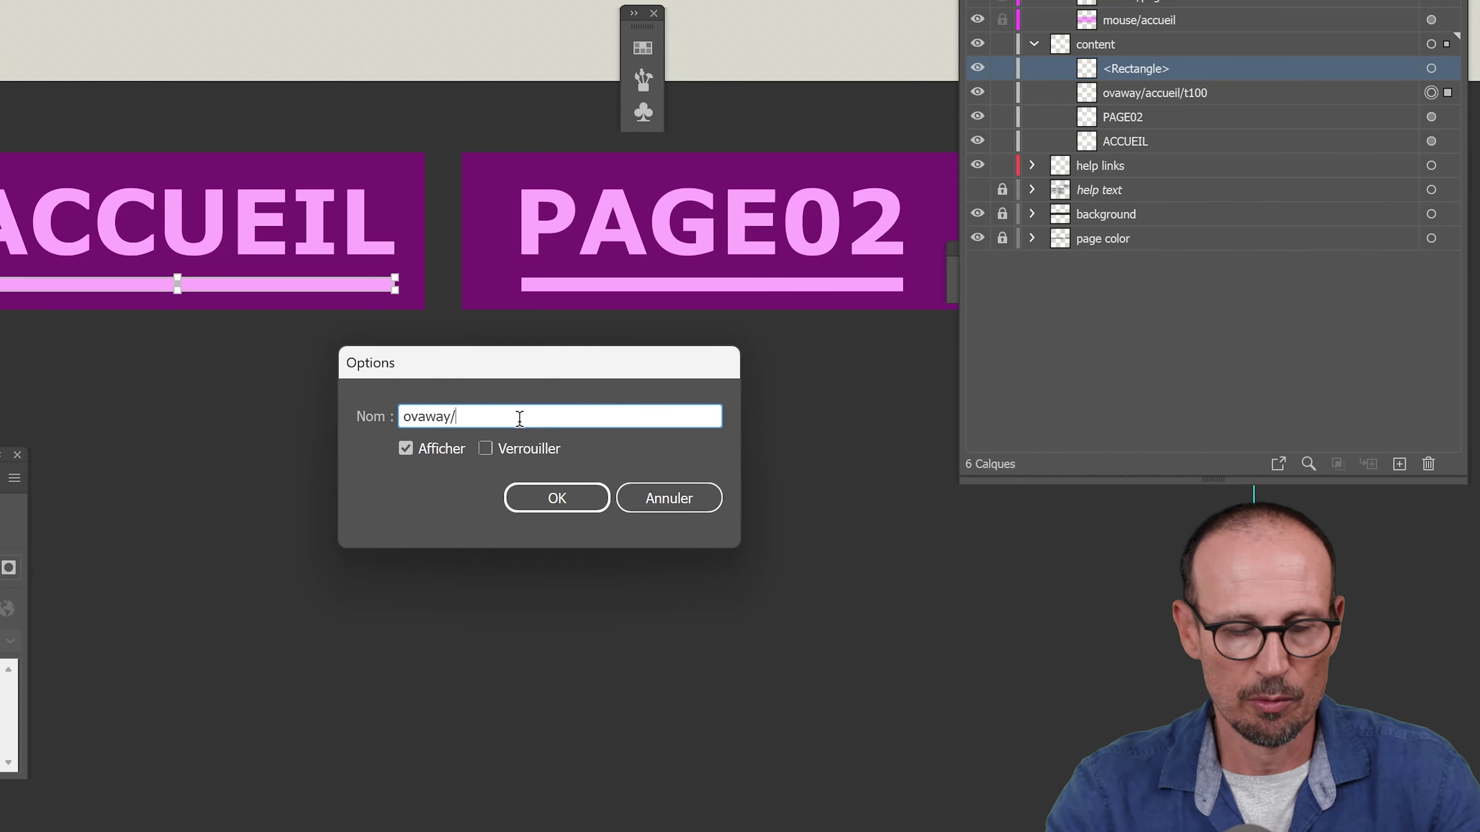
{"action": "type", "text": "page02/"}
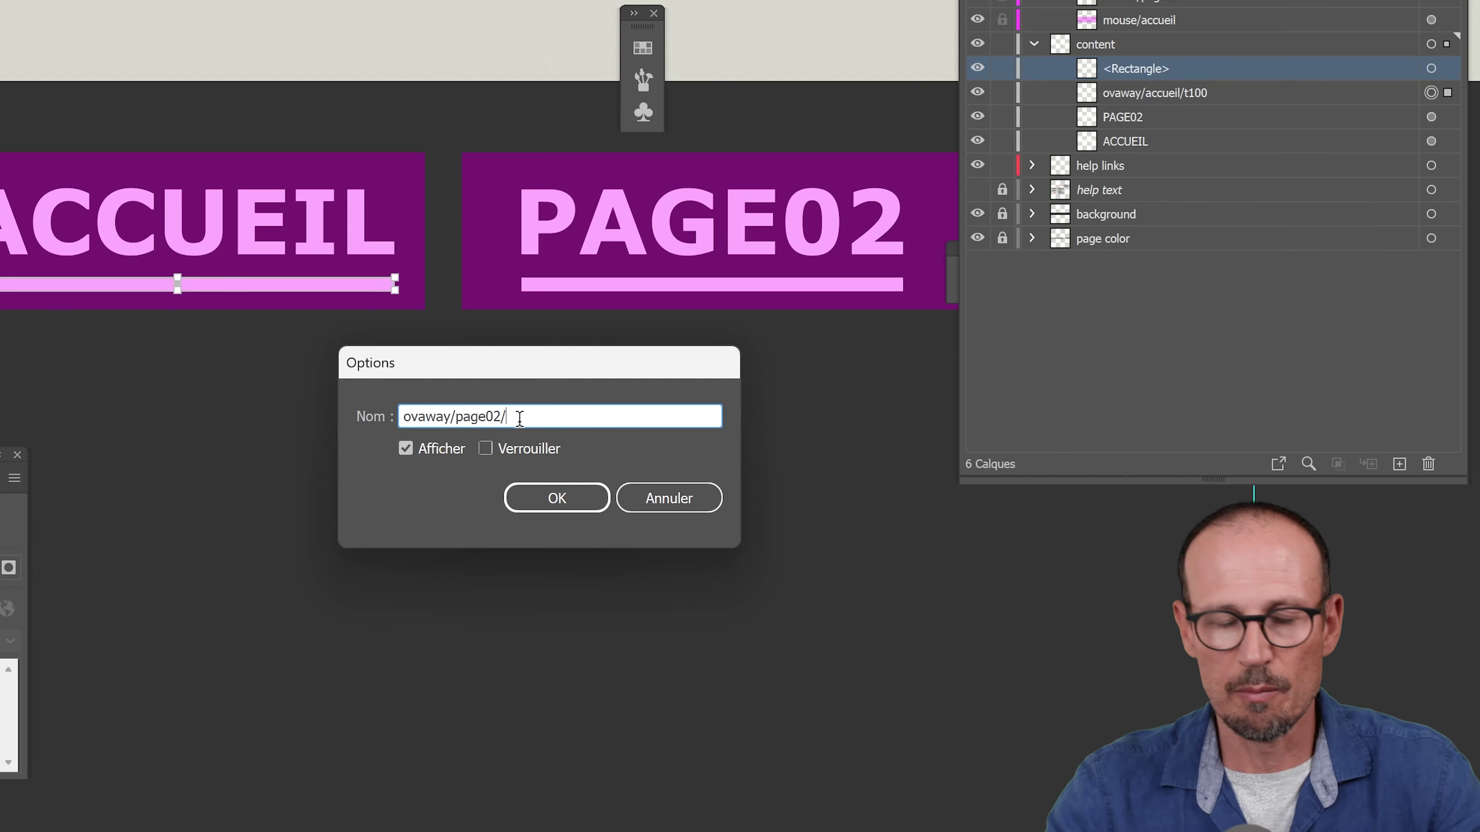
{"action": "type", "text": "t100"}
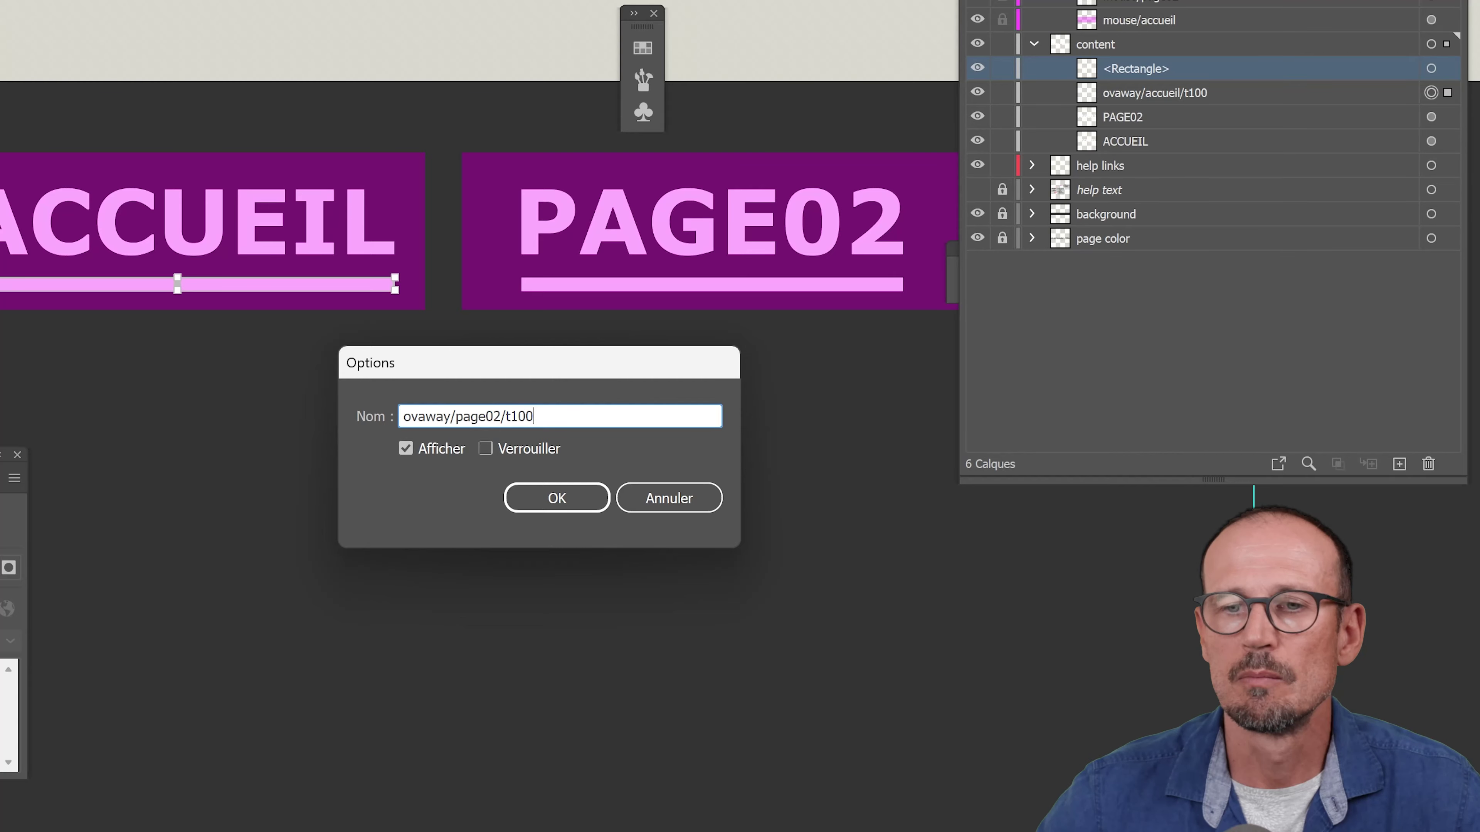
{"action": "left_click", "coordinate": [547, 501]}
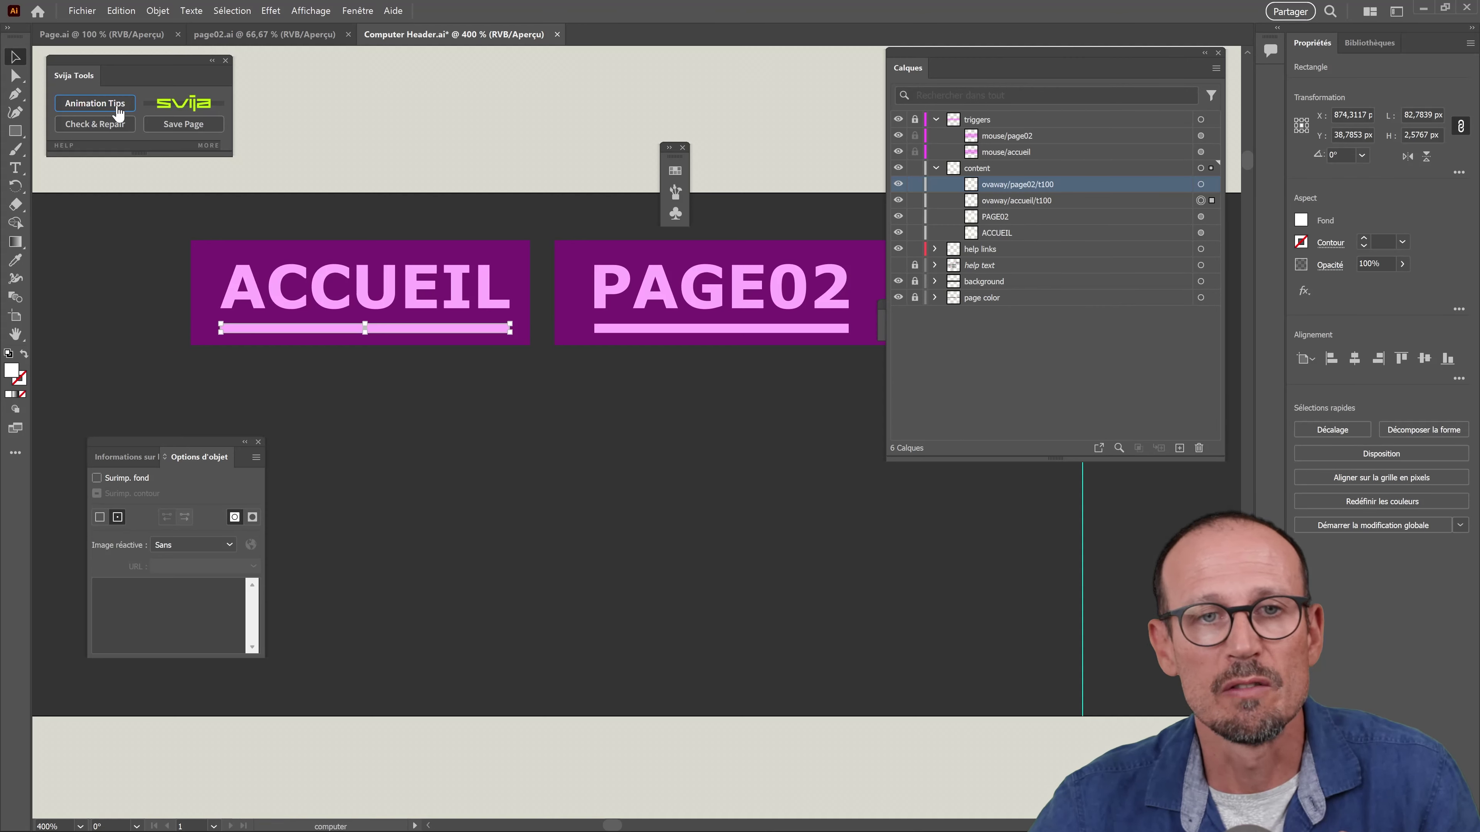
{"action": "left_click", "coordinate": [118, 105]}
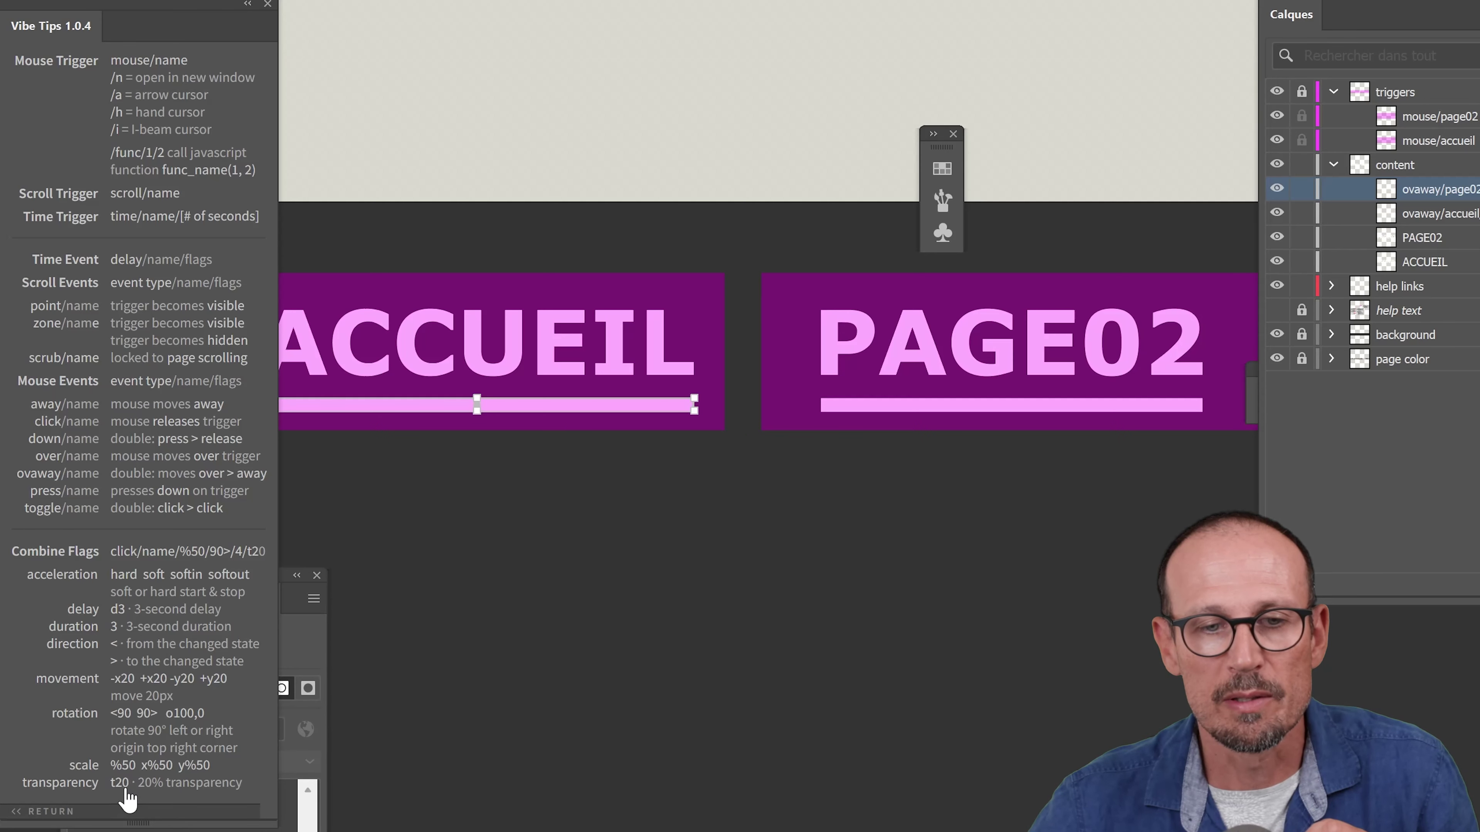
{"action": "left_click", "coordinate": [161, 804]}
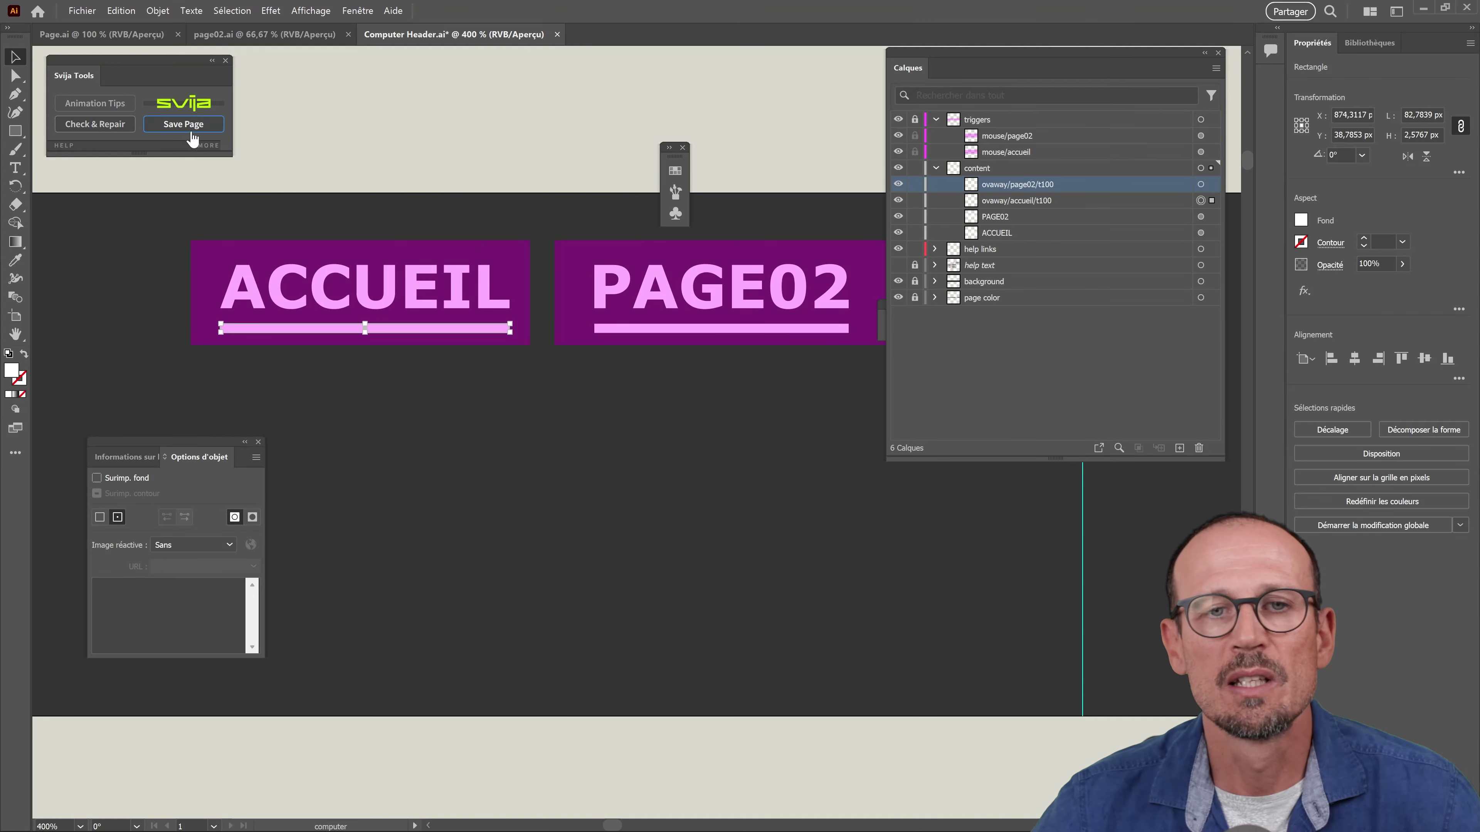
Save the page with Svija Tools' Save Page and confirm the script alert
{"action": "left_click", "coordinate": [184, 124]}
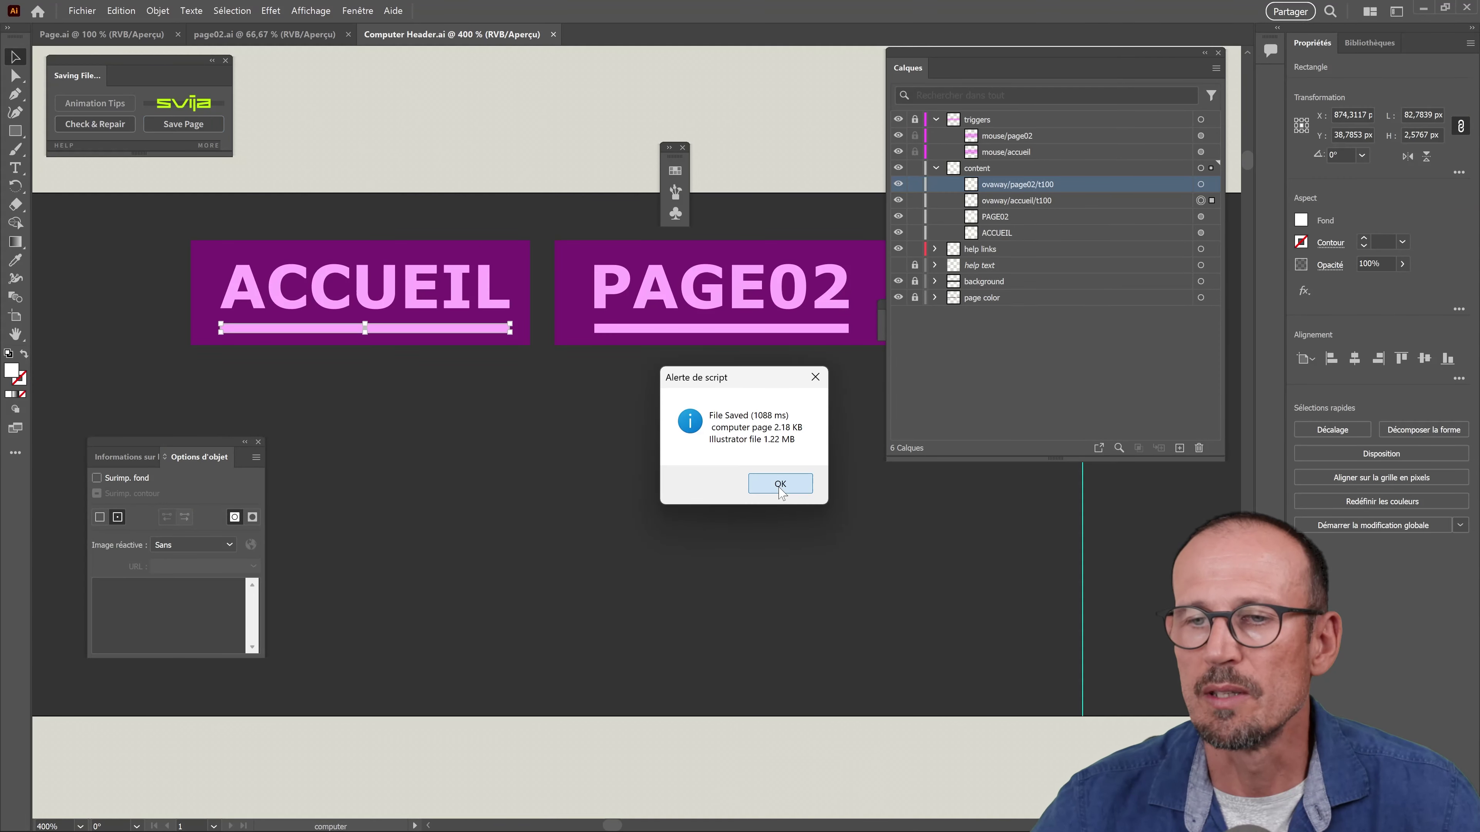
{"action": "left_click", "coordinate": [772, 489]}
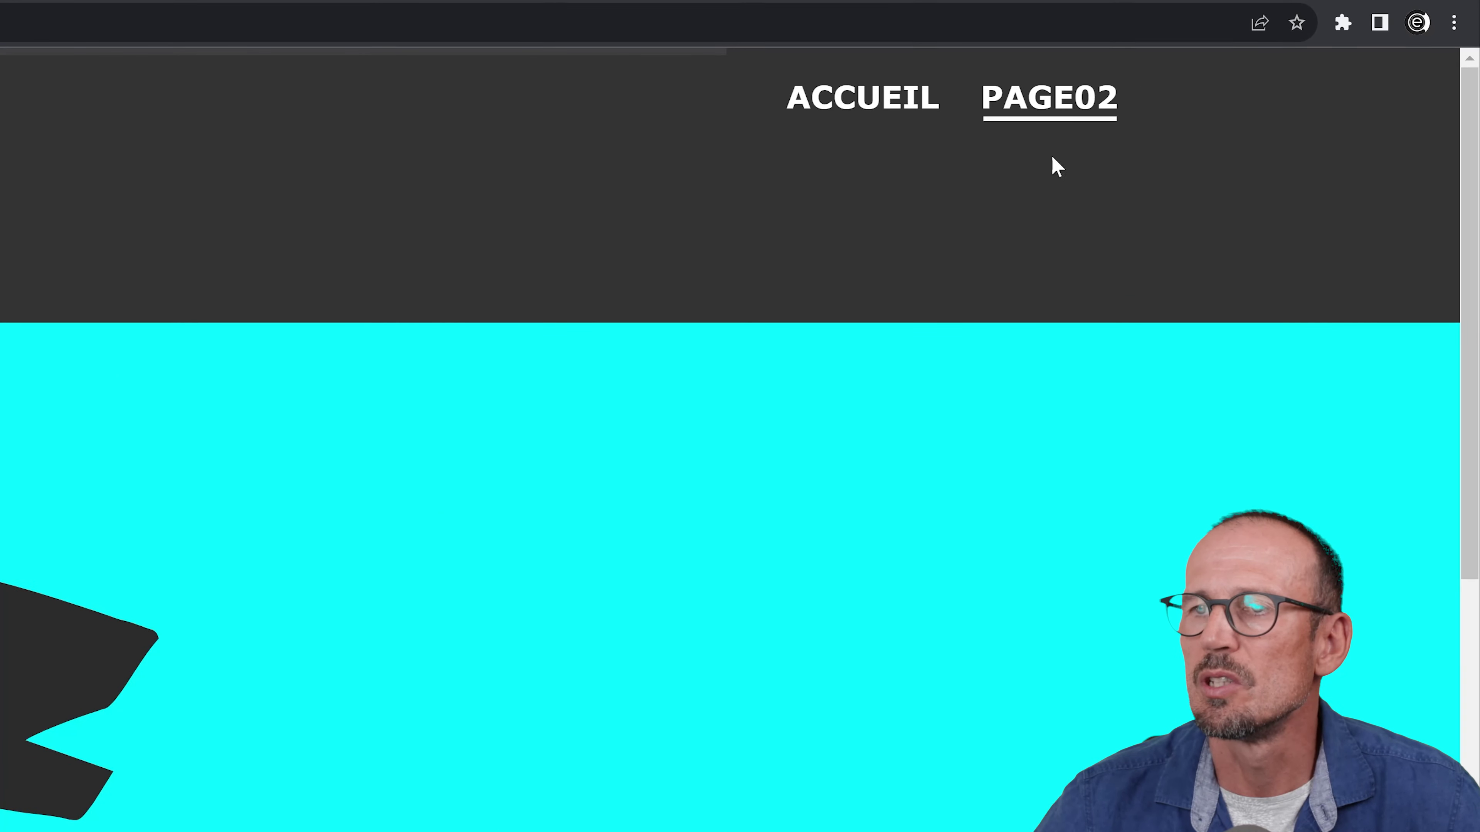
{"action": "left_click", "coordinate": [1052, 115]}
{"action": "left_click", "coordinate": [872, 108]}
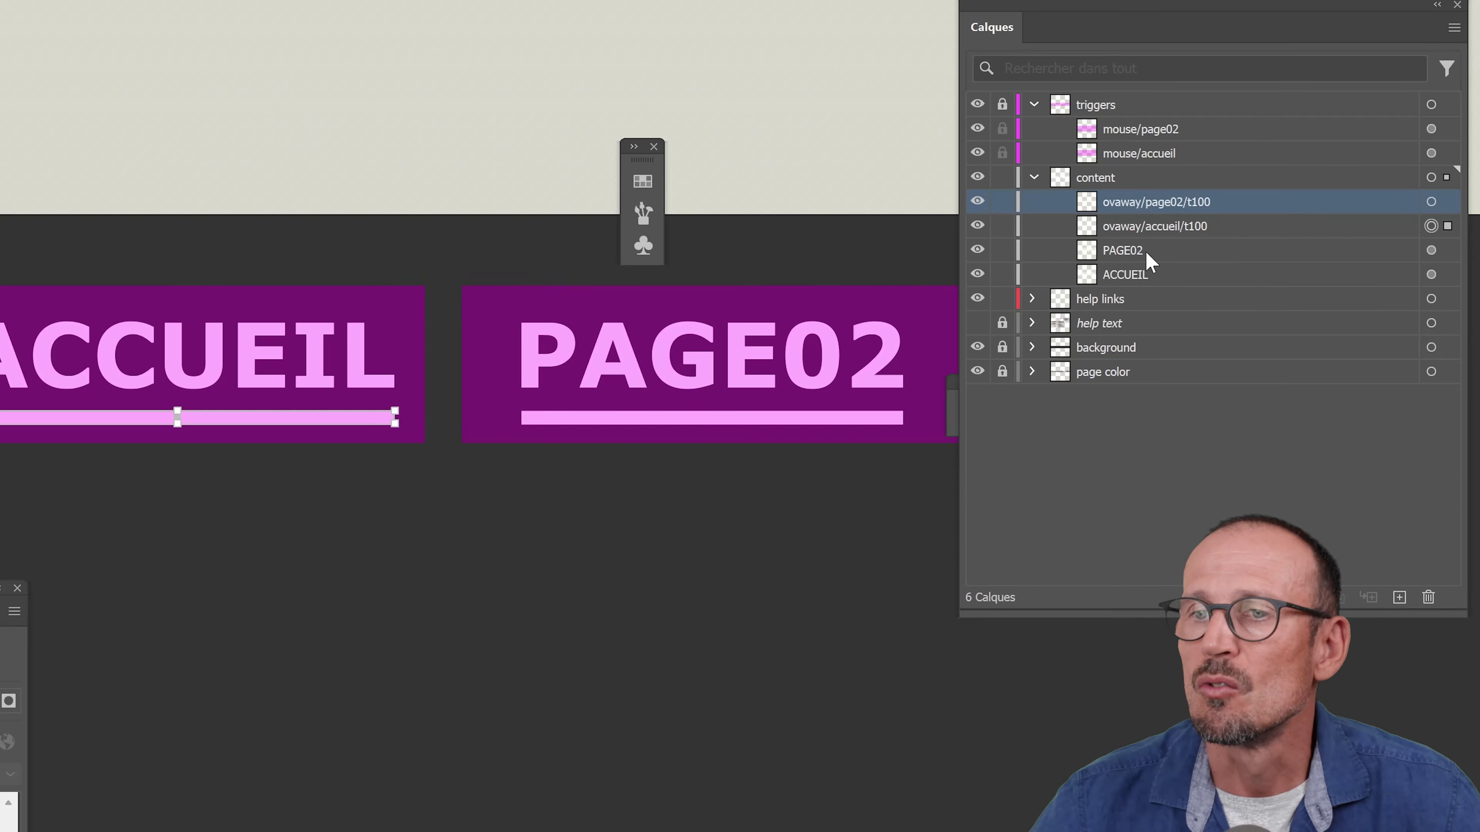
Duplicate the PAGE02 and ACCUEIL text layers in the Calques panel
{"action": "left_click", "coordinate": [1145, 250]}
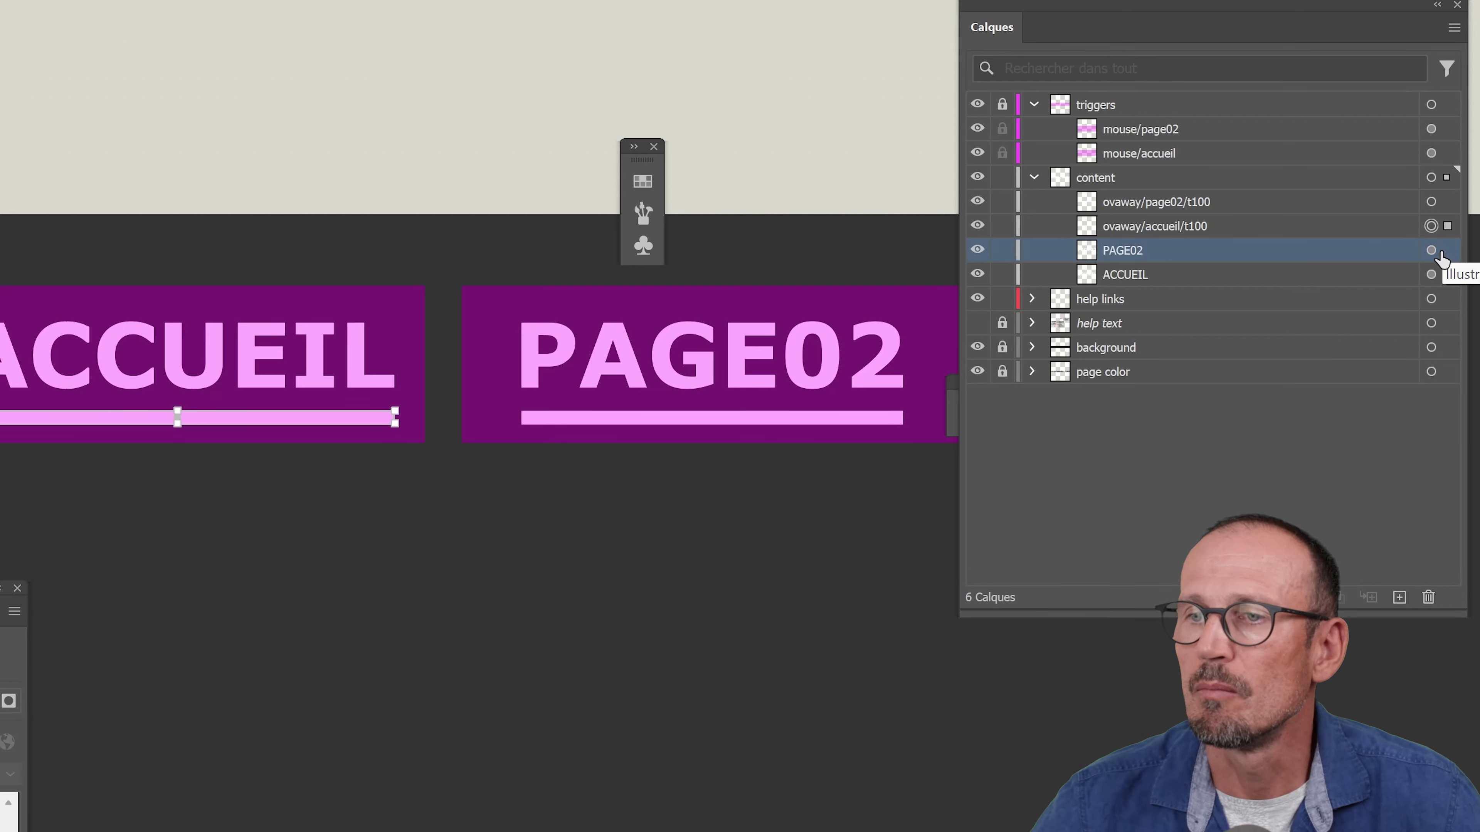
{"action": "left_click", "coordinate": [1281, 273], "text": "shift"}
{"action": "left_click_drag", "start_coordinate": [1187, 250], "coordinate": [1191, 250]}
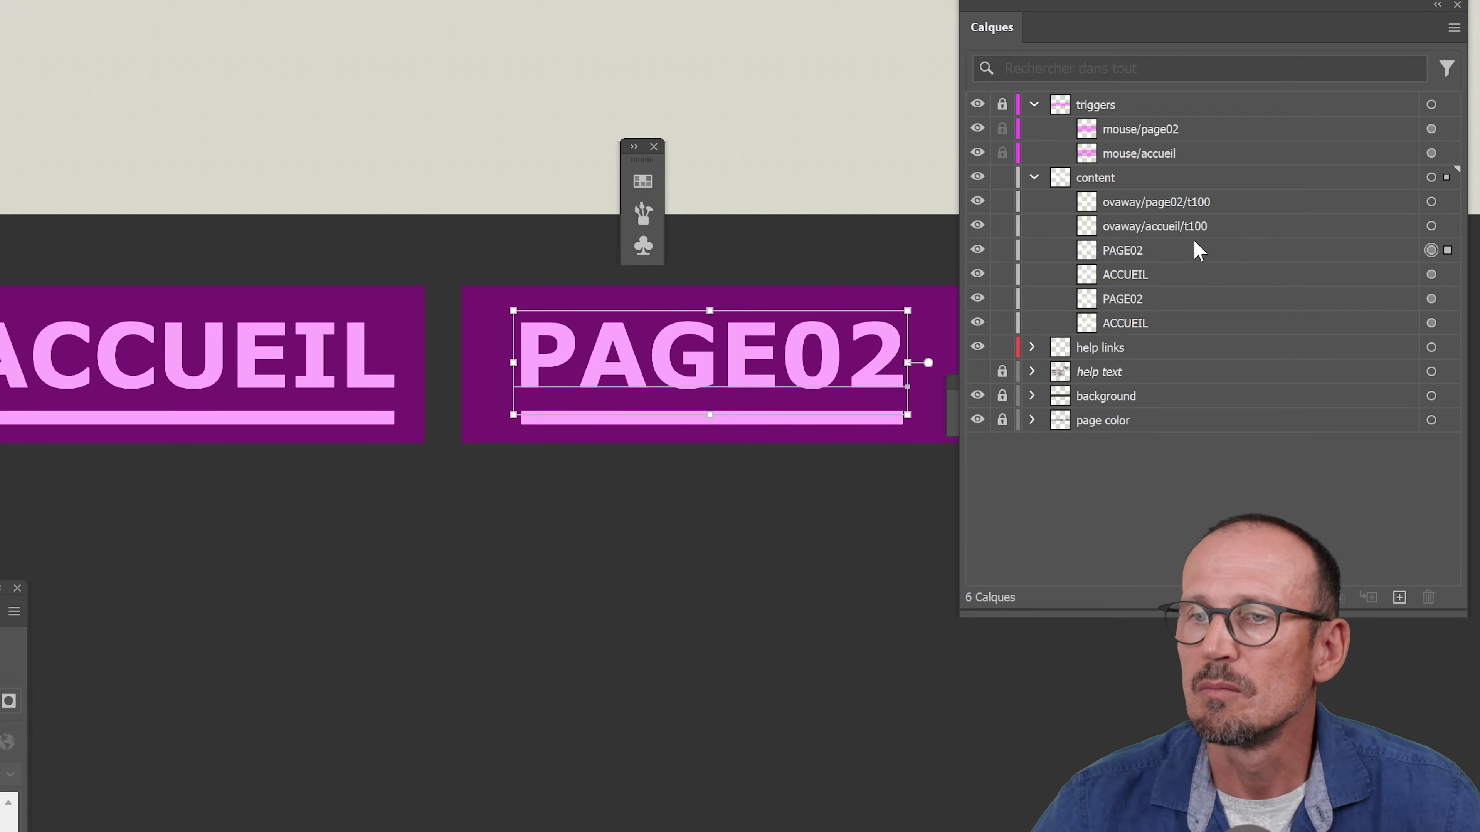
Fill the ACCUEIL text copy with the green swatch
{"action": "left_click", "coordinate": [1195, 251]}
{"action": "left_click", "coordinate": [1158, 277]}
{"action": "left_click", "coordinate": [1447, 276]}
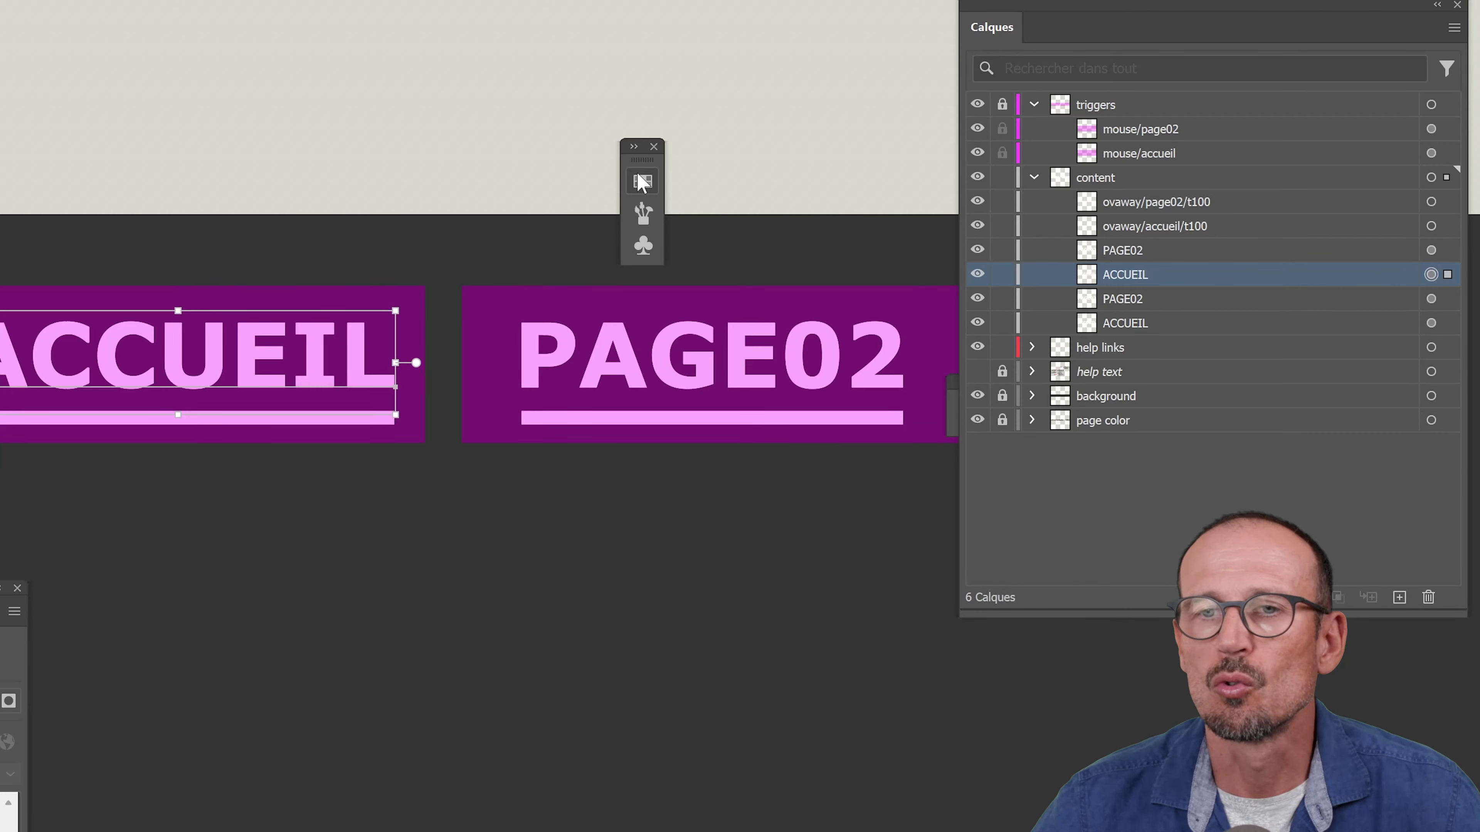
{"action": "left_click", "coordinate": [643, 183]}
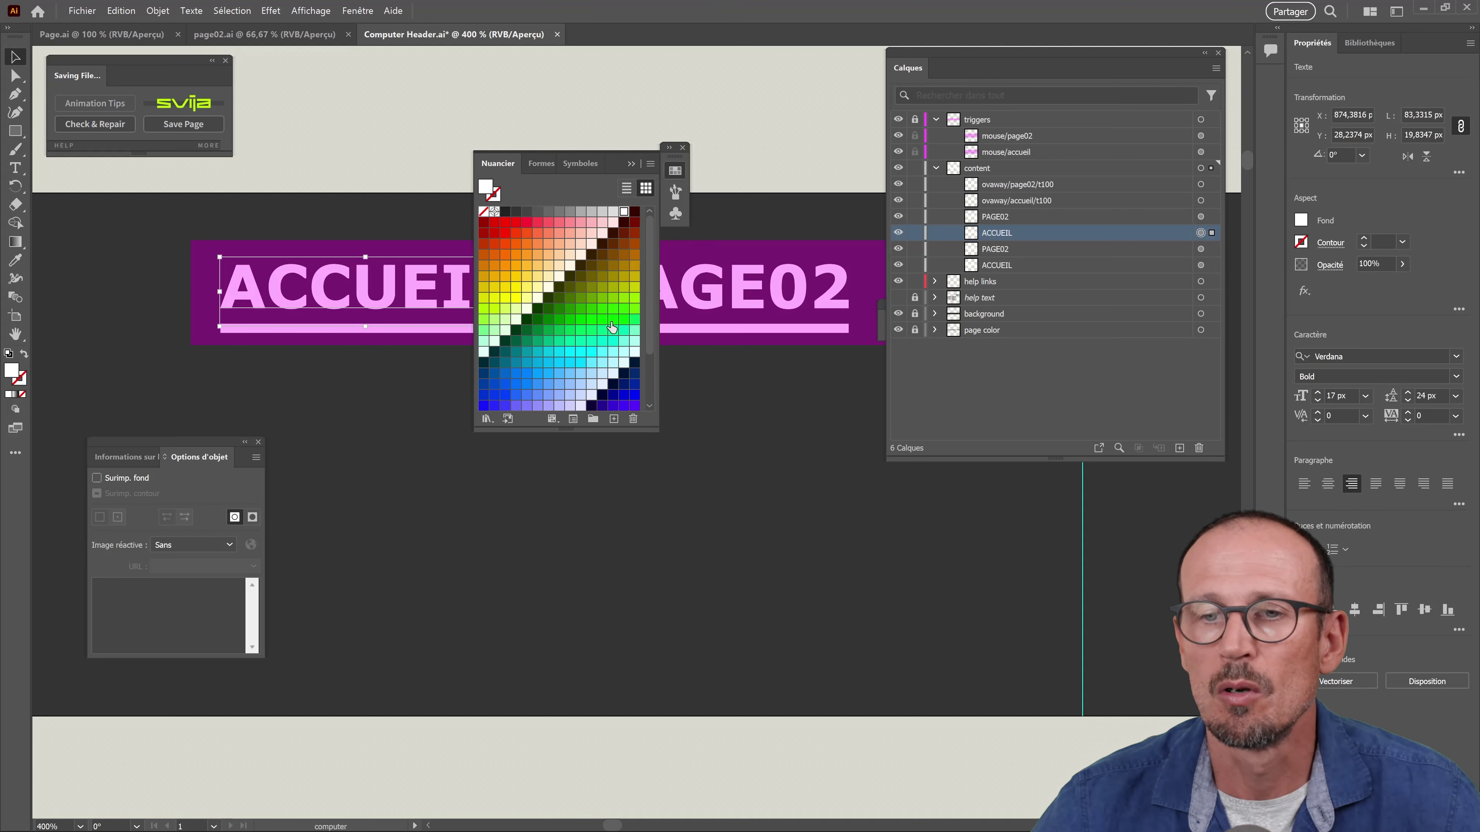
{"action": "left_click", "coordinate": [624, 322]}
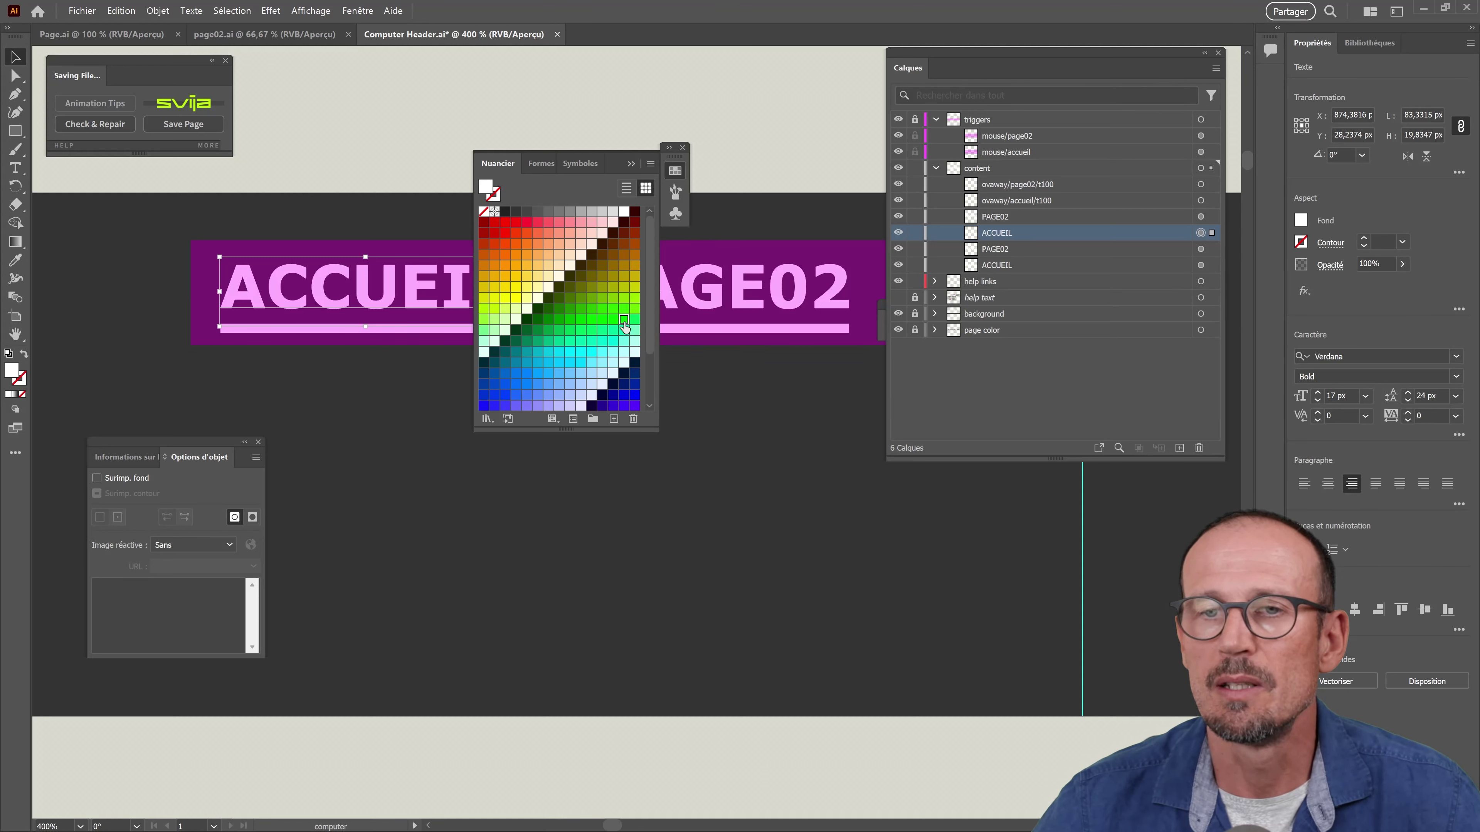
{"action": "left_click", "coordinate": [632, 164]}
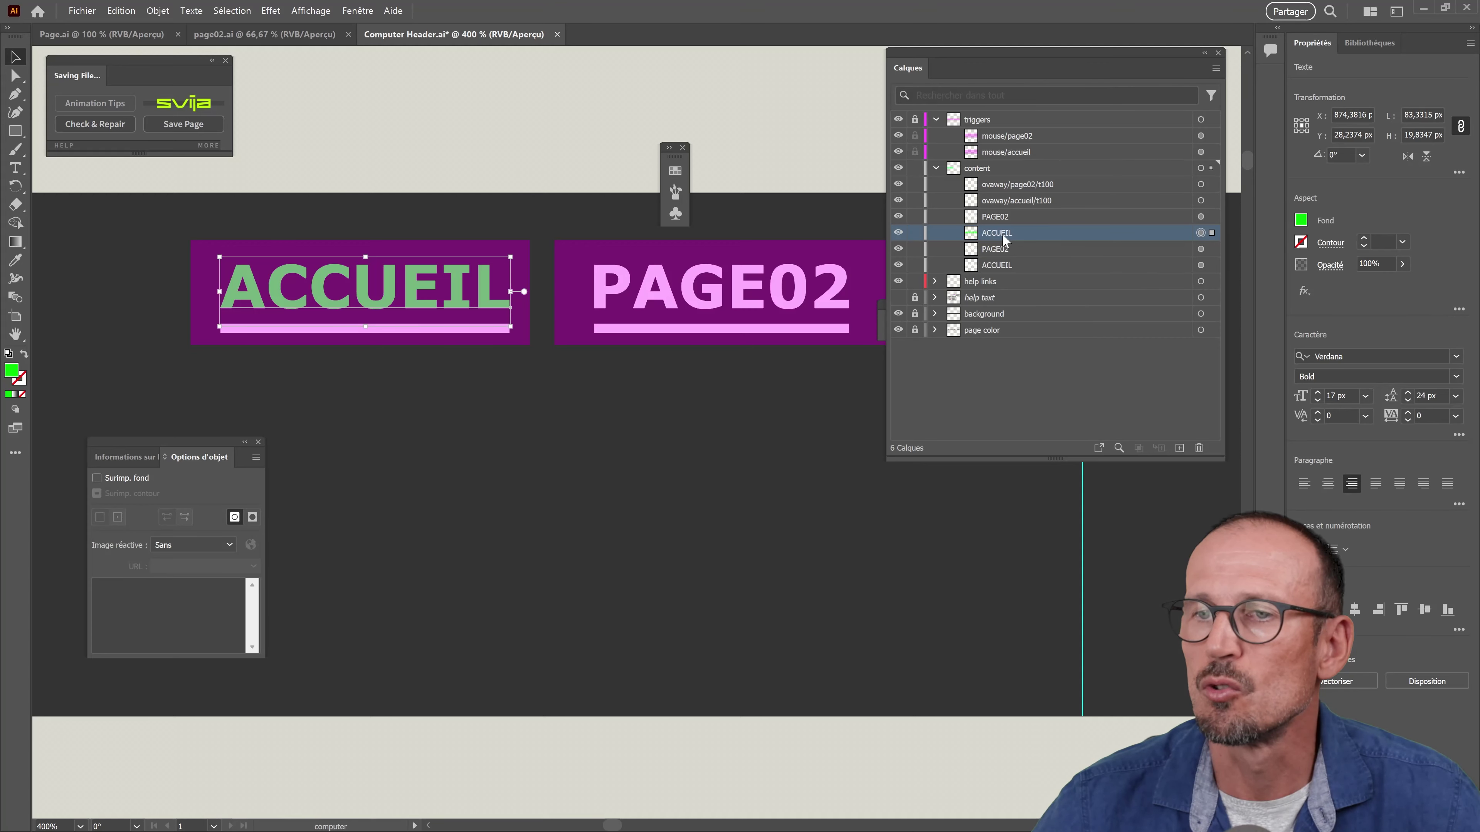
Name the green ACCUEIL text copy ovaway/accueil/t100
{"action": "double_click", "coordinate": [972, 233]}
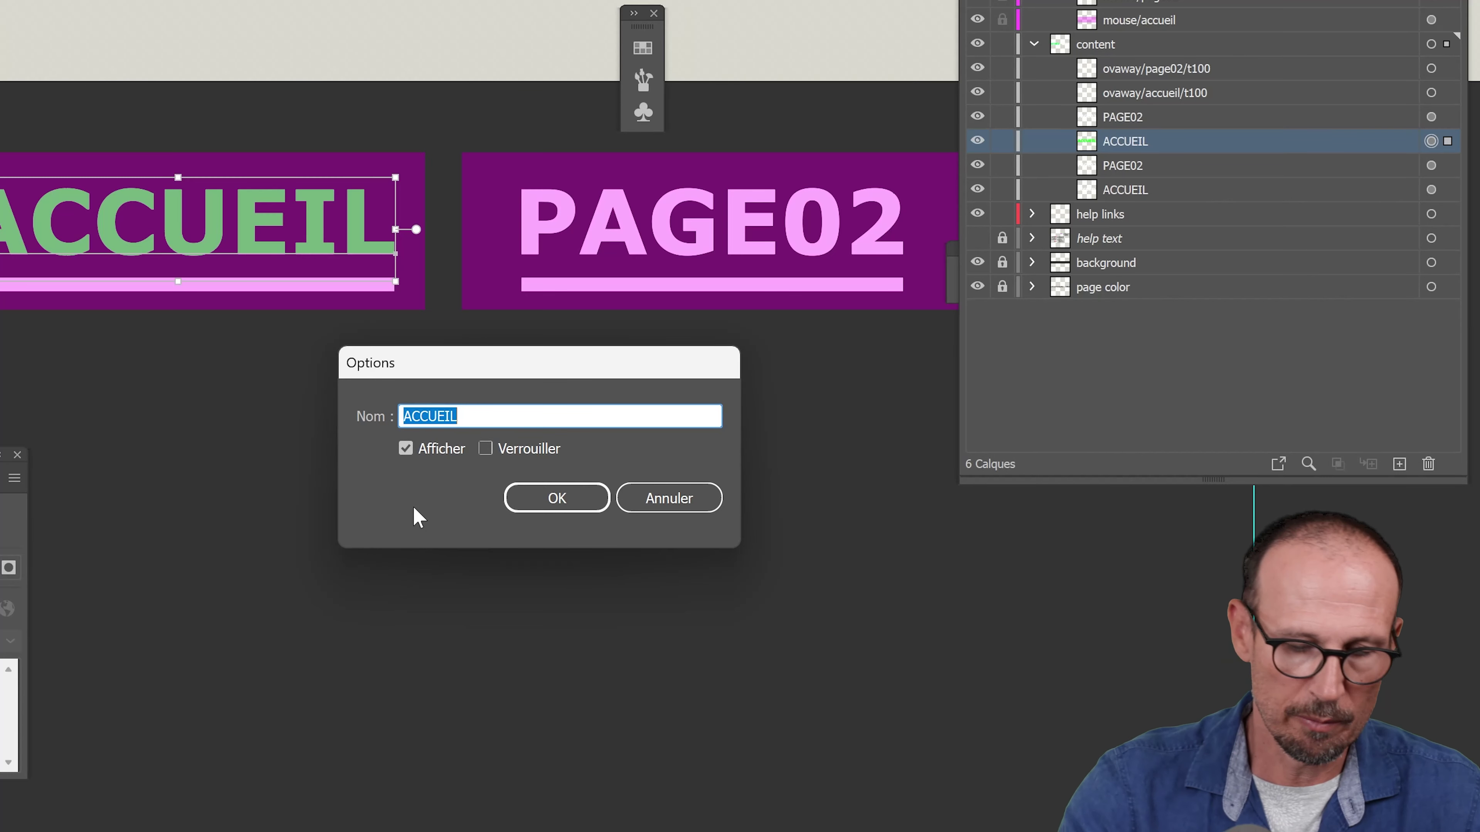
{"action": "type", "text": "ovaway/"}
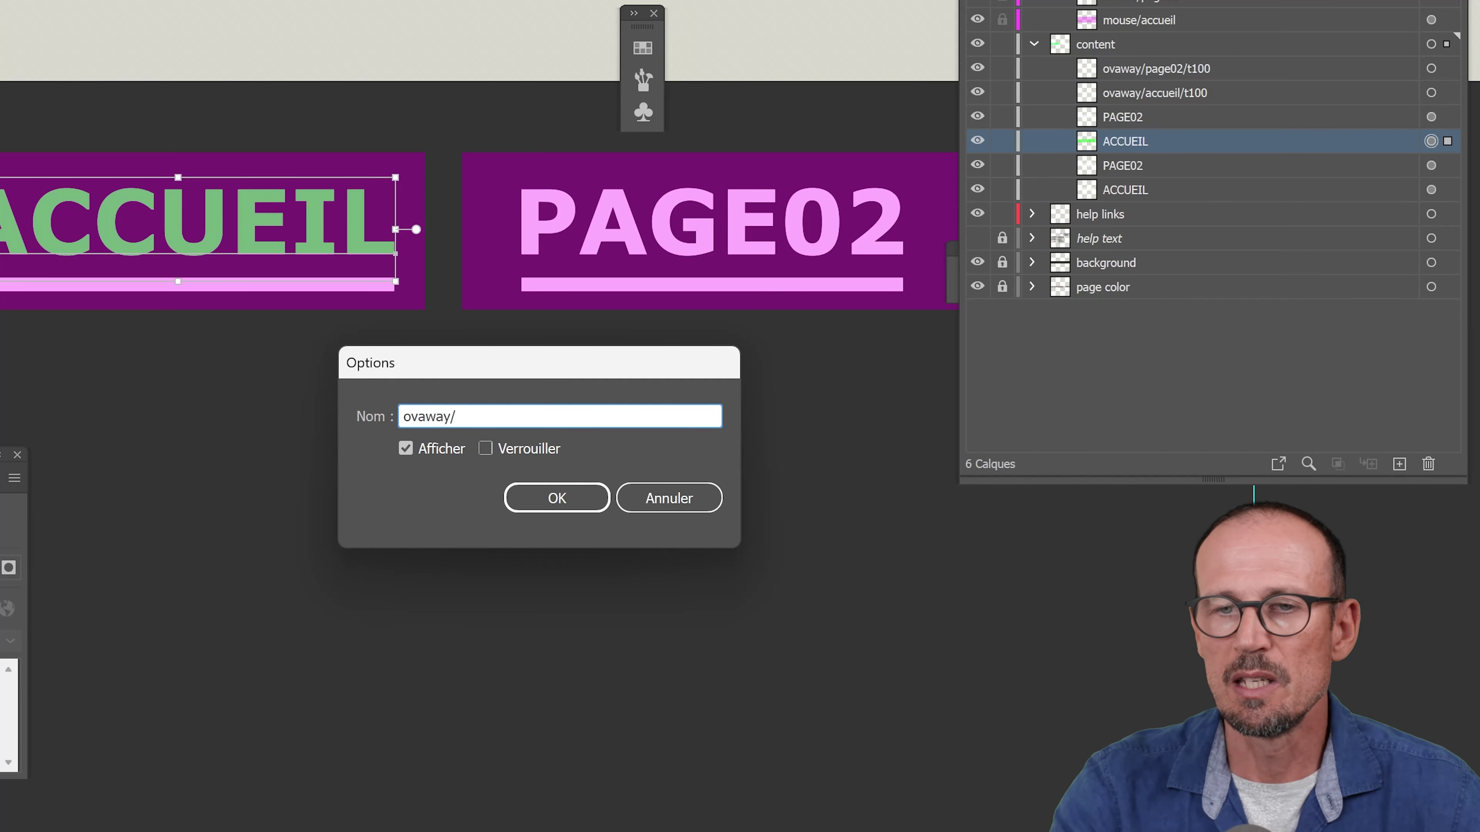
{"action": "type", "text": "a"}
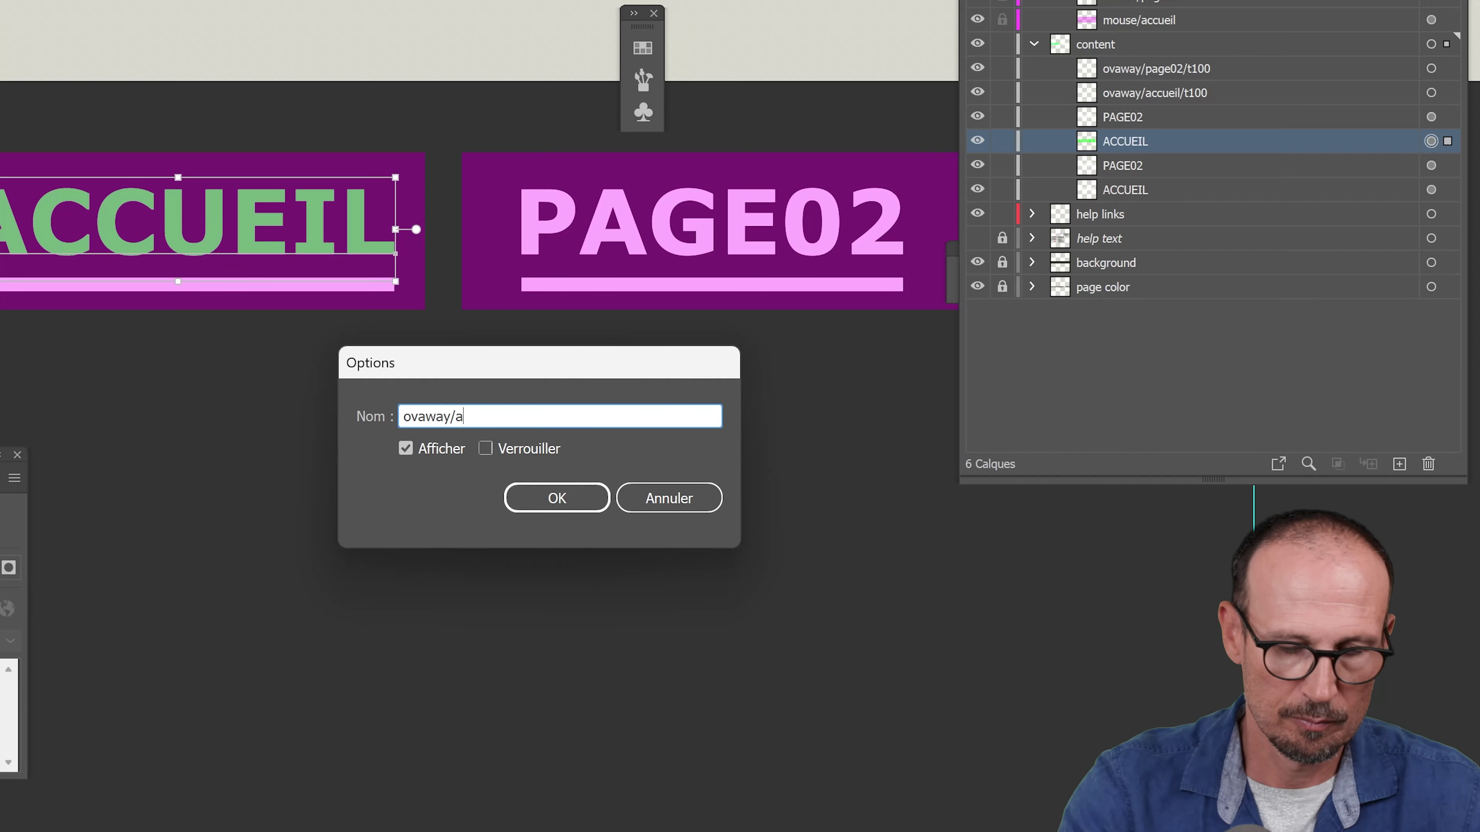
{"action": "type", "text": "ccueil"}
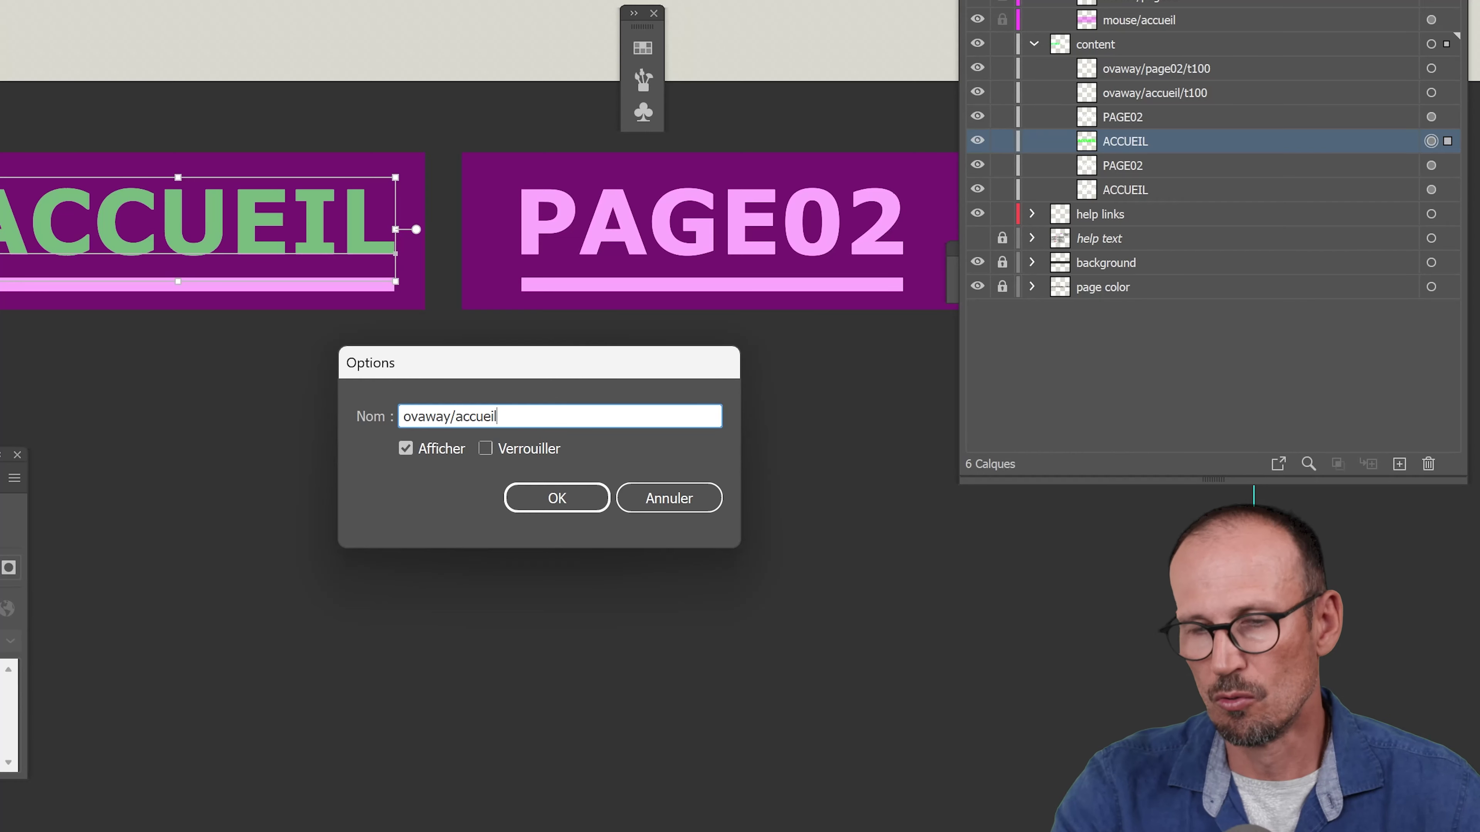
{"action": "type", "text": "/t1"}
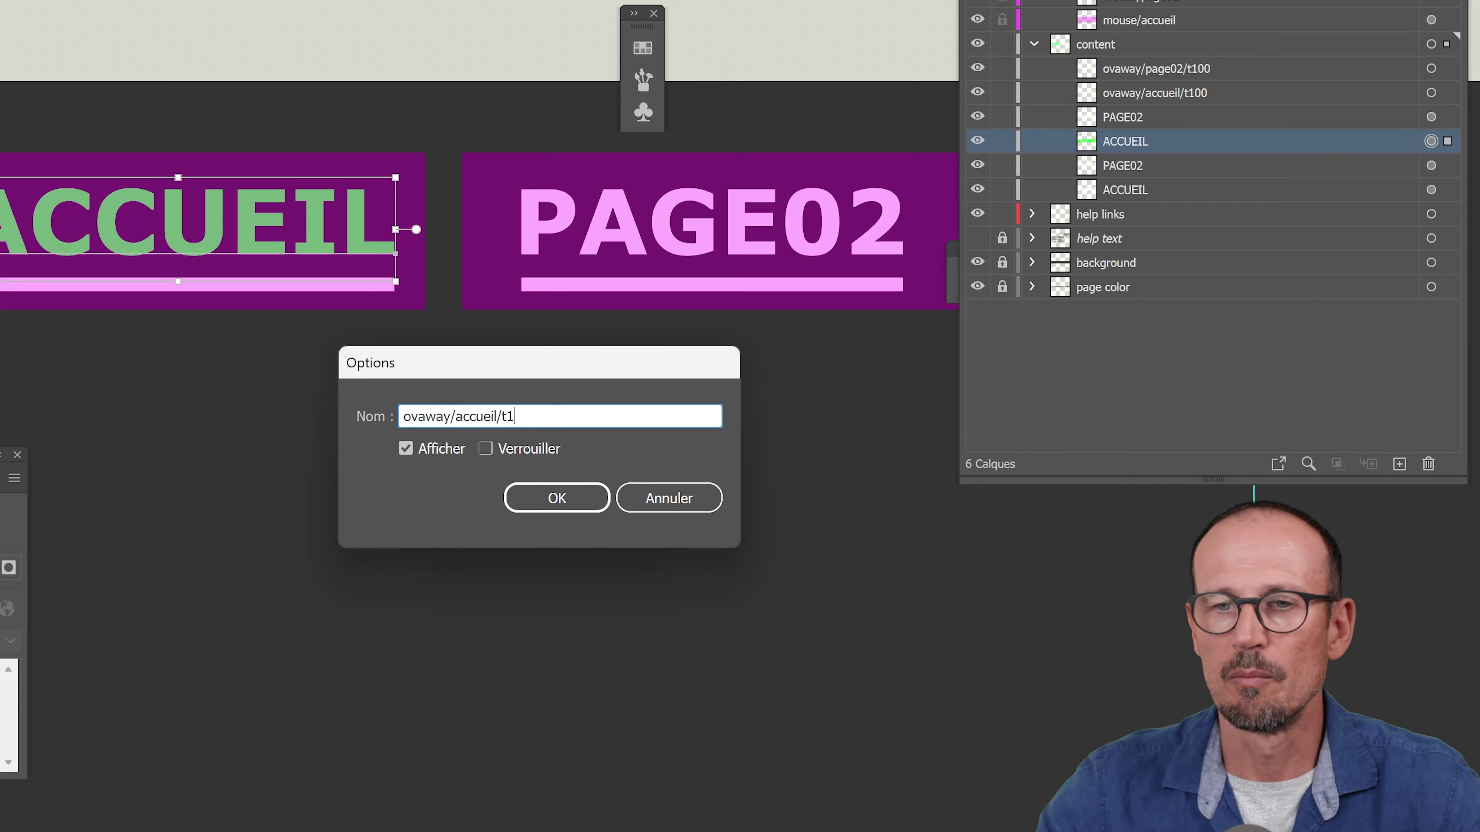
{"action": "type", "text": "00"}
{"action": "key", "text": "ctrl+a"}
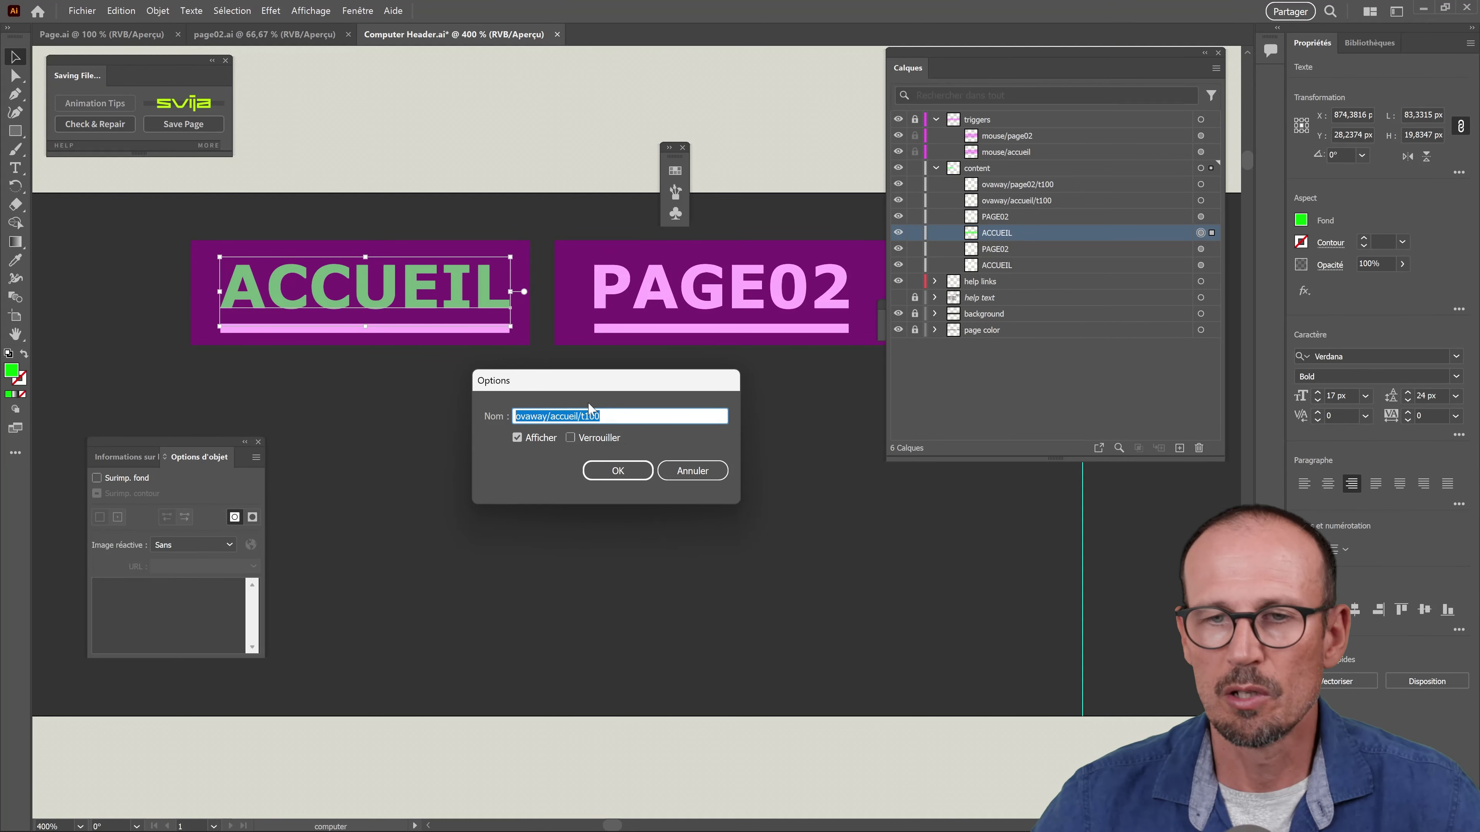
{"action": "left_click", "coordinate": [615, 475]}
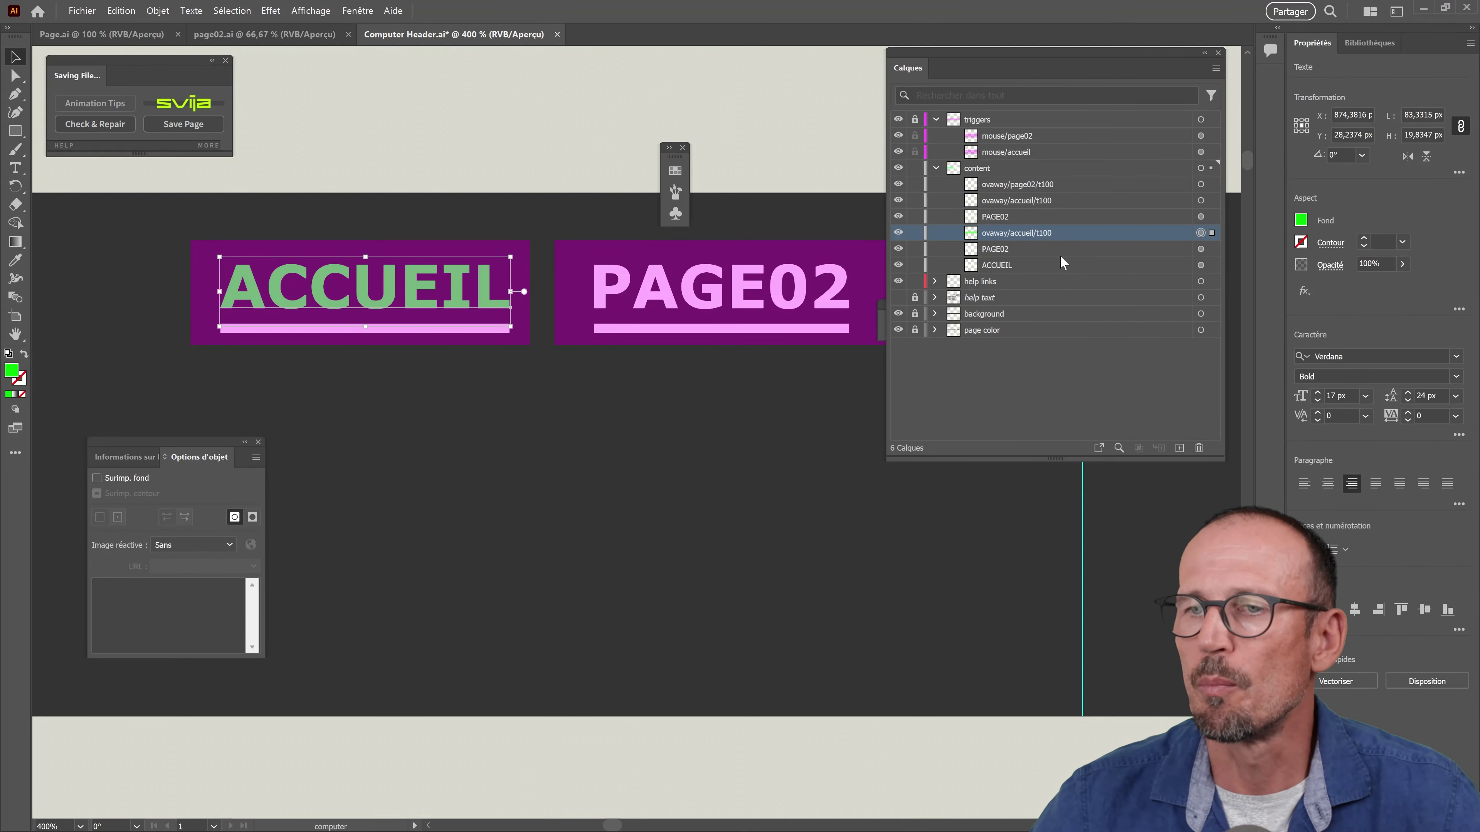
Fill the PAGE02 text copy with the same green swatch
{"action": "left_click", "coordinate": [1211, 217]}
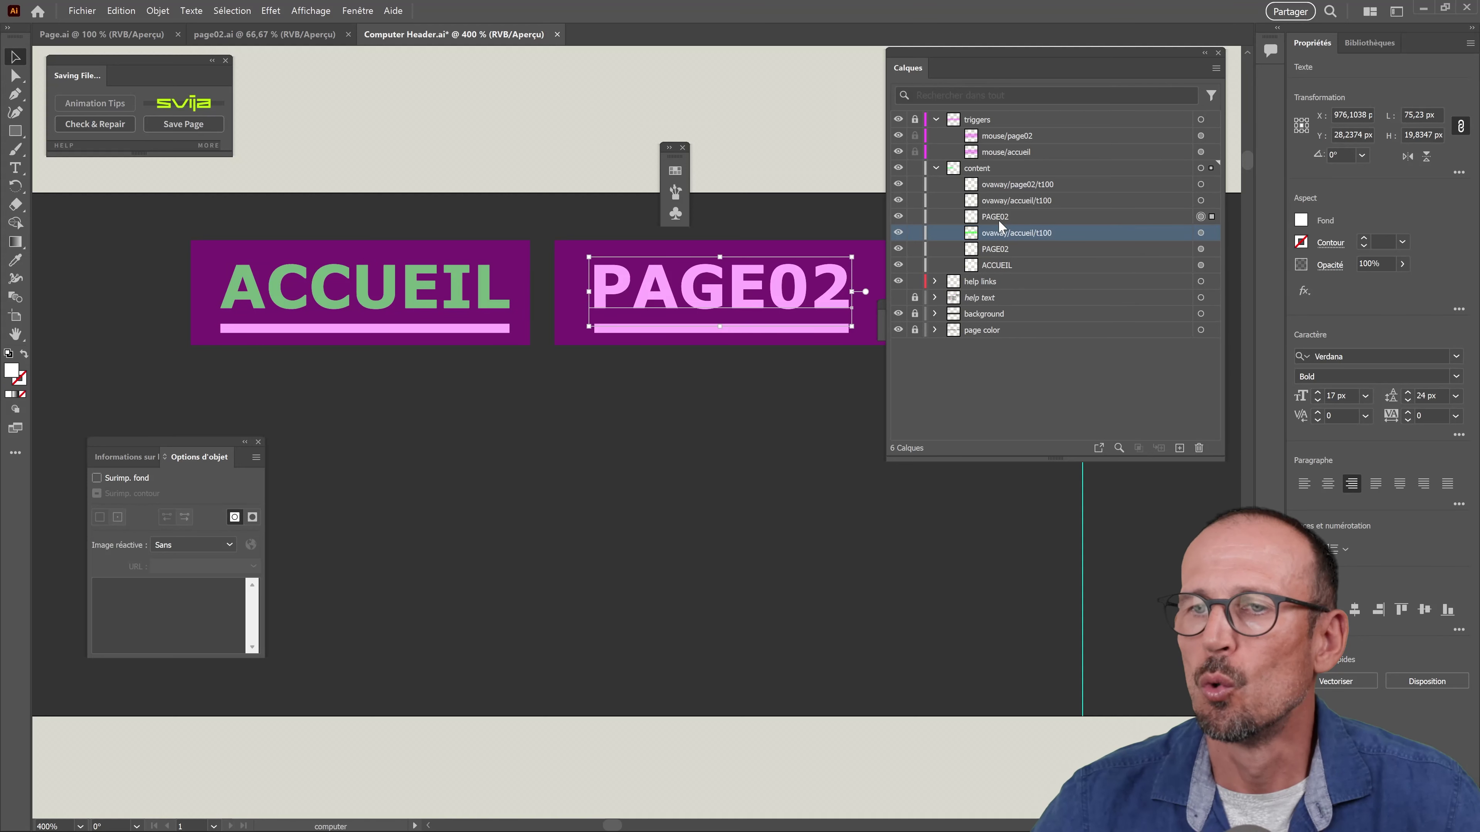
{"action": "left_click", "coordinate": [675, 172]}
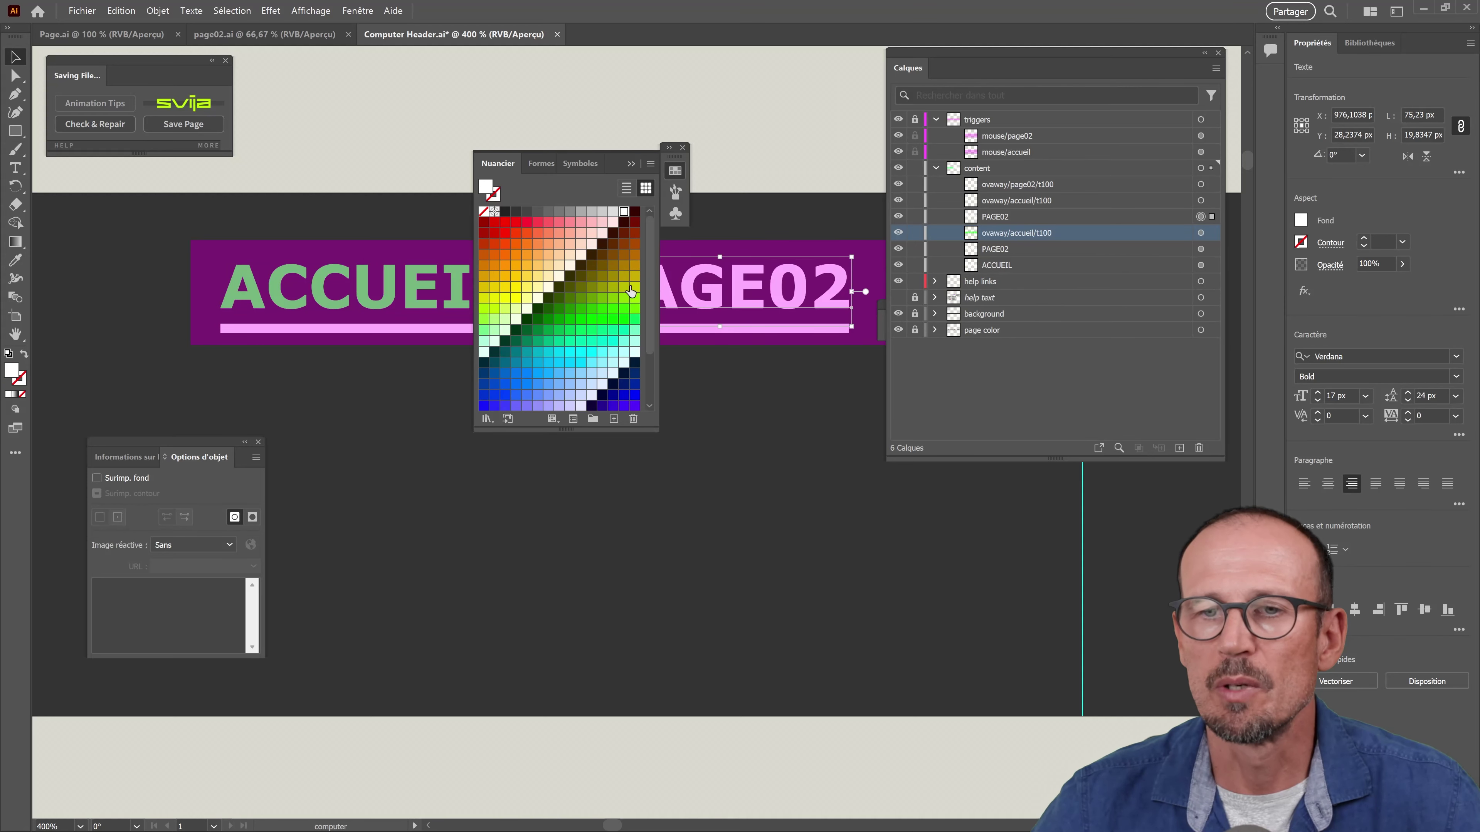
{"action": "left_click", "coordinate": [623, 320]}
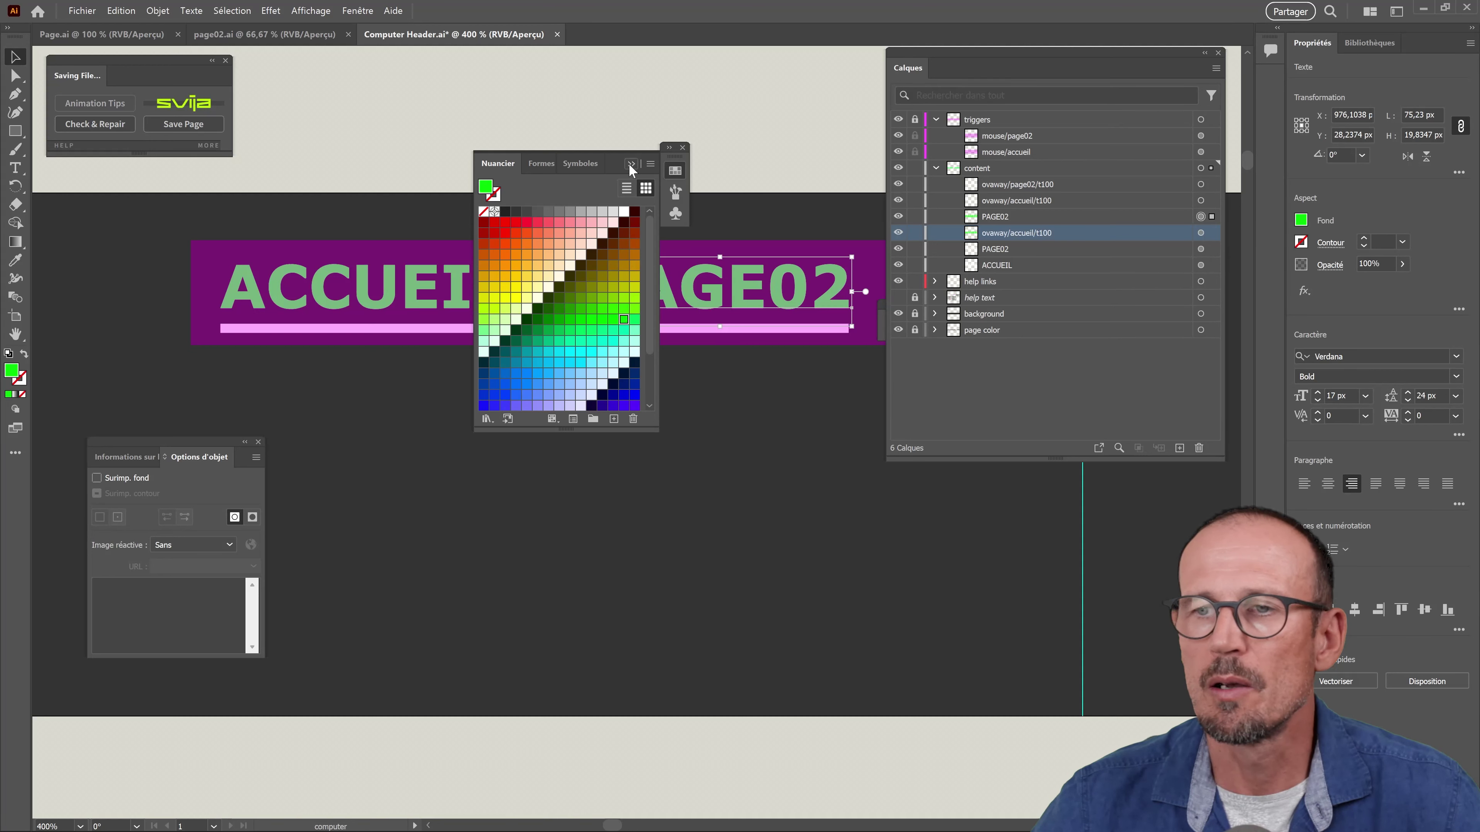
{"action": "left_click", "coordinate": [630, 166]}
Name the PAGE02 text copy ovaway/page02/t100
{"action": "double_click", "coordinate": [971, 229]}
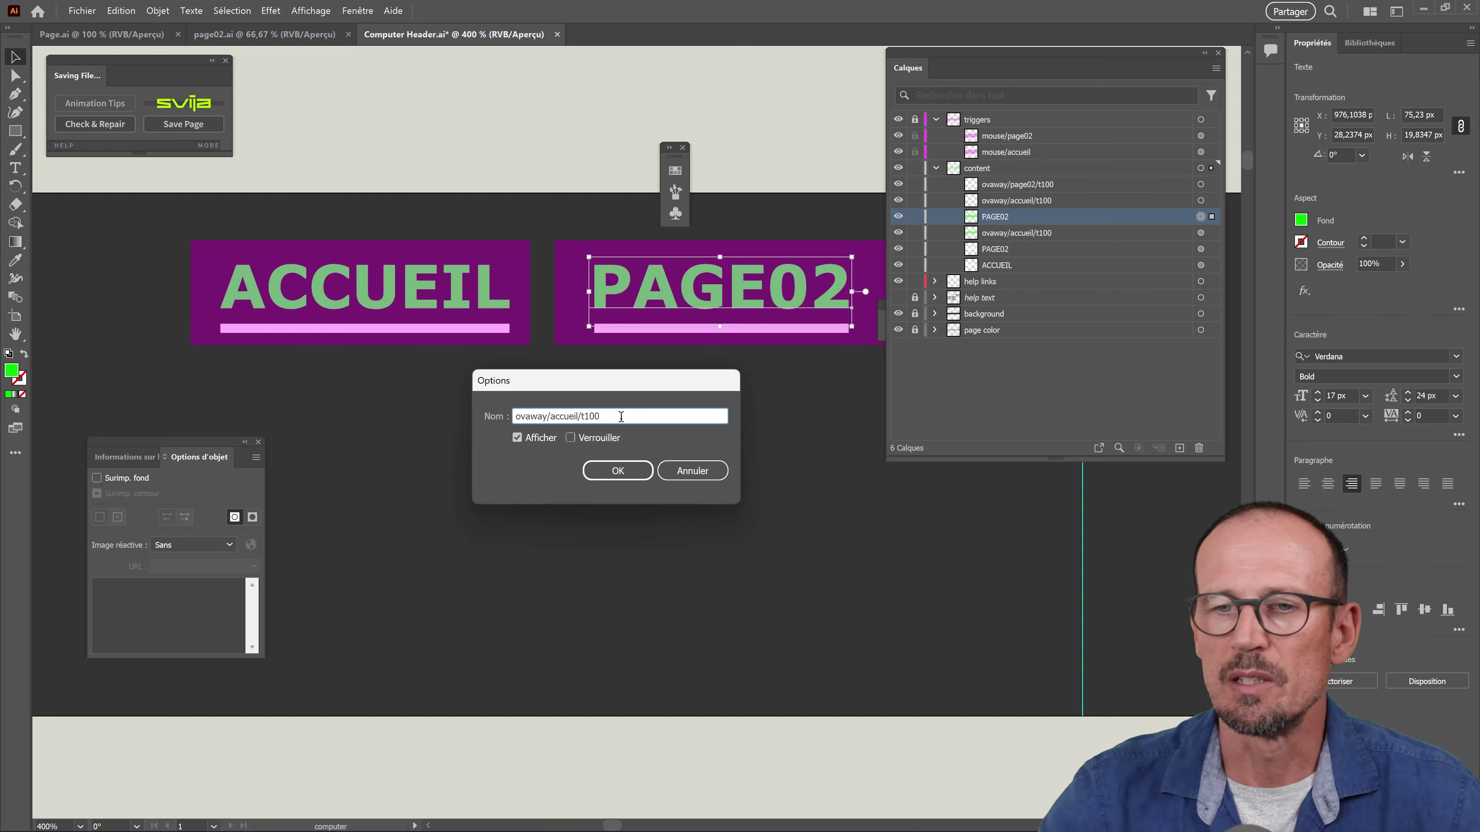
{"action": "key", "text": "BackSpace"}
{"action": "key", "text": "Delete"}
{"action": "key", "text": "Delete"}
{"action": "key", "text": "Delete"}
{"action": "key", "text": "BackSpace"}
{"action": "key", "text": "BackSpace"}
{"action": "key", "text": "BackSpace"}
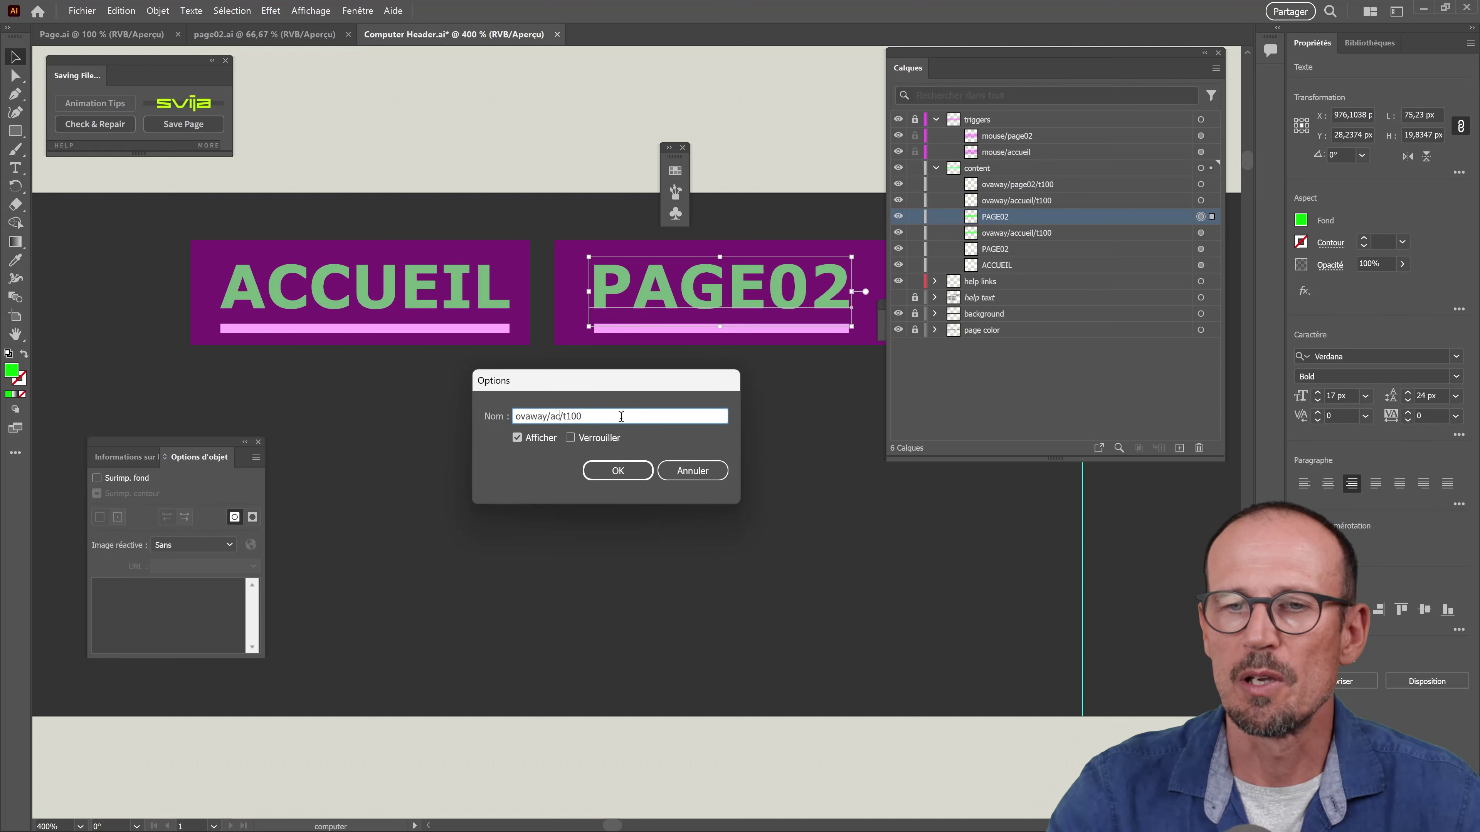
{"action": "type", "text": "page02"}
{"action": "key", "text": "Return"}
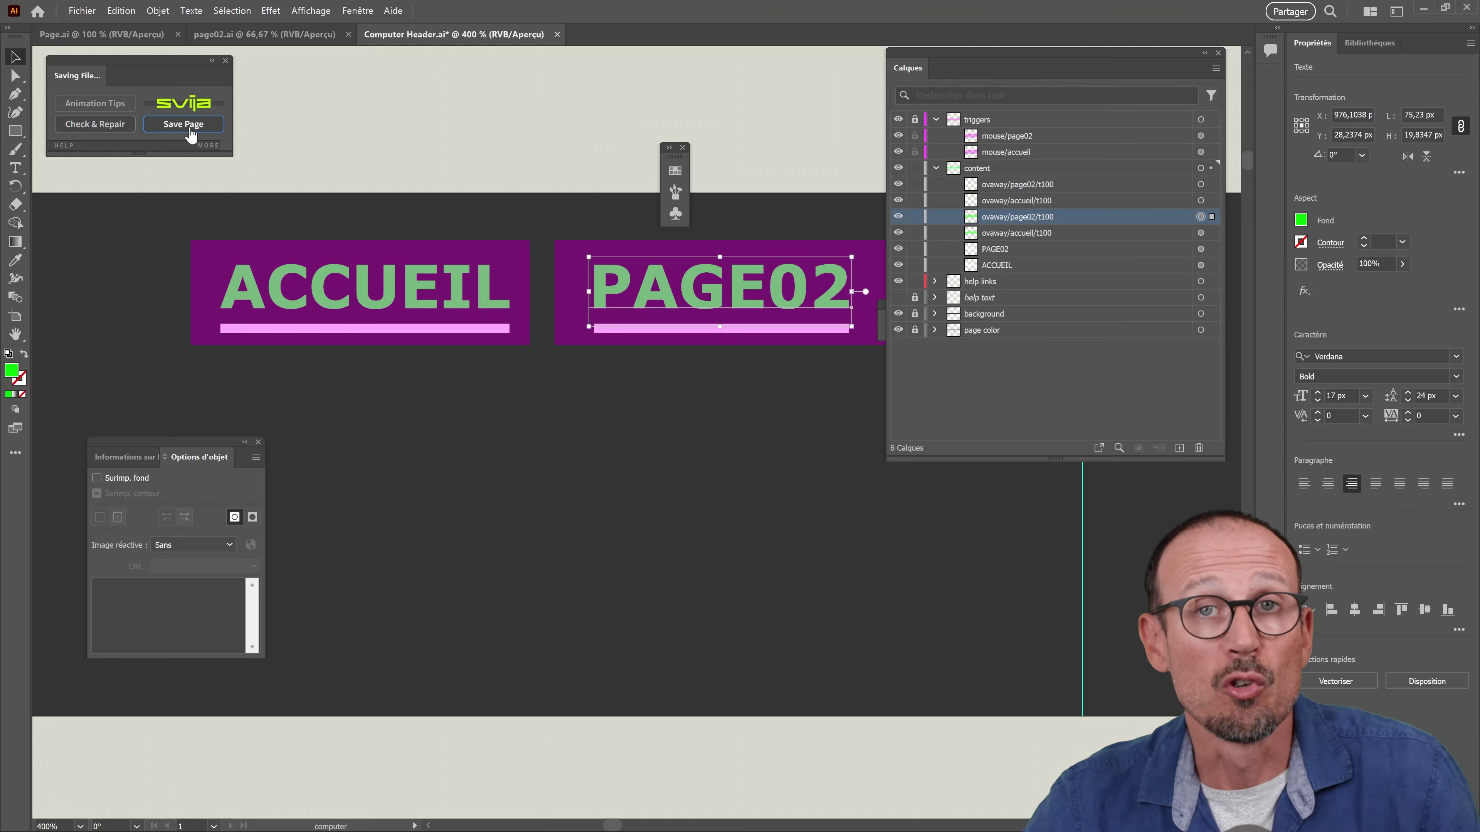
Save the page via Svija Tools Save Page, storing the green hover copies
{"action": "left_click", "coordinate": [189, 125]}
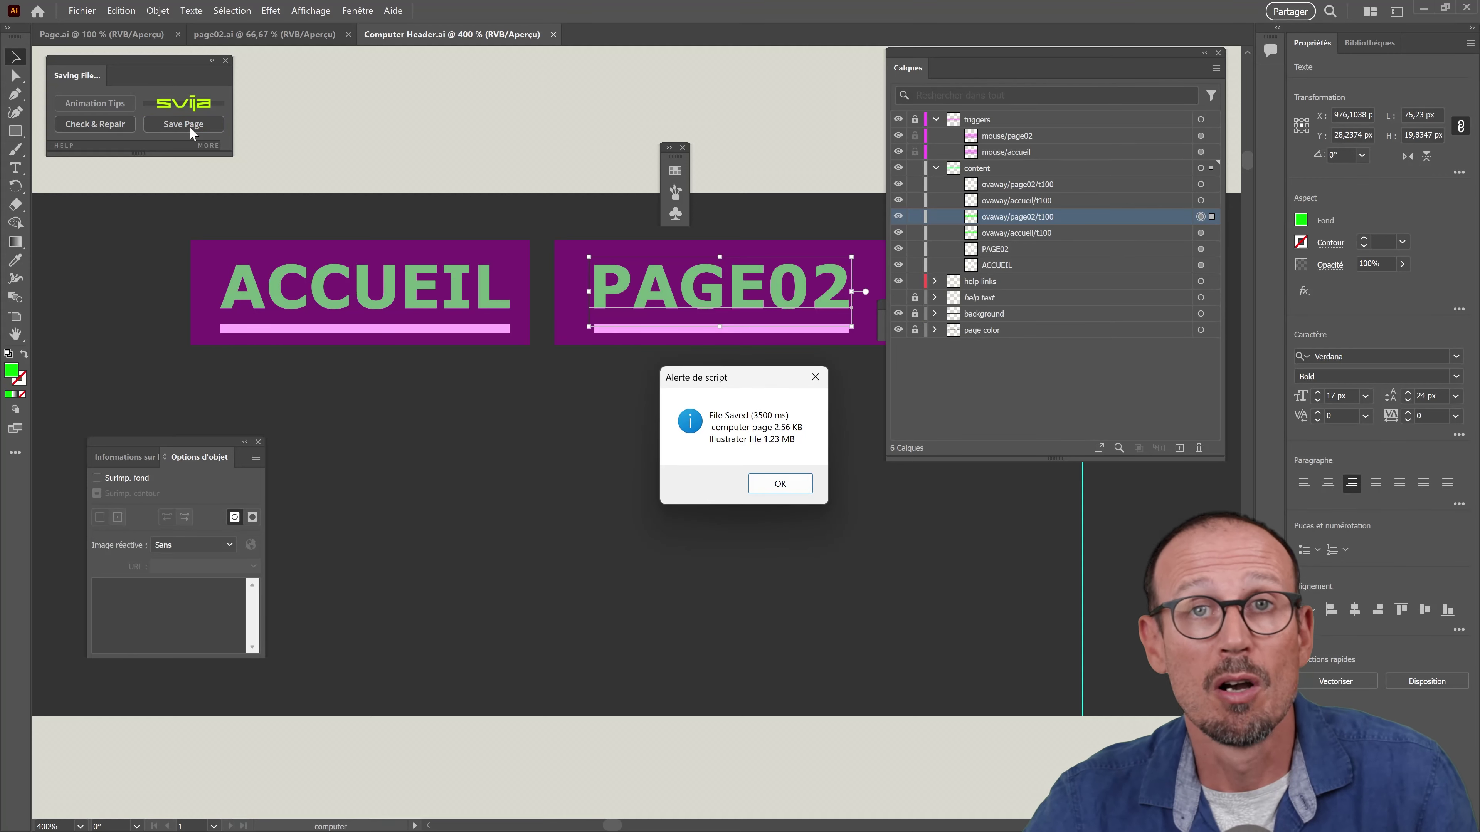